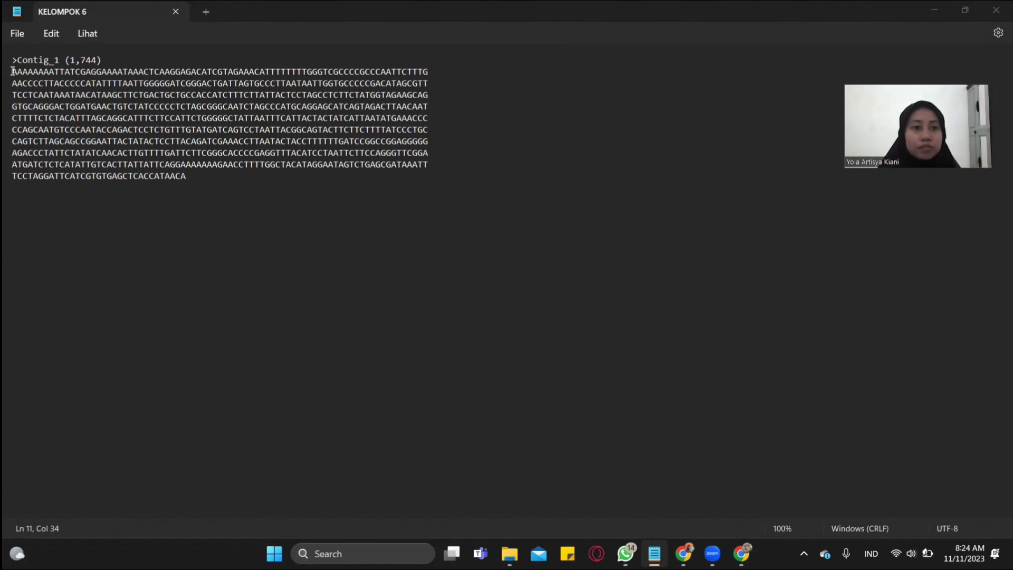
Step: Copy the whole nucleotide sequence below the Contig_1 header in the KELOMPOK 6 text file
drag(12, 71, 189, 182)
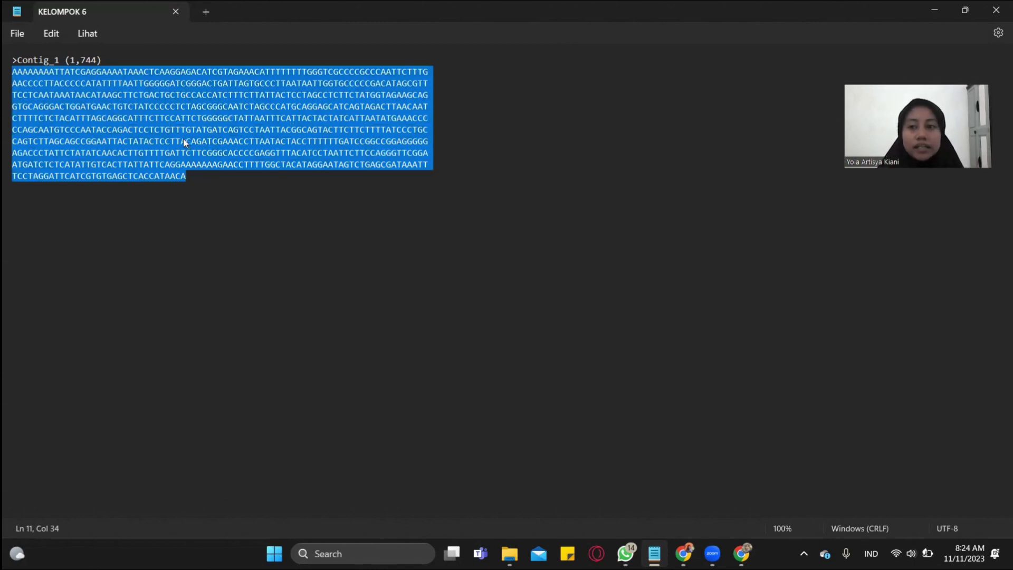
click(195, 180)
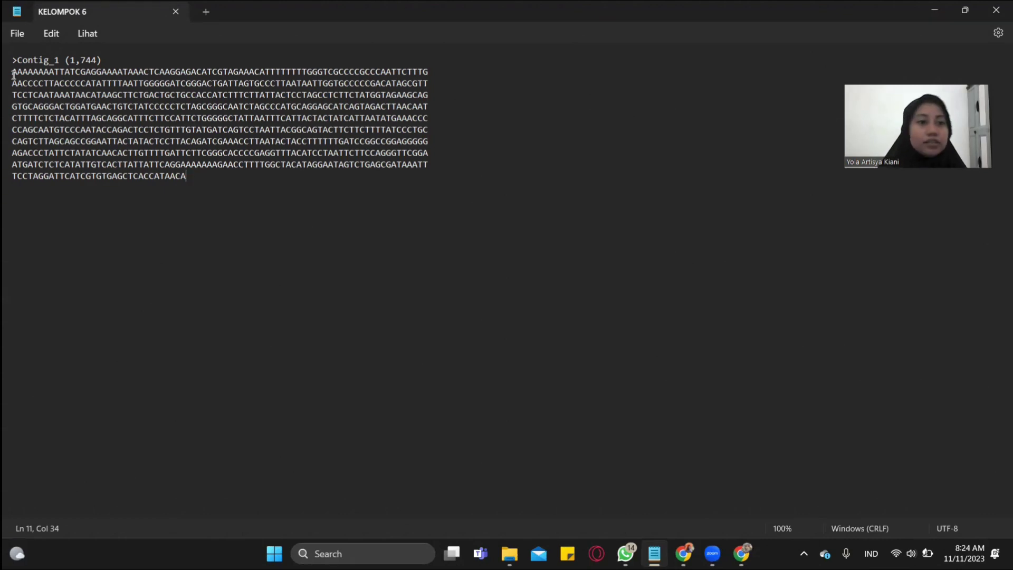
drag(14, 73, 186, 177)
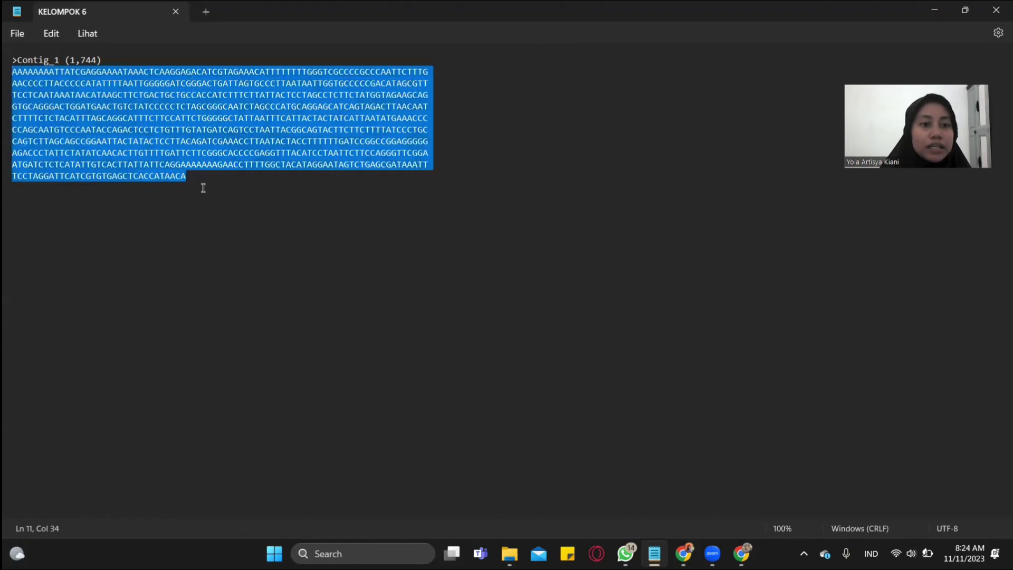
right_click(172, 151)
click(223, 226)
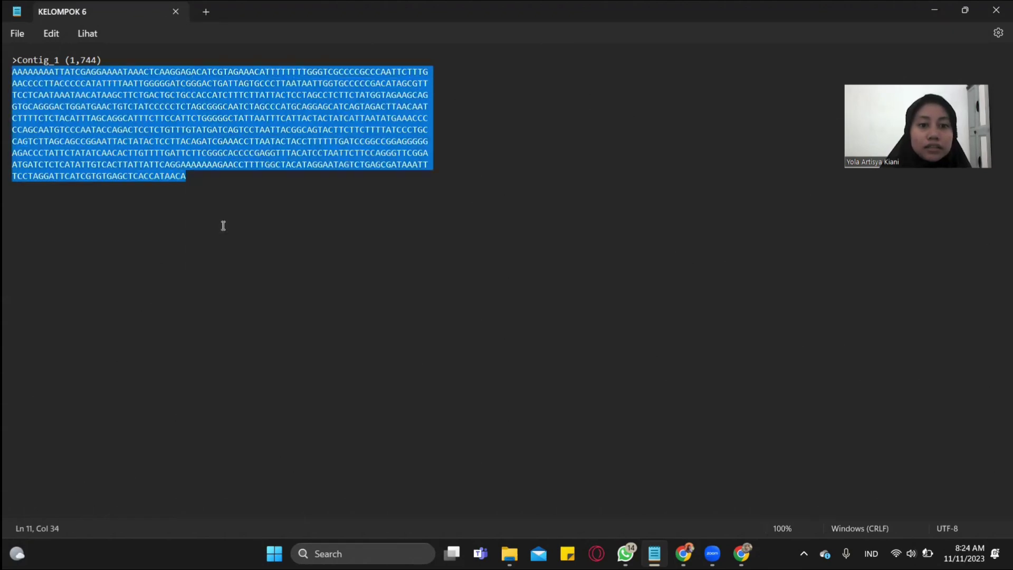
Step: Switch to Chrome, return from the old BLAST results to the blastn search form and clear its query sequence
click(683, 553)
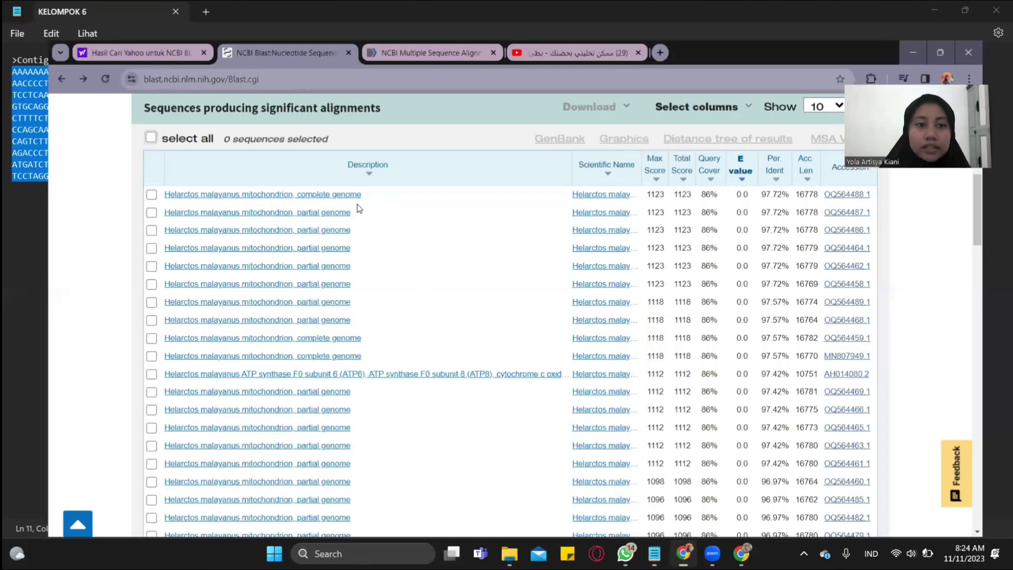
scroll(357, 208, up, 9)
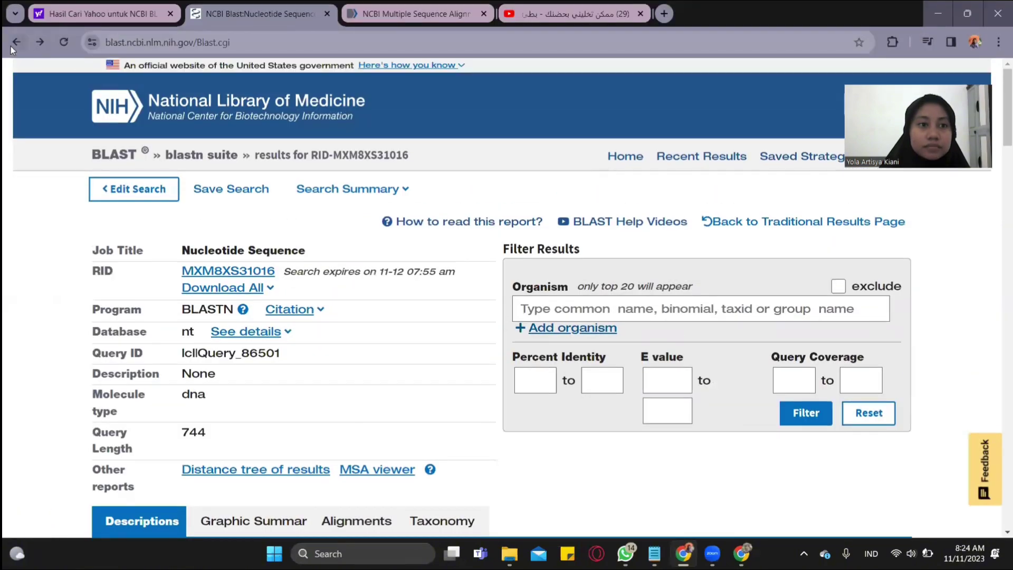
click(16, 42)
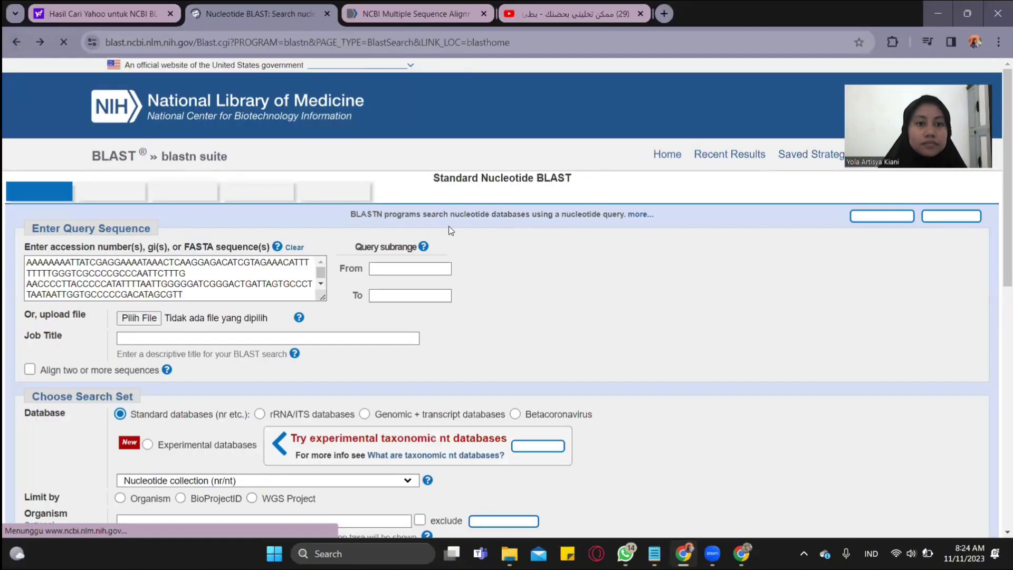
click(191, 281)
key(ctrl+a)
key(BackSpace)
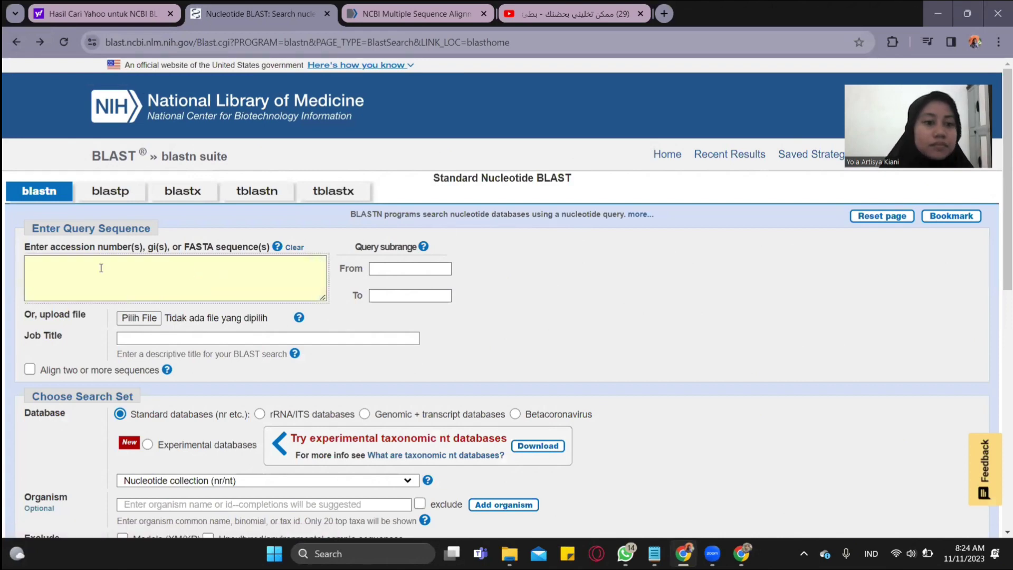
Step: Paste the copied Contig_1 sequence as the query and run the megablast search against the nt database
right_click(84, 267)
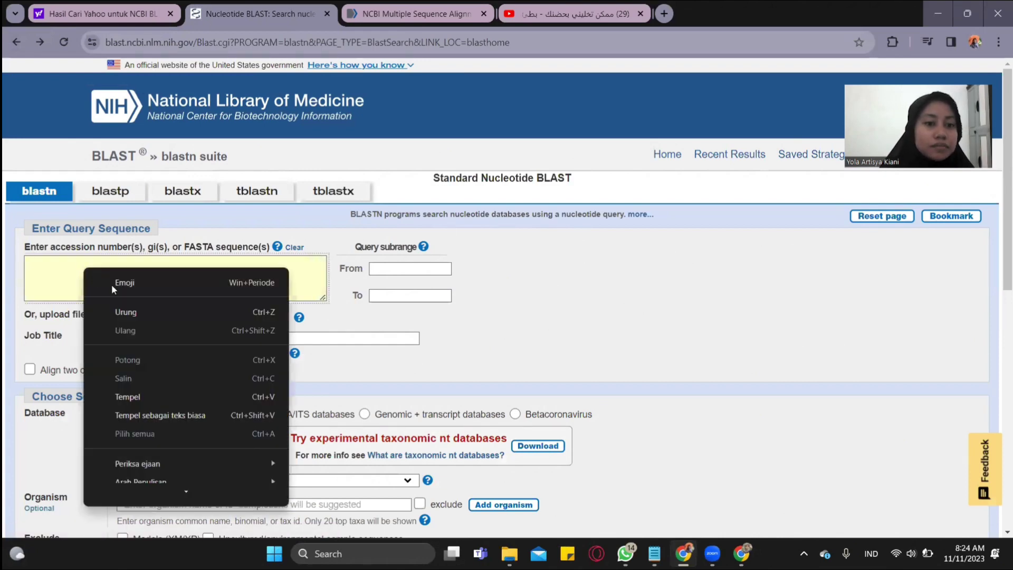
click(140, 400)
scroll(230, 281, up, 3)
scroll(230, 281, down, 12)
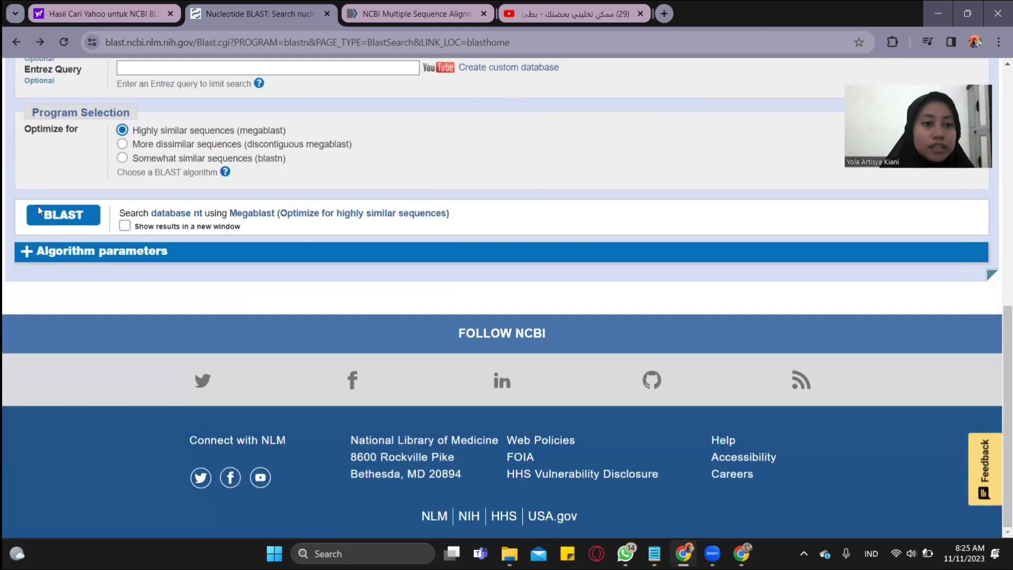
click(40, 213)
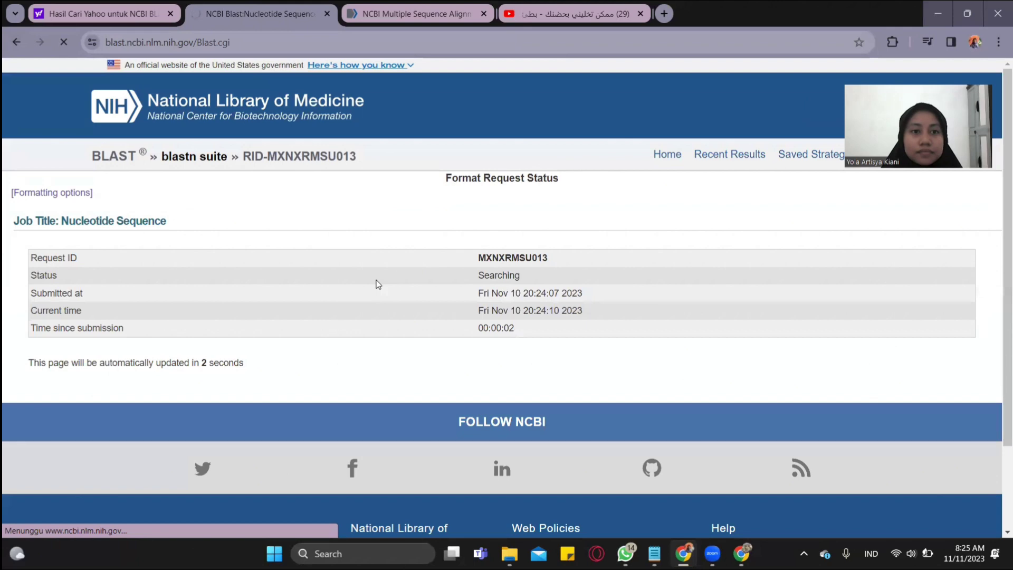
Step: Deselect all sequences in the BLAST results' table of significant alignments
scroll(378, 284, down, 1)
scroll(378, 285, down, 3)
scroll(378, 284, down, 4)
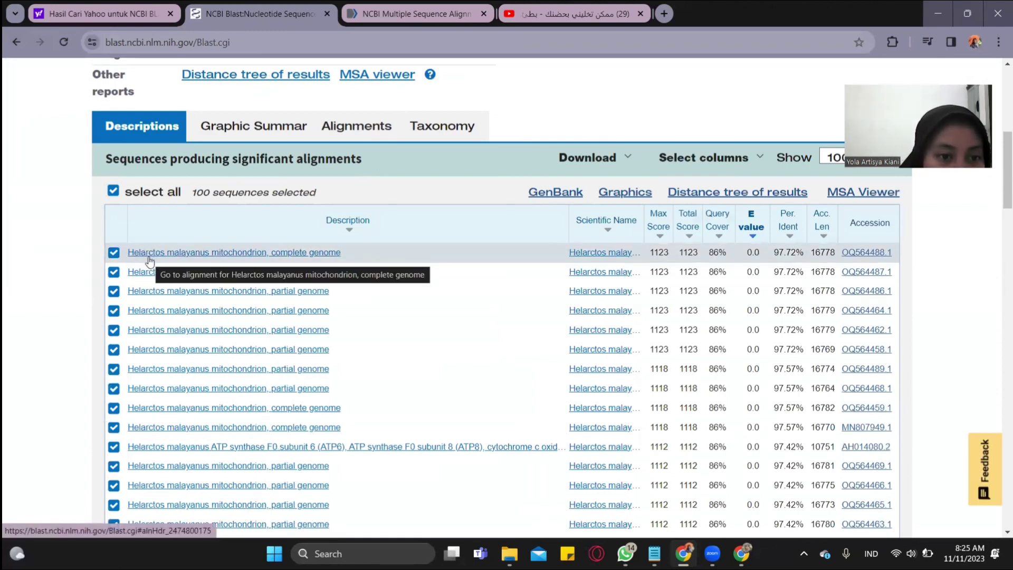
scroll(274, 257, up, 2)
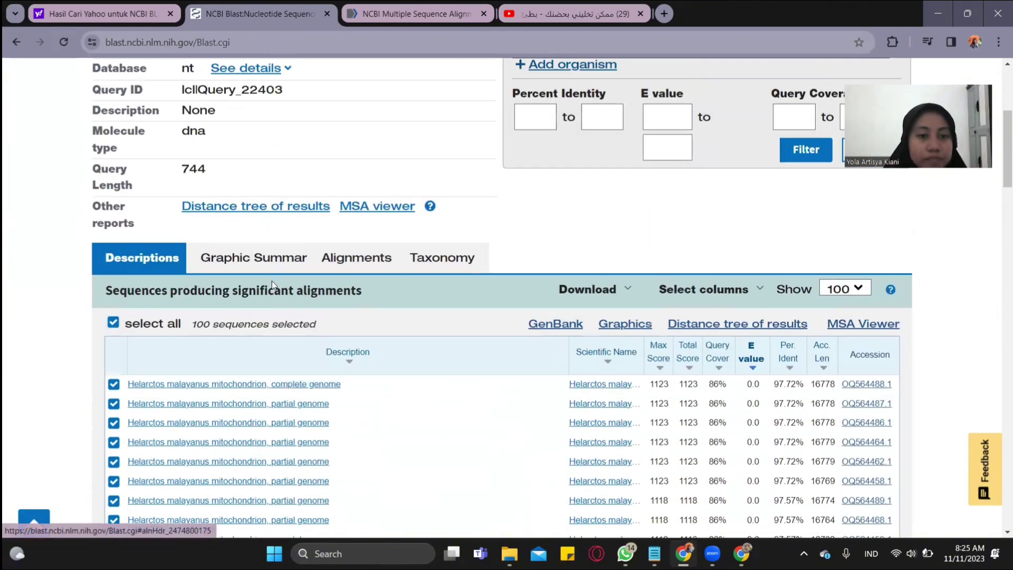
scroll(271, 281, down, 1)
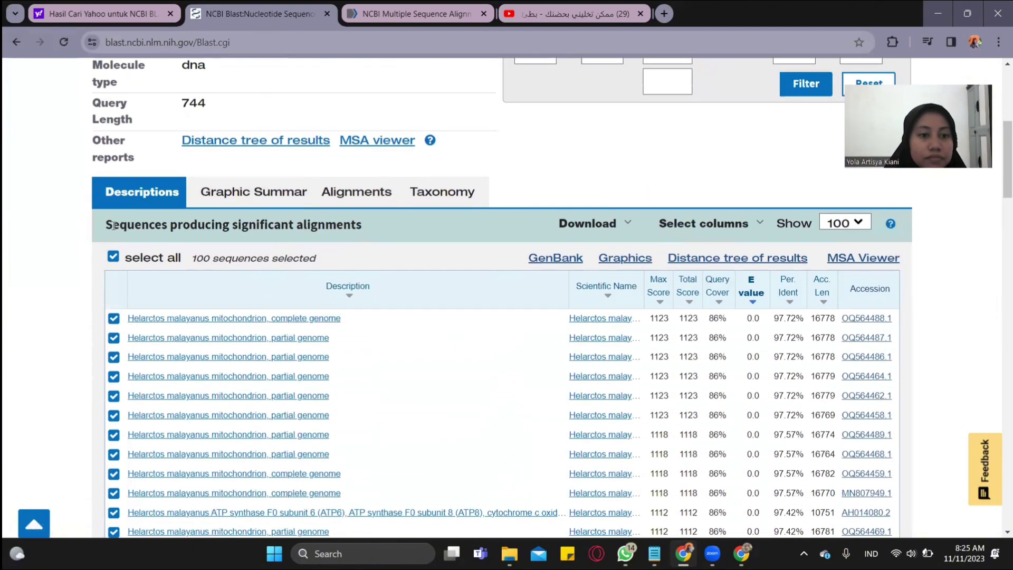
click(114, 258)
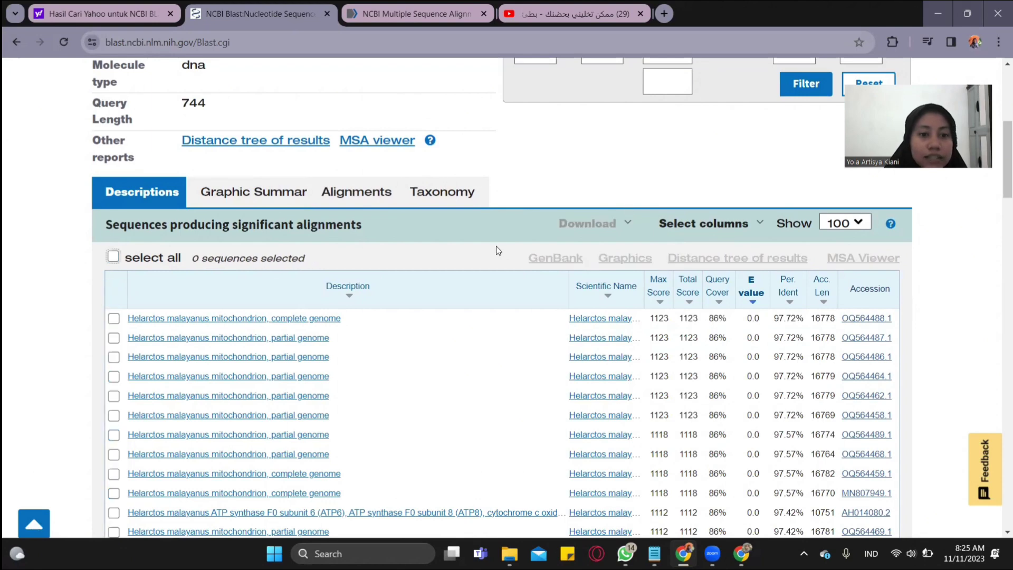
Step: Examine the significant alignments, comparing the hits' species, scores and percent identity
scroll(258, 126, down, 2)
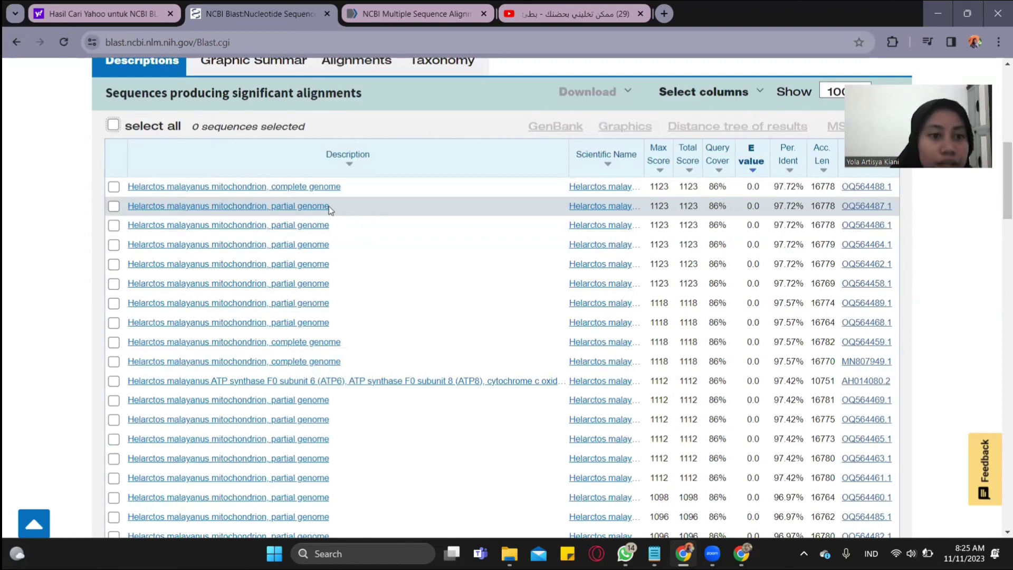
scroll(336, 230, down, 2)
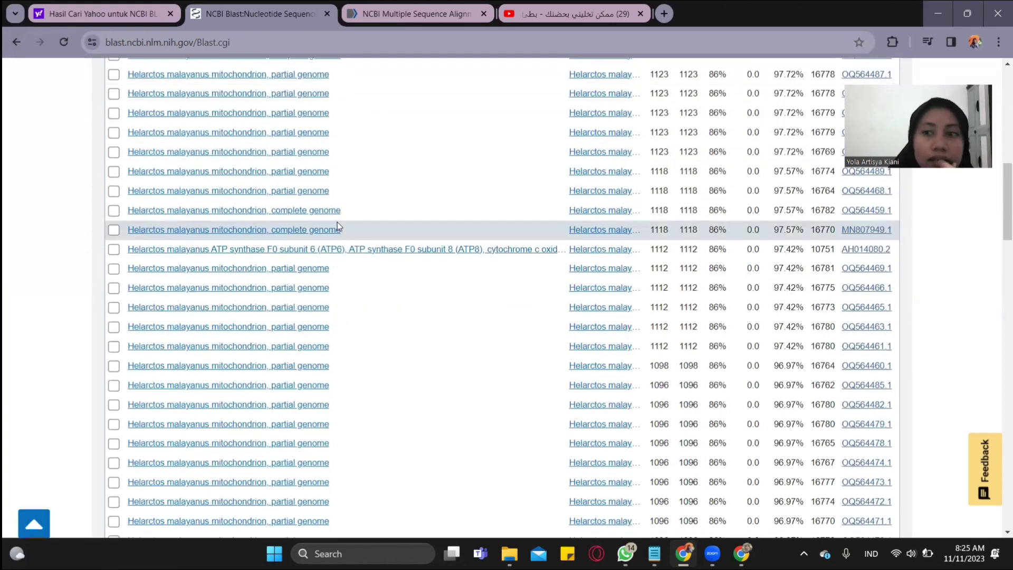
scroll(337, 227, up, 1)
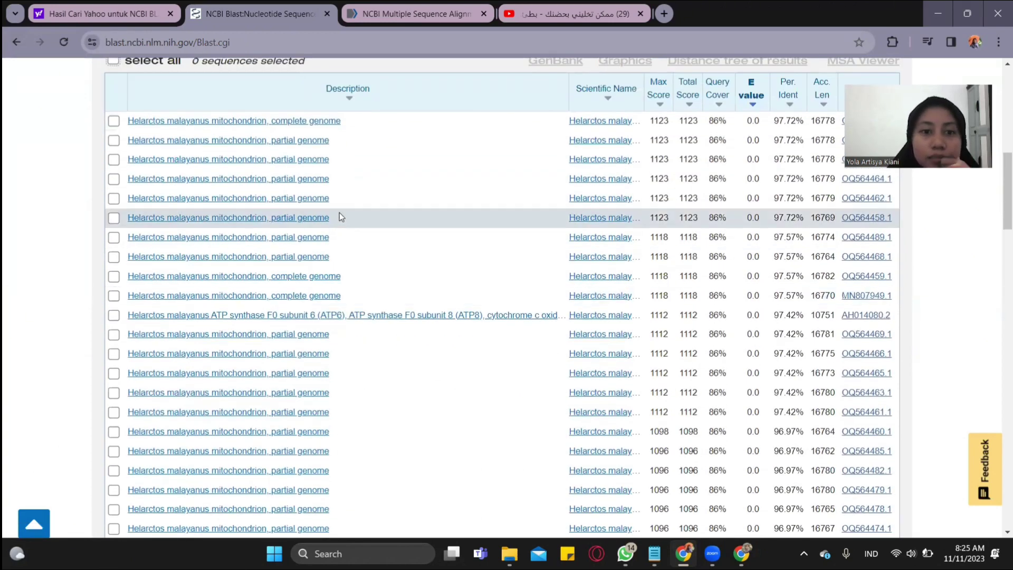
scroll(340, 209, up, 1)
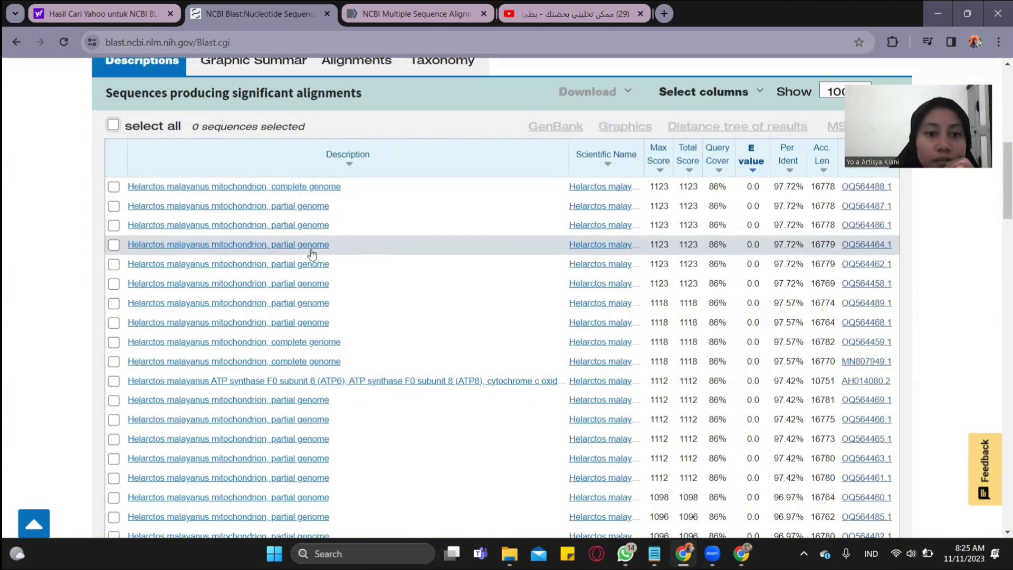
scroll(339, 273, down, 2)
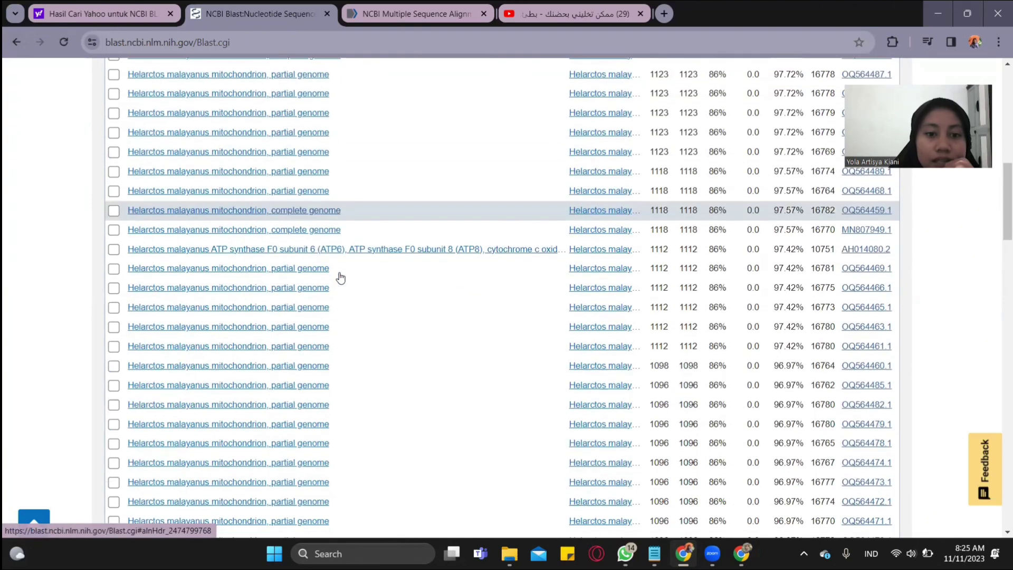
scroll(312, 274, down, 5)
scroll(312, 274, down, 3)
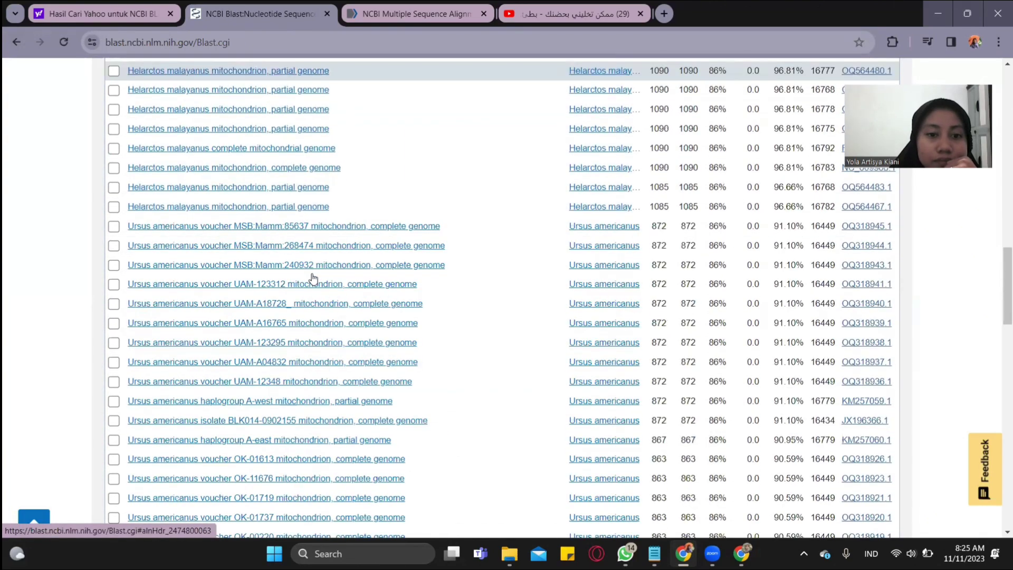
scroll(314, 279, down, 2)
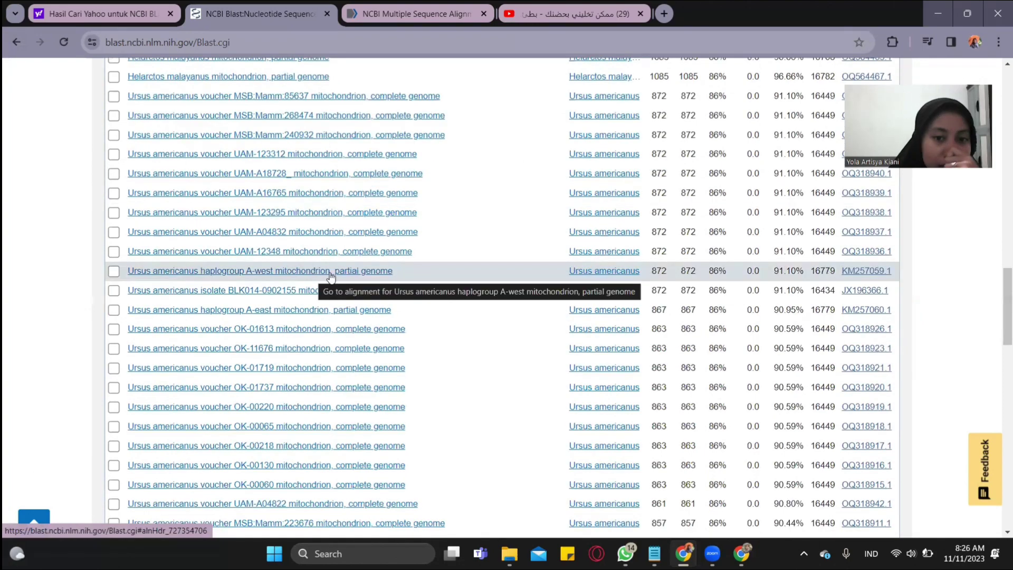
scroll(330, 276, down, 7)
scroll(331, 275, up, 9)
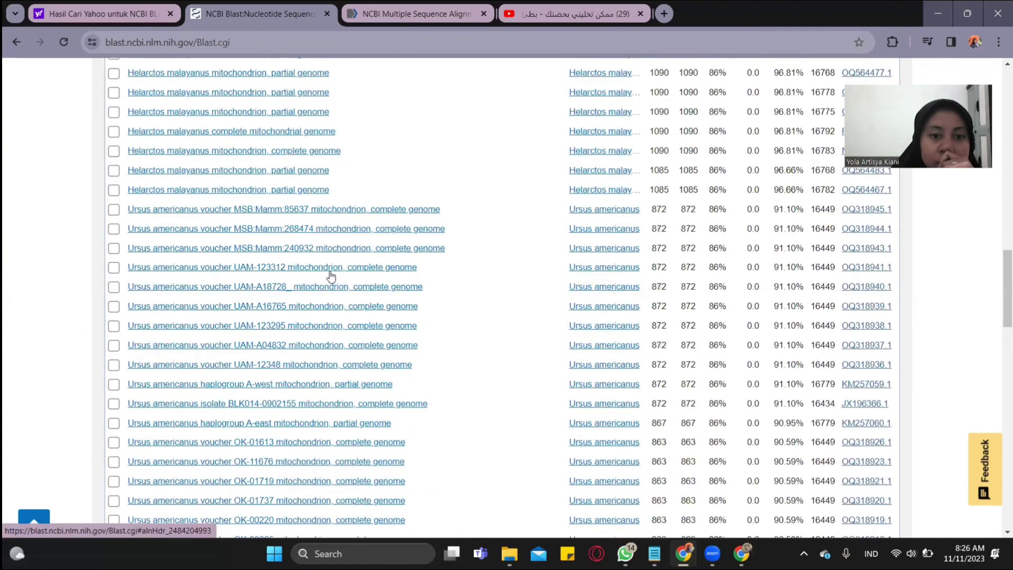
scroll(331, 276, up, 8)
scroll(147, 237, up, 2)
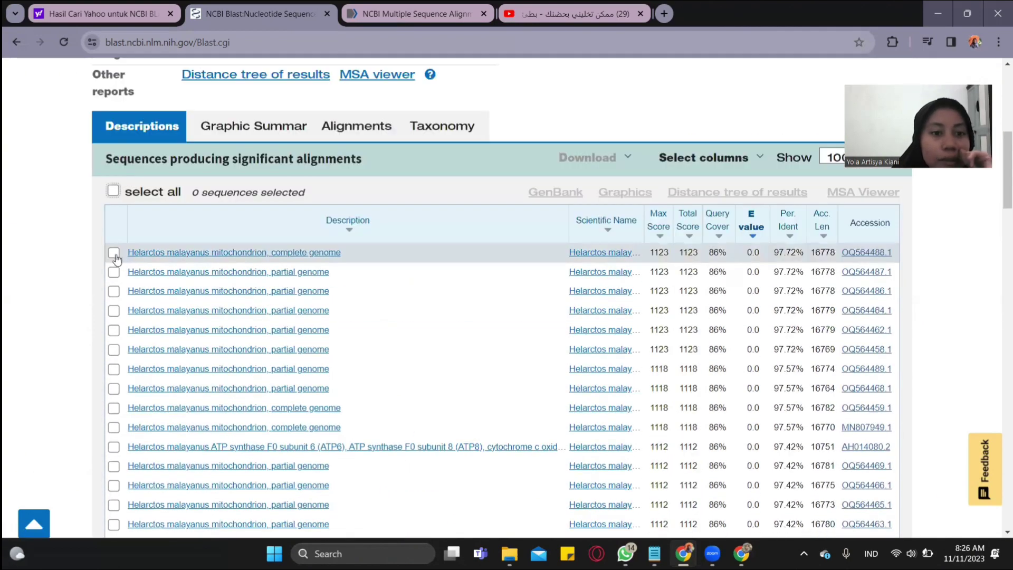
Step: Select the Helarctos malayanus hits OQ564488.1, OQ564487.1, AH014080.2 and OQ564489.1 in the alignments table
click(114, 253)
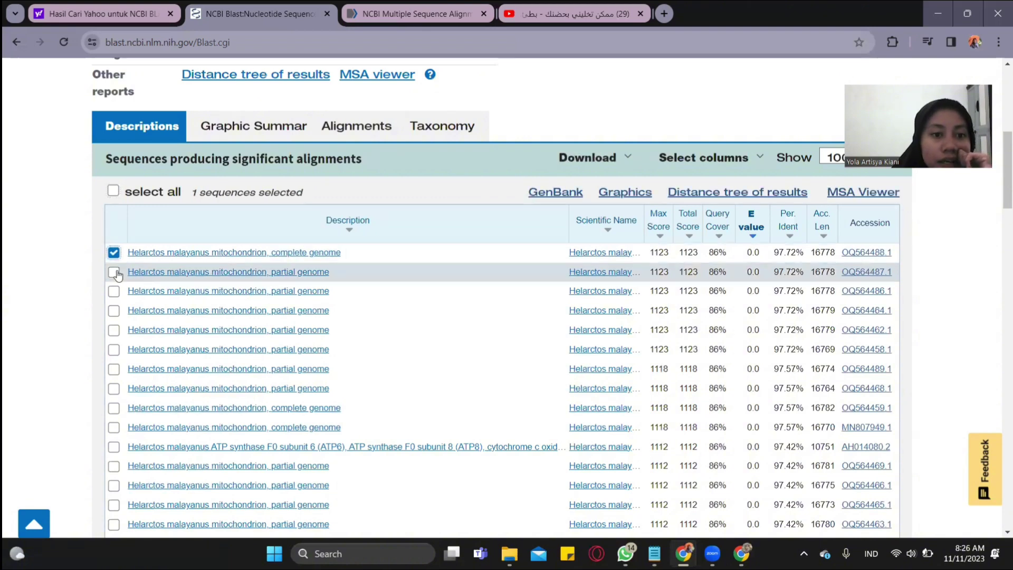
click(114, 273)
scroll(114, 274, down, 3)
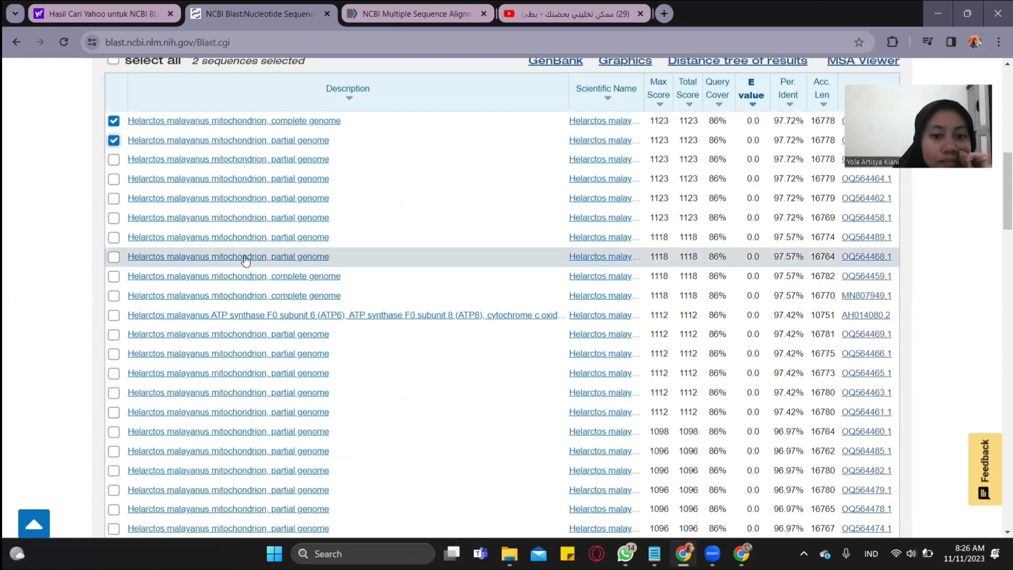
scroll(245, 260, down, 1)
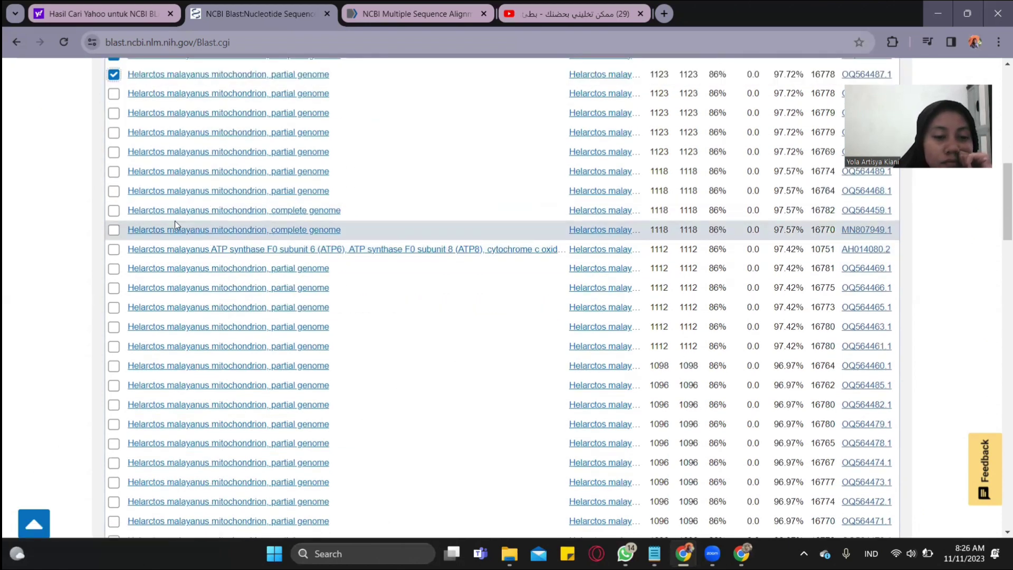
click(114, 249)
scroll(116, 256, up, 3)
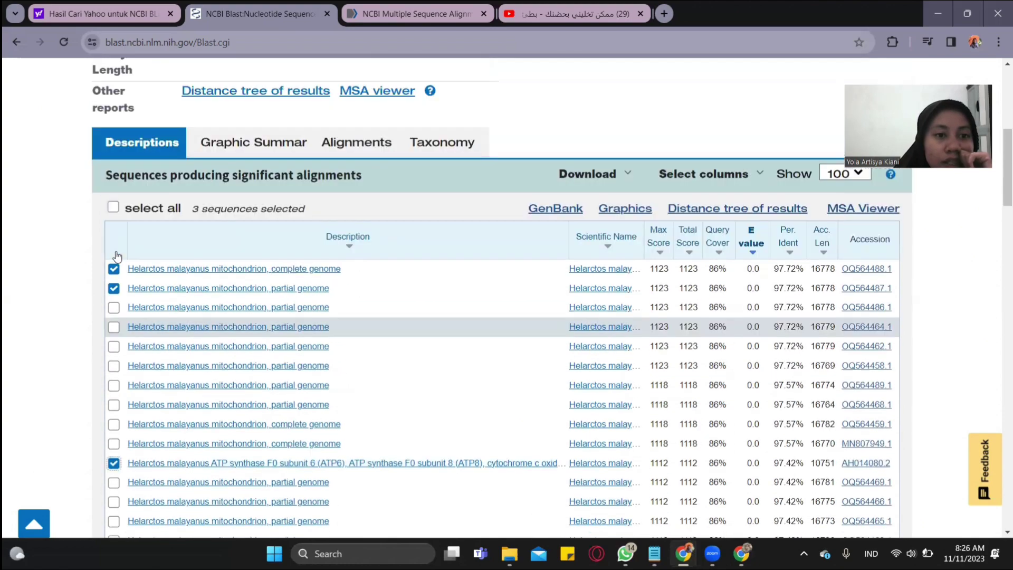
scroll(117, 256, down, 2)
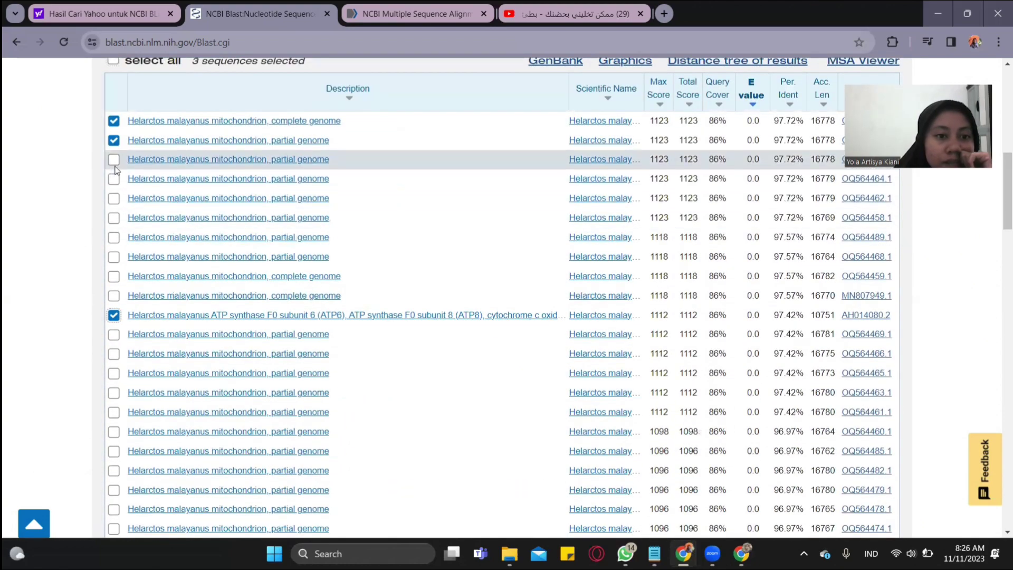
click(114, 238)
Step: Select the Ursus americanus voucher MSB:Mamm:85637 hit (OQ318945.1) in the alignments table
scroll(169, 239, down, 10)
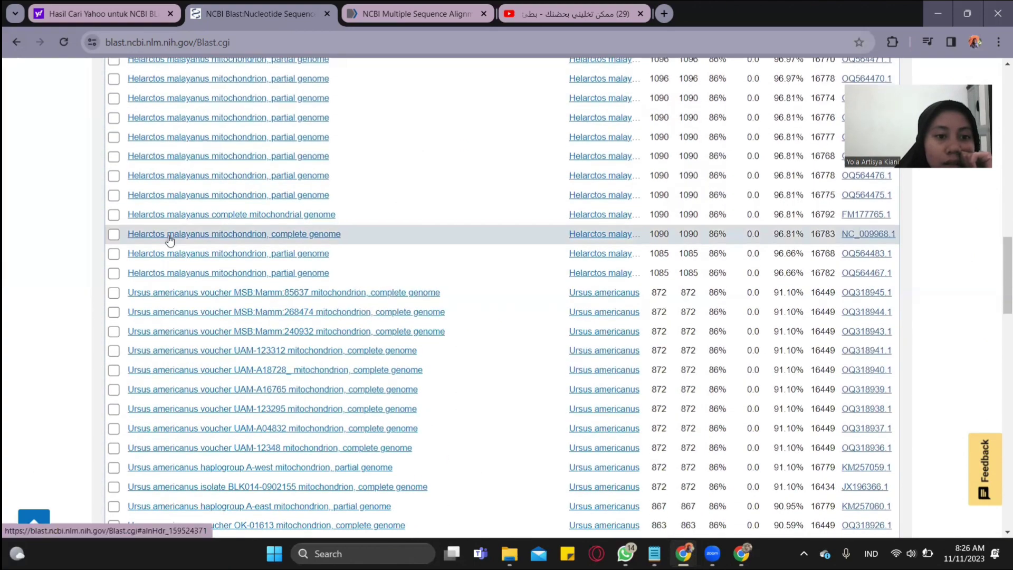
scroll(169, 239, down, 1)
scroll(169, 239, up, 5)
scroll(169, 239, up, 8)
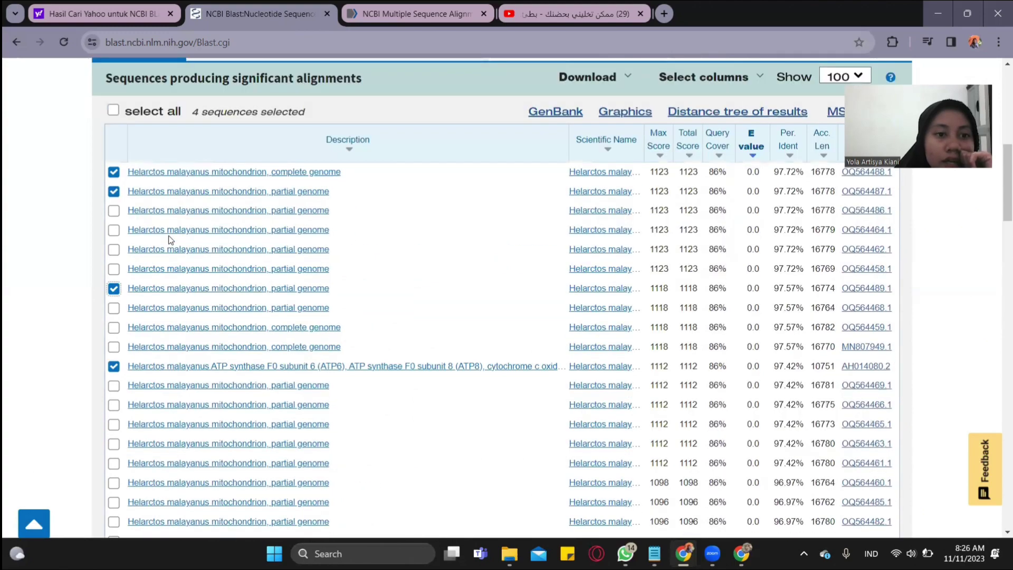
scroll(169, 239, down, 3)
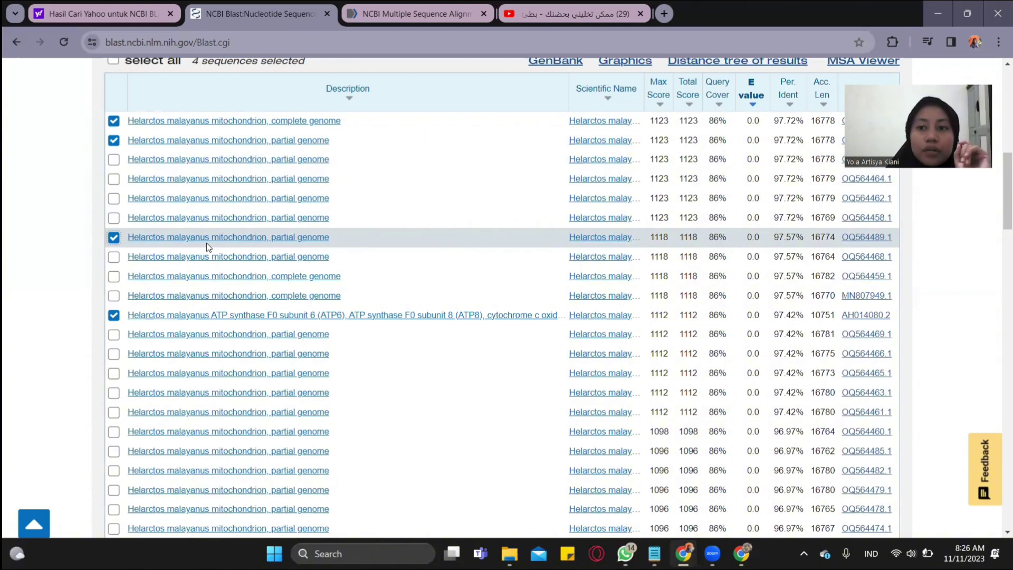
scroll(207, 243, down, 7)
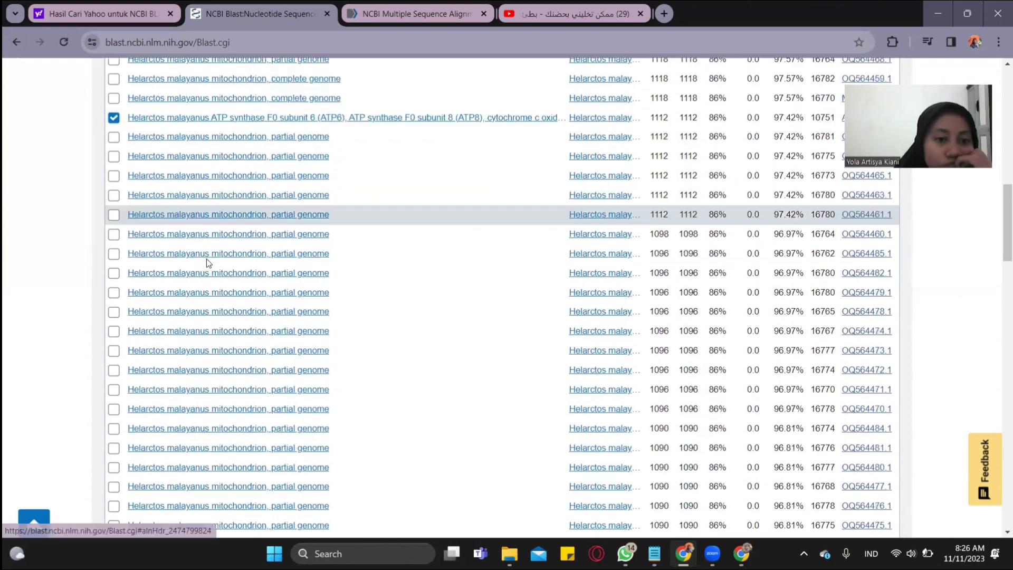
scroll(207, 262, down, 1)
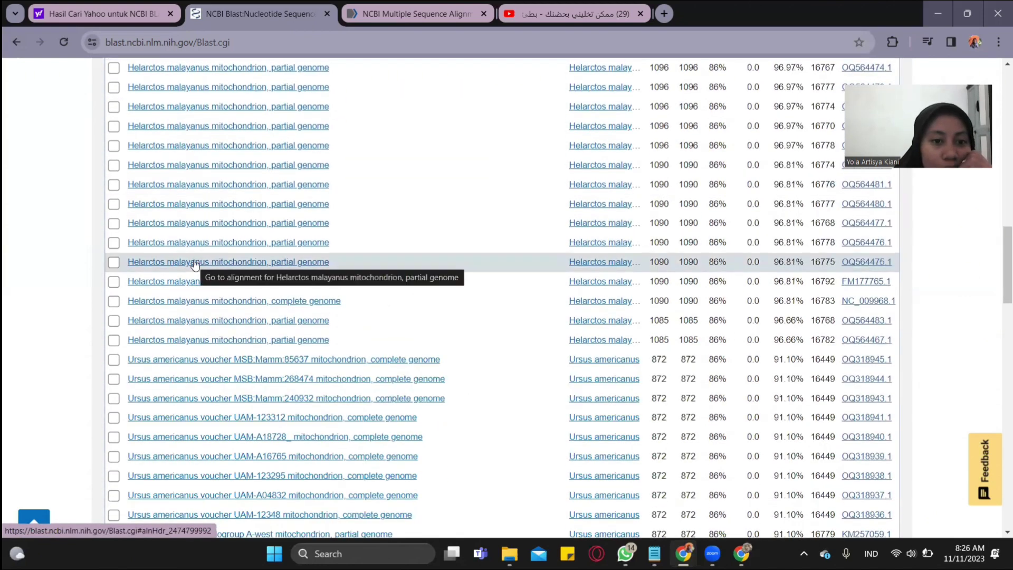
scroll(194, 262, down, 1)
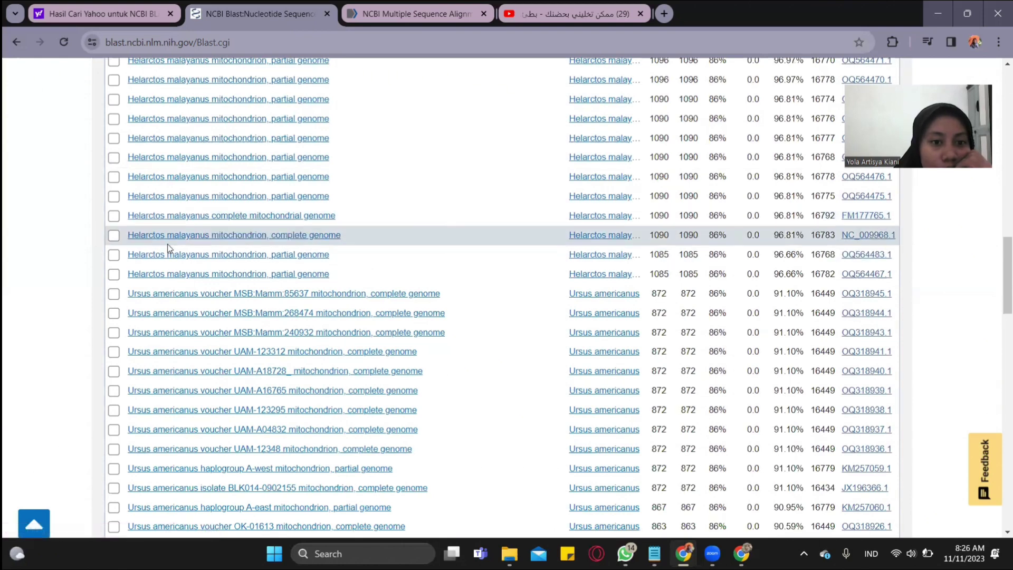
scroll(138, 241, down, 1)
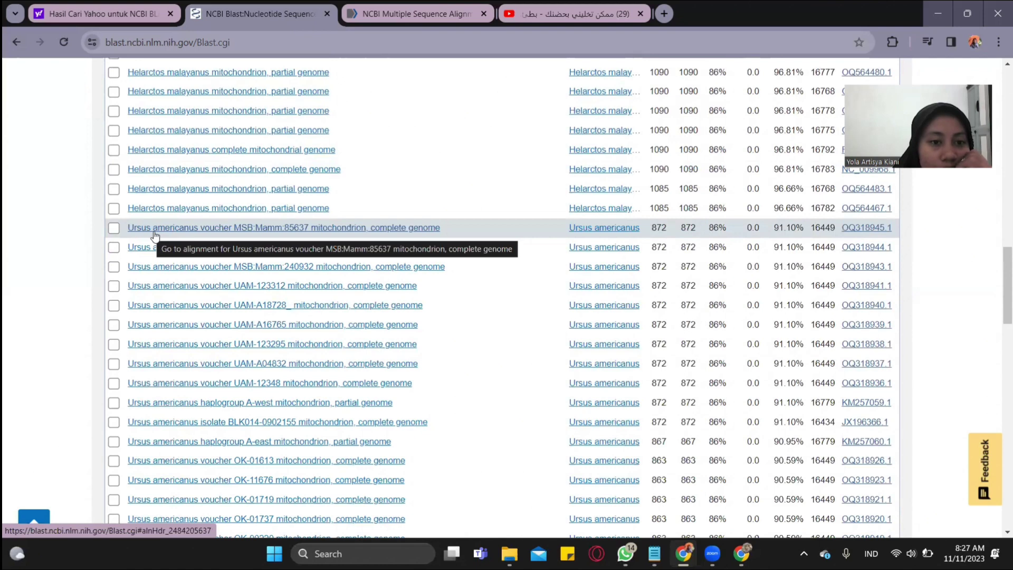
scroll(223, 180, down, 1)
click(113, 164)
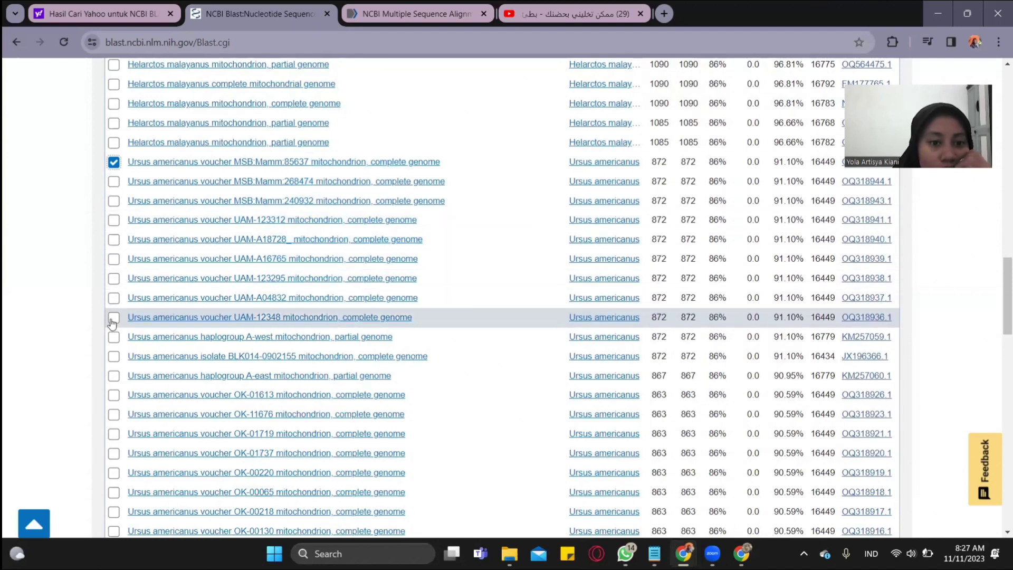
Step: Add the Ursus americanus haplogroup A-east hit (KM257060.1) to the selected sequences
scroll(112, 321, down, 1)
scroll(112, 323, down, 3)
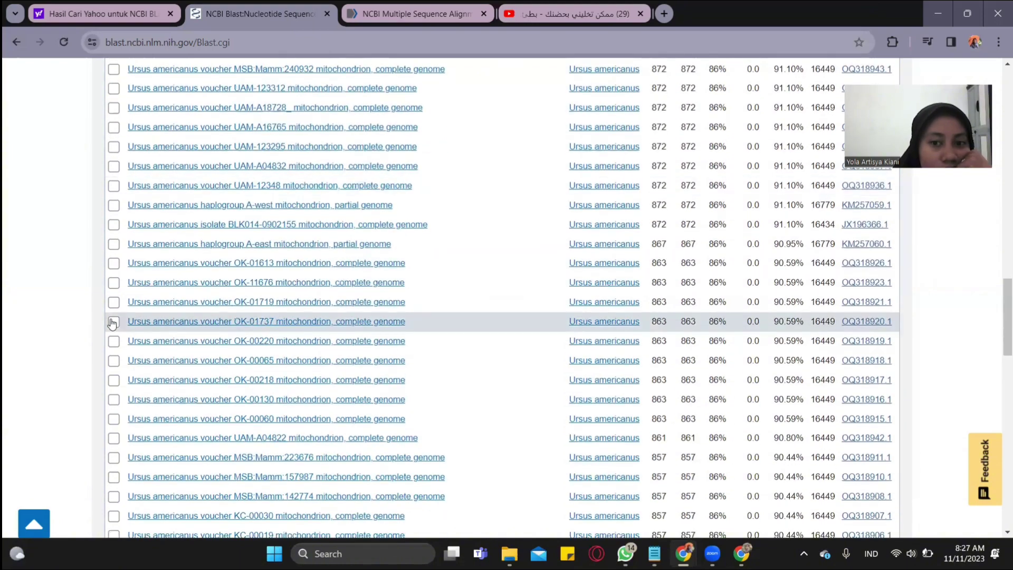
scroll(111, 323, up, 4)
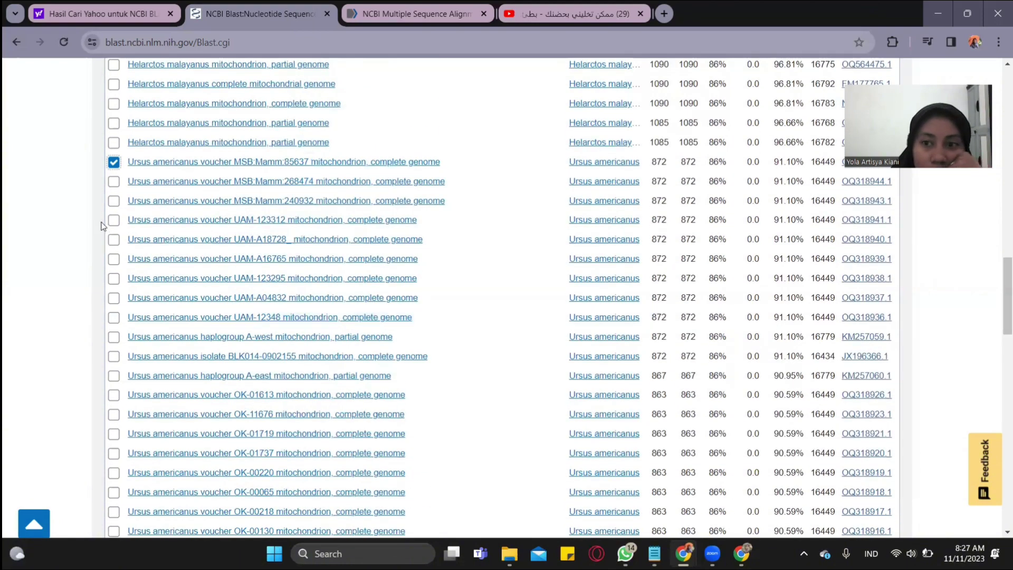
click(114, 377)
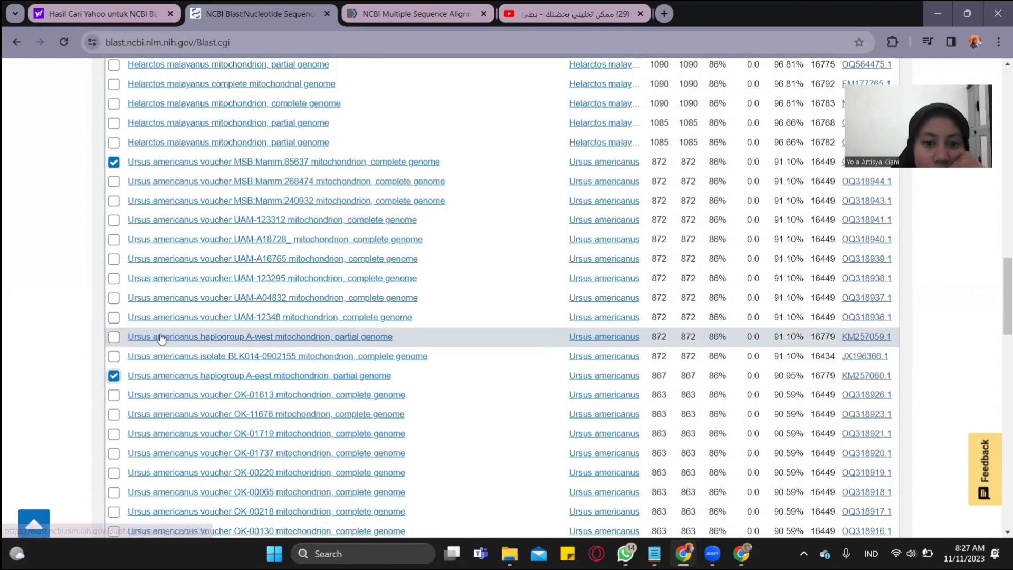
Step: Add the Ursus kudarensis praekudarensis partial genome (MW491935.1) to the selected sequences
scroll(169, 324, down, 5)
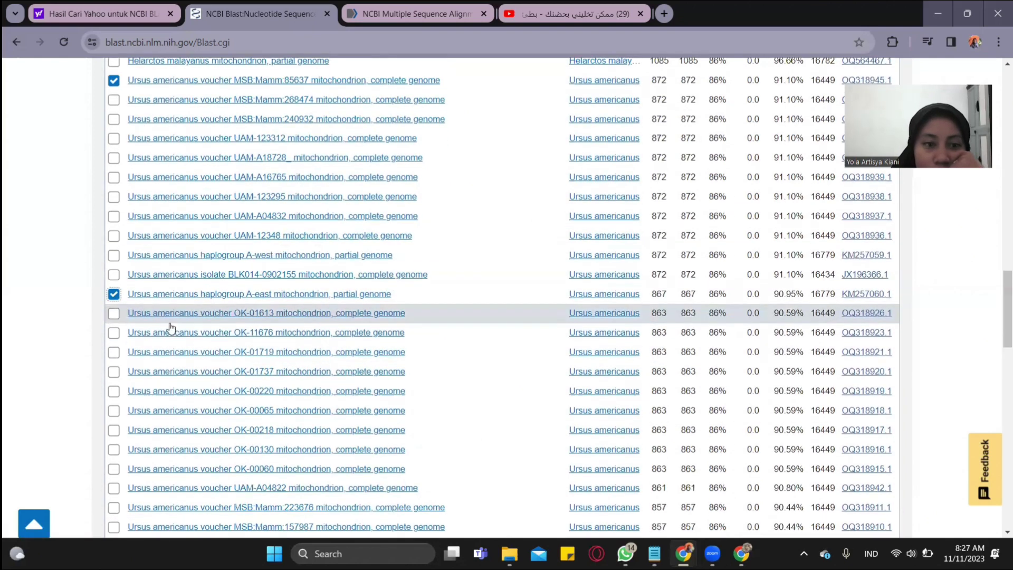
scroll(164, 307, down, 4)
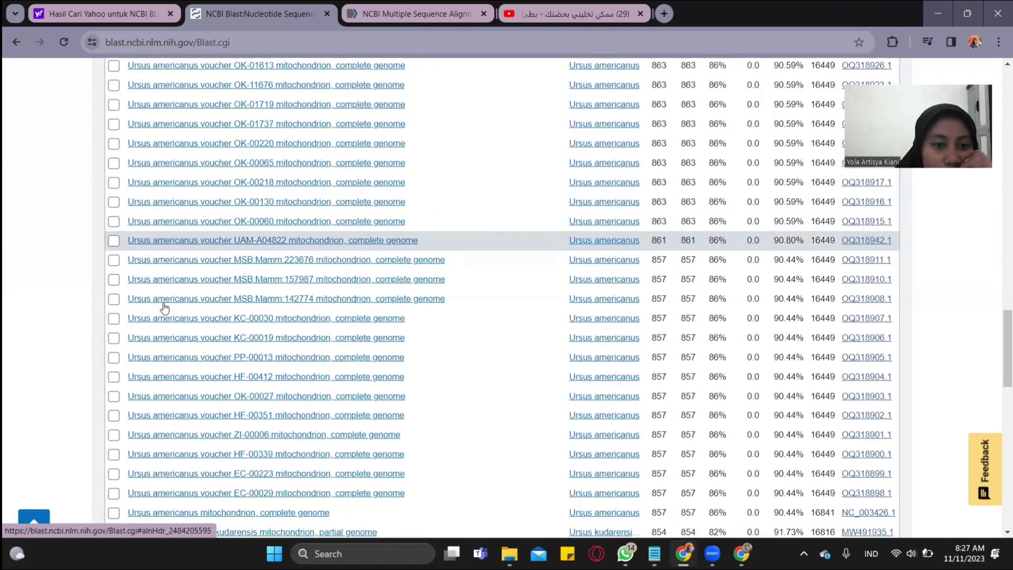
scroll(163, 304, down, 2)
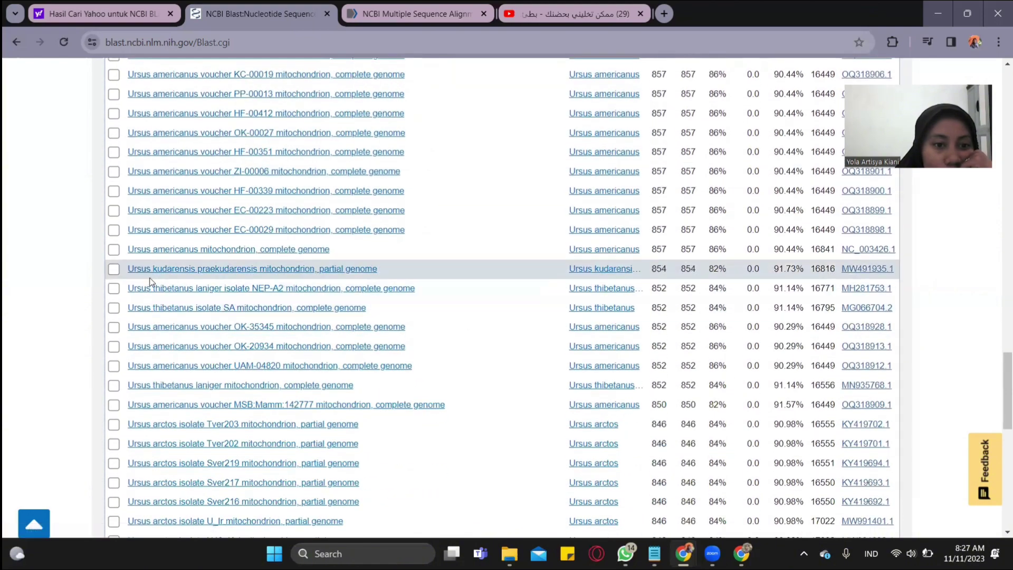
click(114, 270)
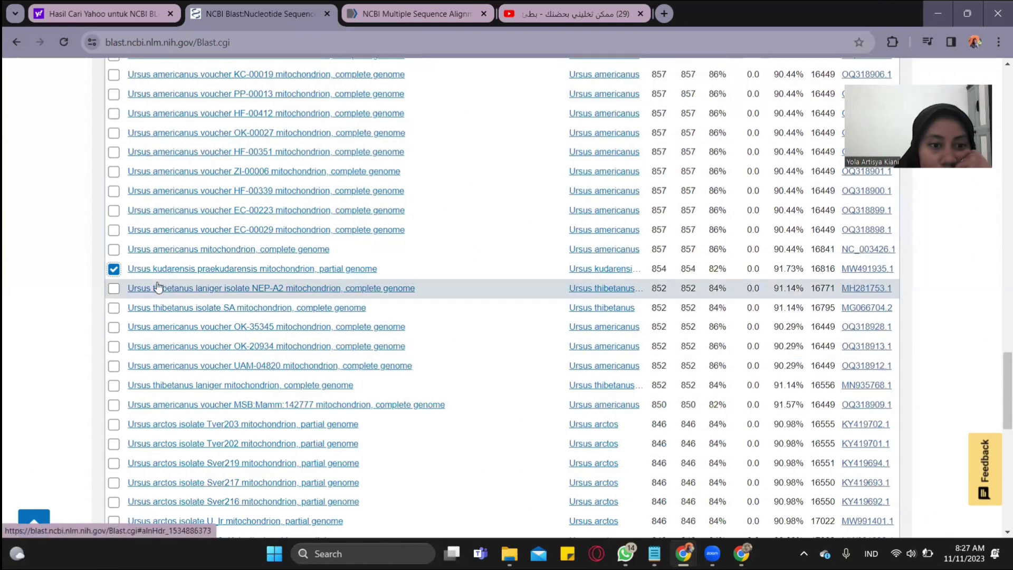
Step: Select the Ursus thibetanus laniger isolate NEP-A2 (MH281753.1) and Ursus arctos isolate Tver203 (KY419702.1) hits
scroll(154, 311, down, 1)
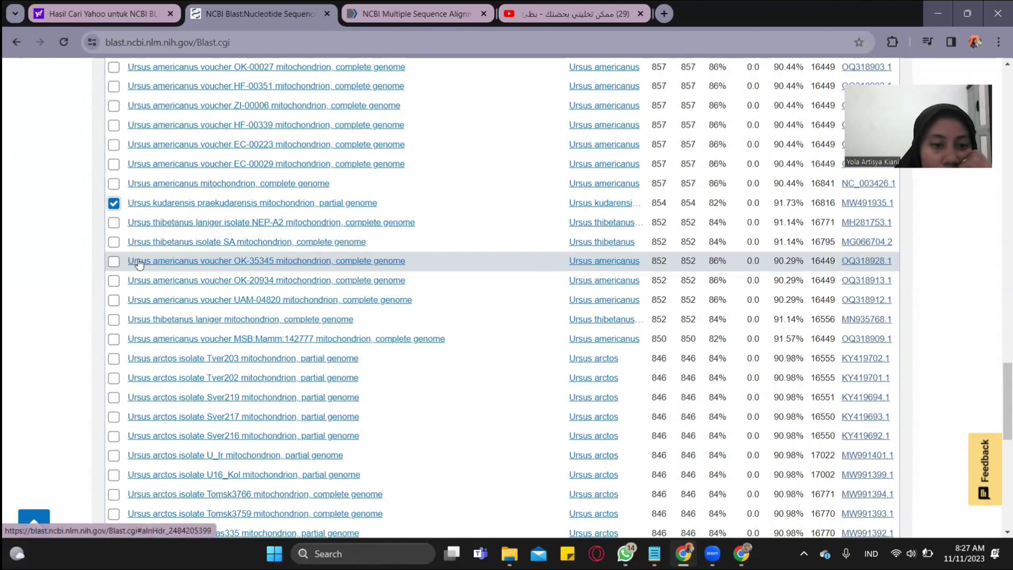
scroll(134, 261, up, 10)
scroll(141, 262, up, 10)
scroll(146, 264, down, 6)
scroll(147, 265, down, 10)
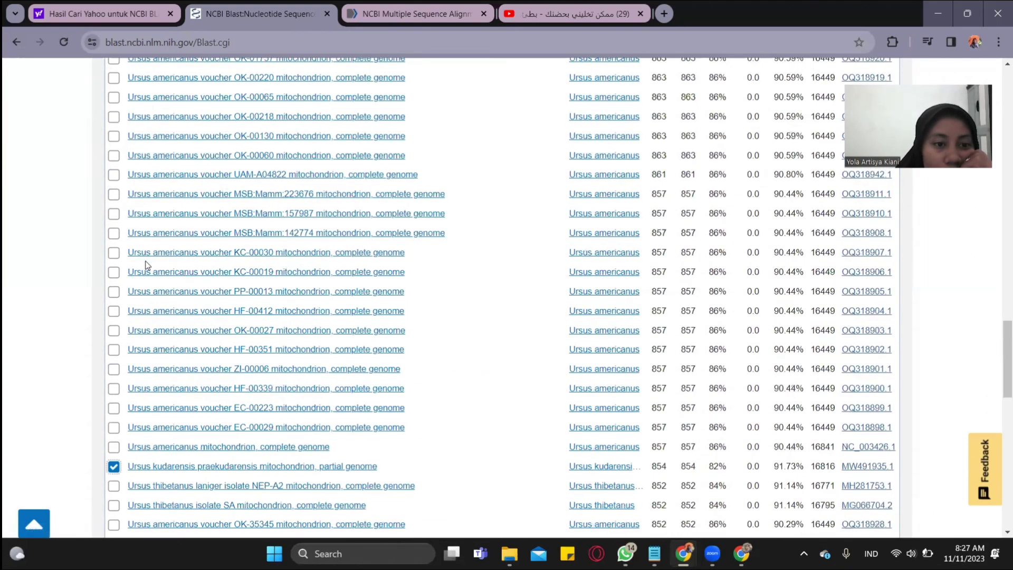
scroll(147, 265, down, 8)
scroll(142, 263, up, 3)
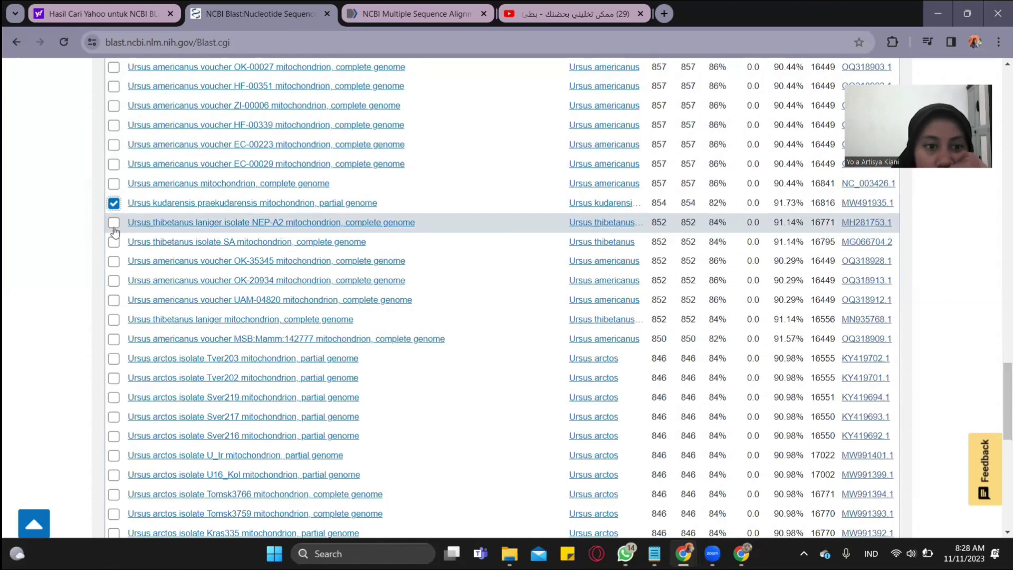
click(115, 225)
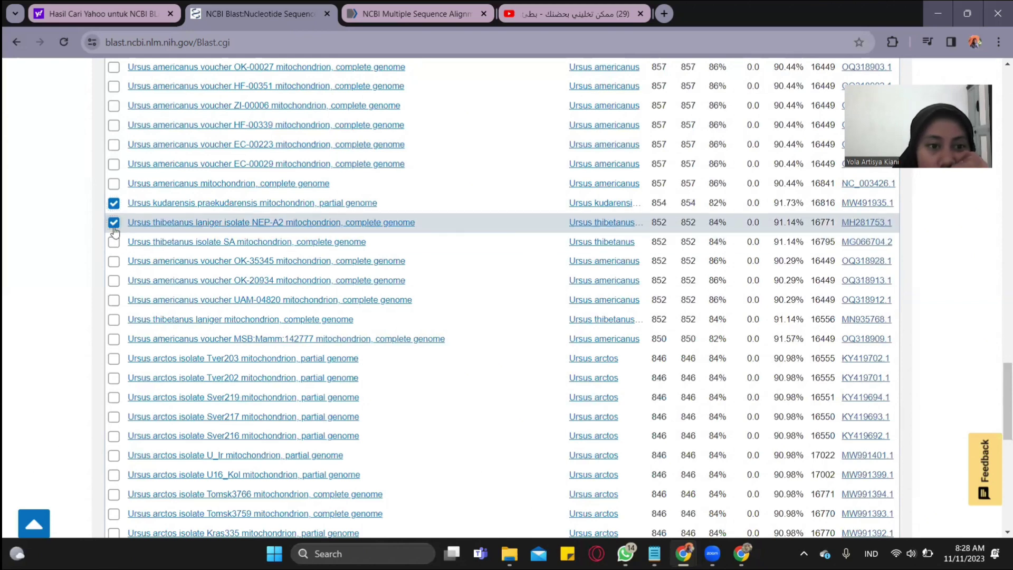
scroll(115, 232, down, 1)
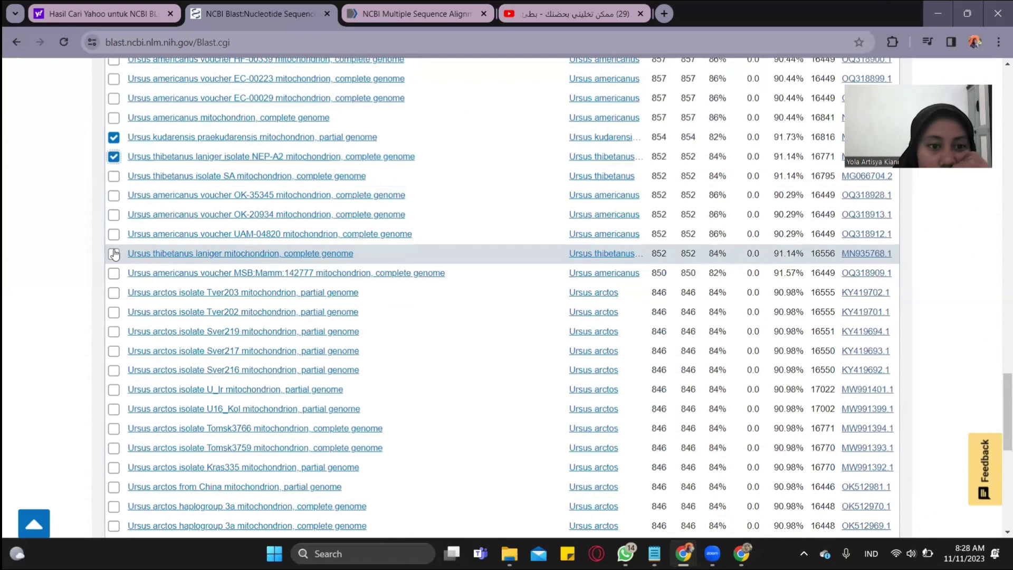
click(114, 293)
Step: Examine the remaining Ursus arctos hits through the end of the alignments table
scroll(115, 299, down, 2)
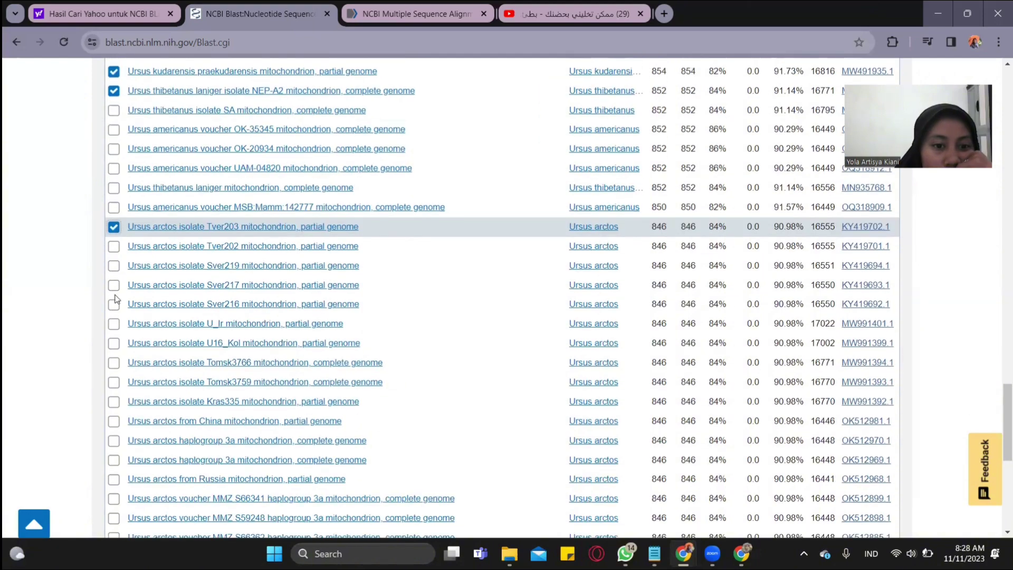
scroll(115, 315, down, 4)
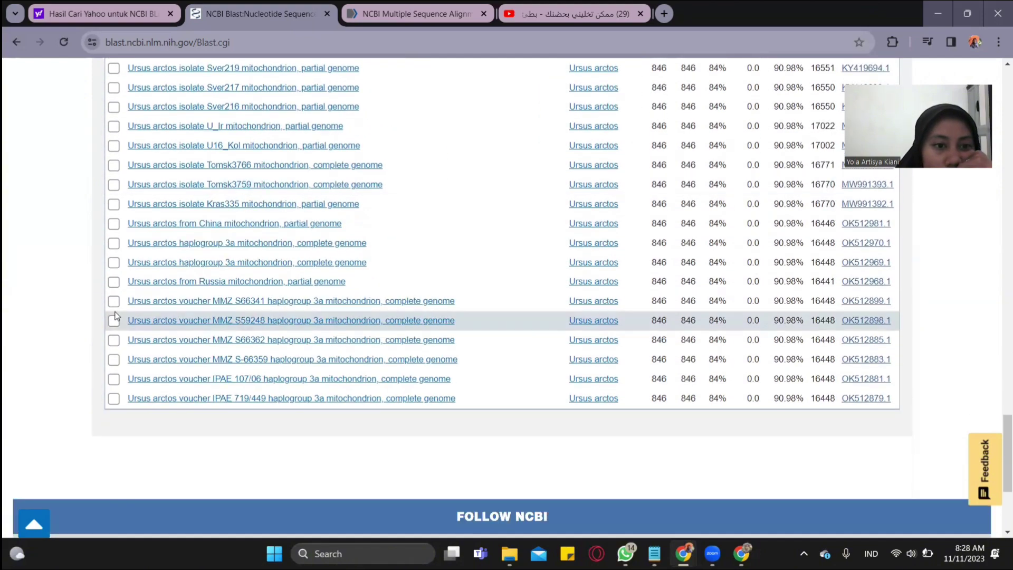
scroll(116, 316, up, 2)
scroll(115, 199, up, 1)
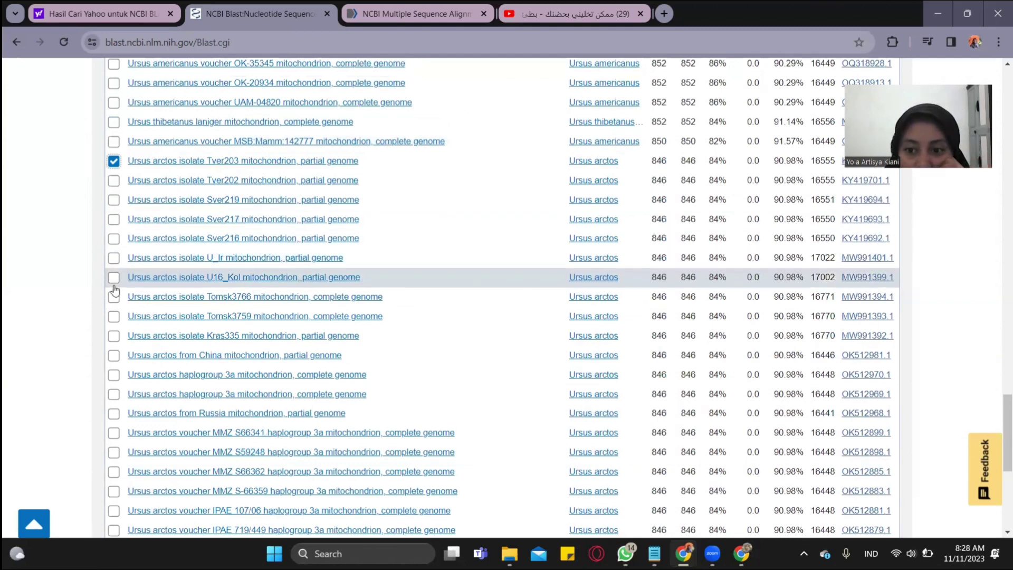
scroll(111, 359, down, 3)
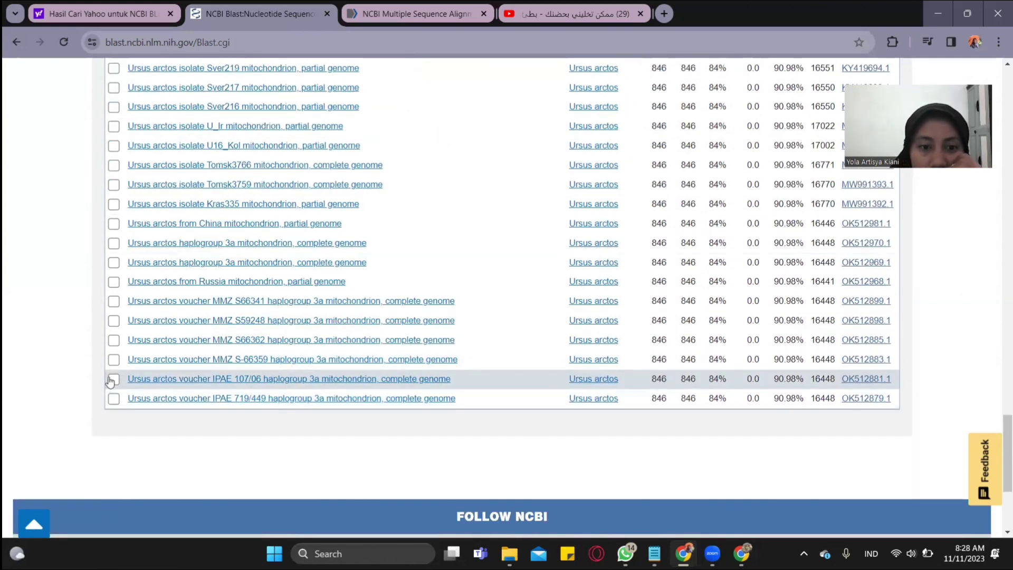
scroll(110, 381, up, 1)
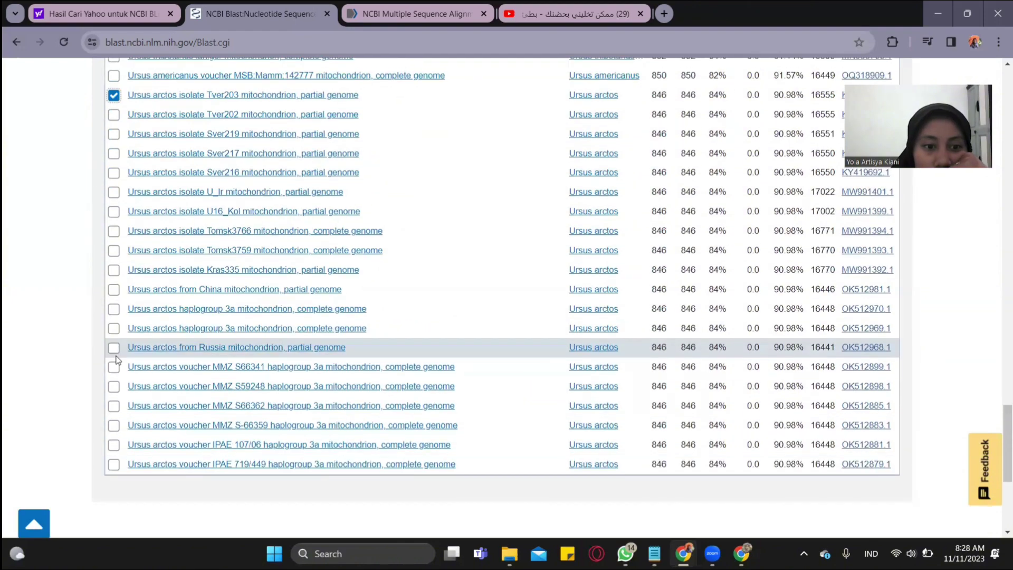
scroll(324, 350, up, 5)
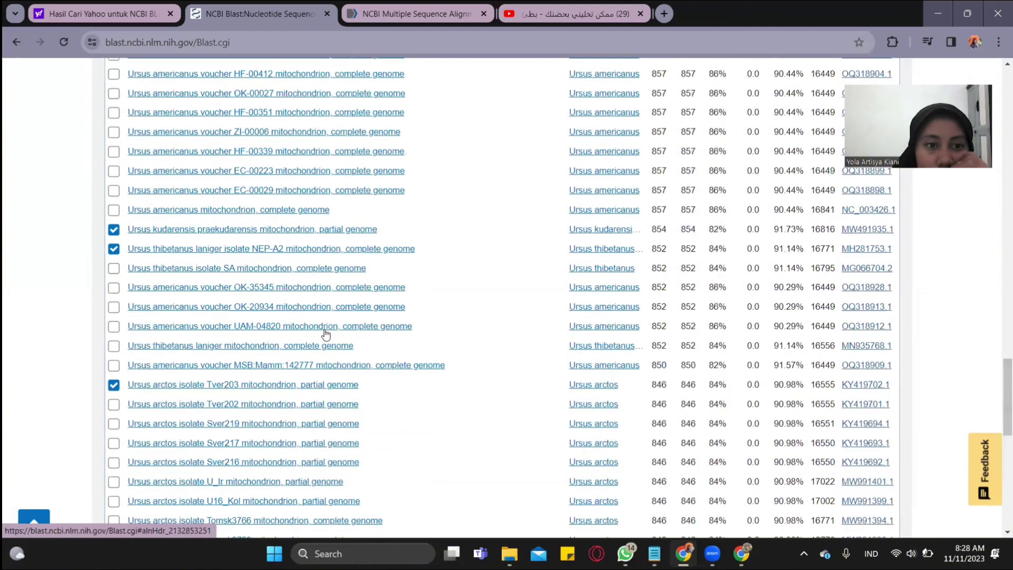
Step: Download the selected sequences as FASTA (complete sequence) and check the browser's download
scroll(325, 334, up, 10)
scroll(311, 301, up, 10)
scroll(299, 269, down, 3)
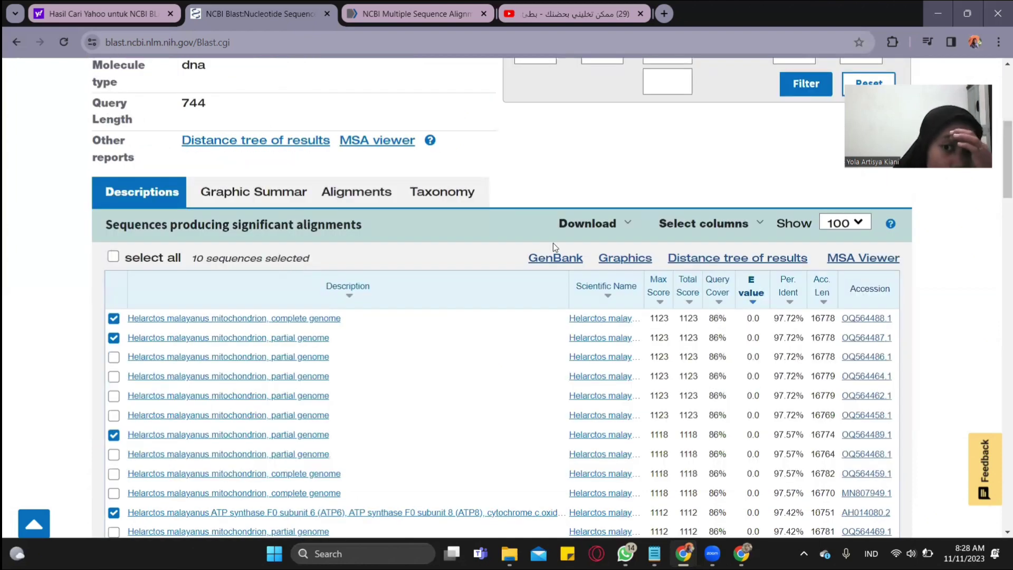
click(618, 224)
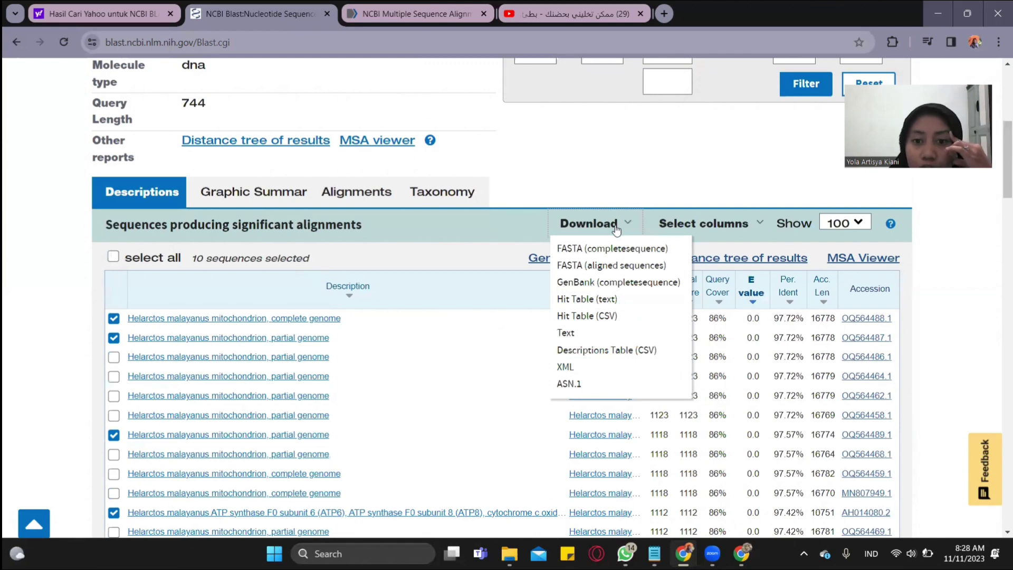
click(584, 249)
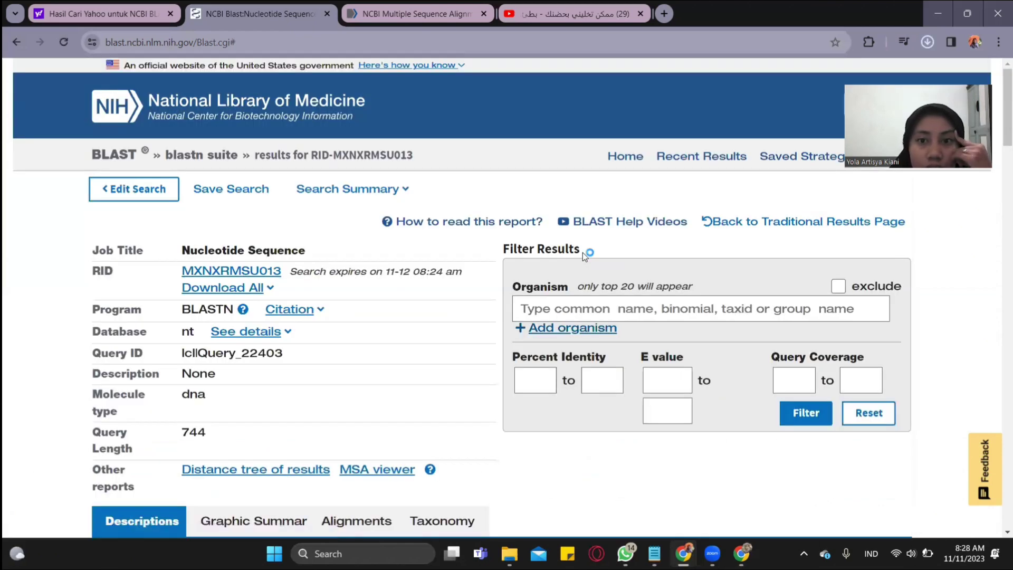
click(927, 43)
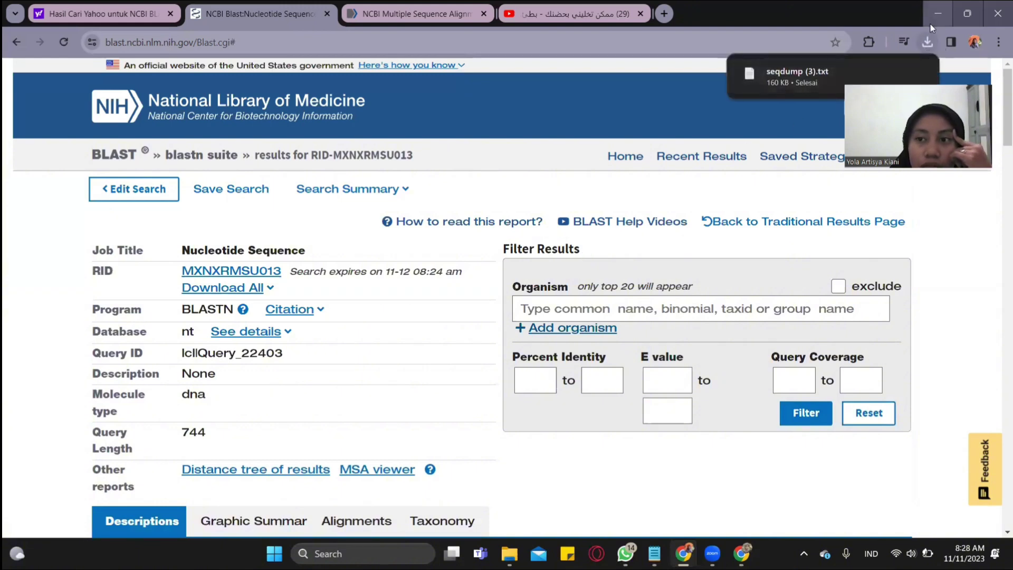
Step: Open the newly downloaded seqdump (3) file from the Downloads folder in Notepad
mouse_move(509, 553)
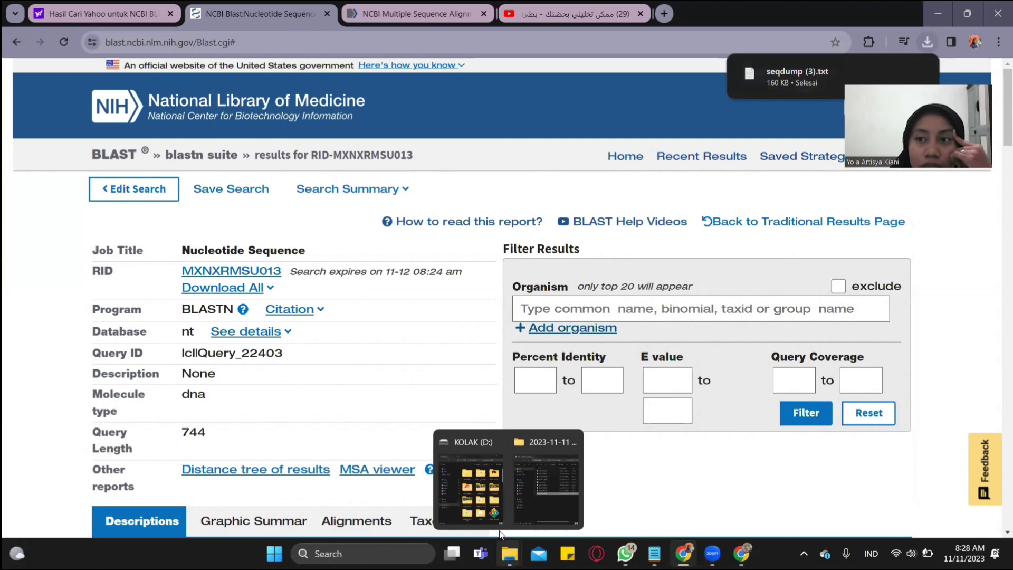
click(494, 507)
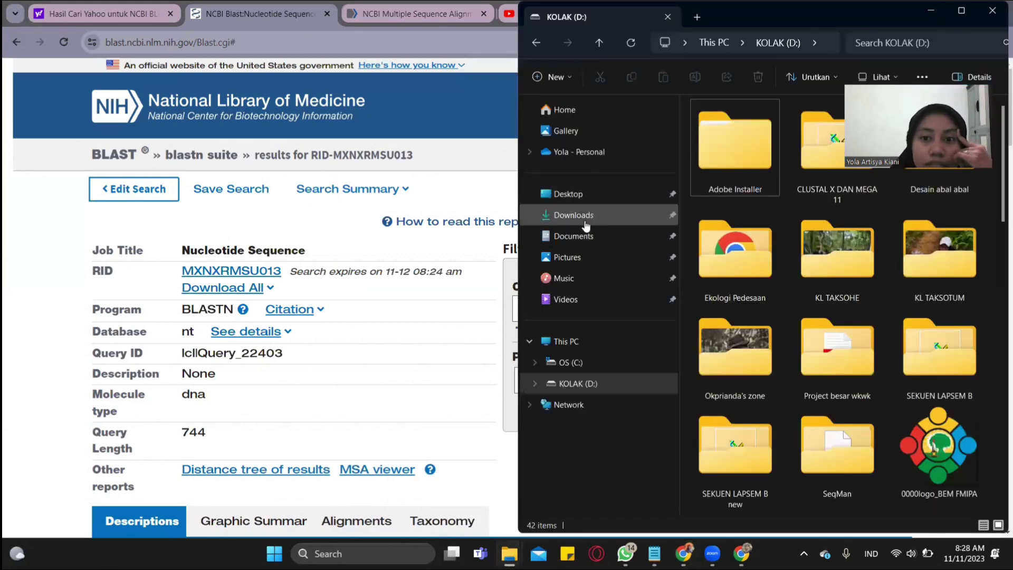
click(586, 221)
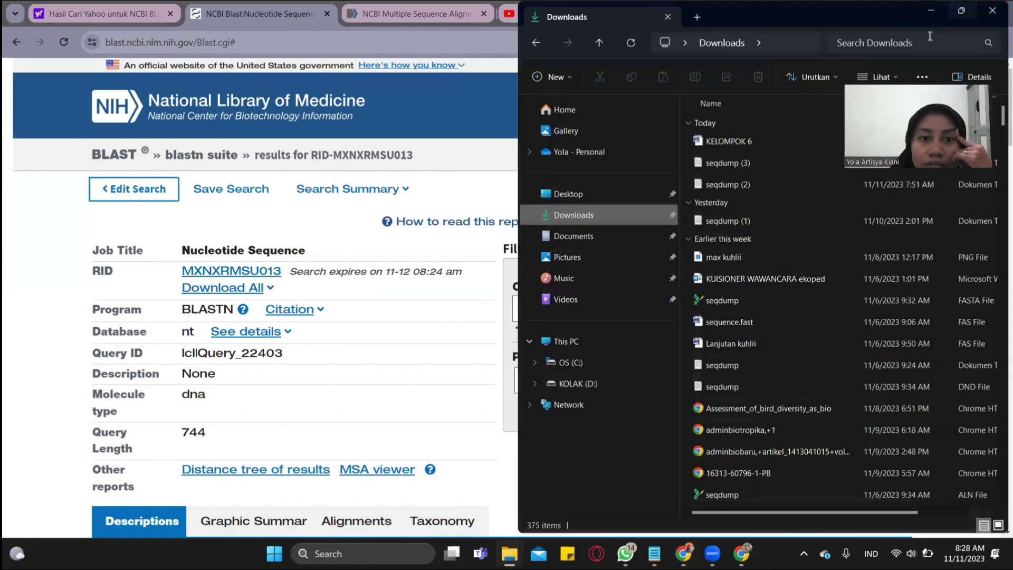
key(super+Up)
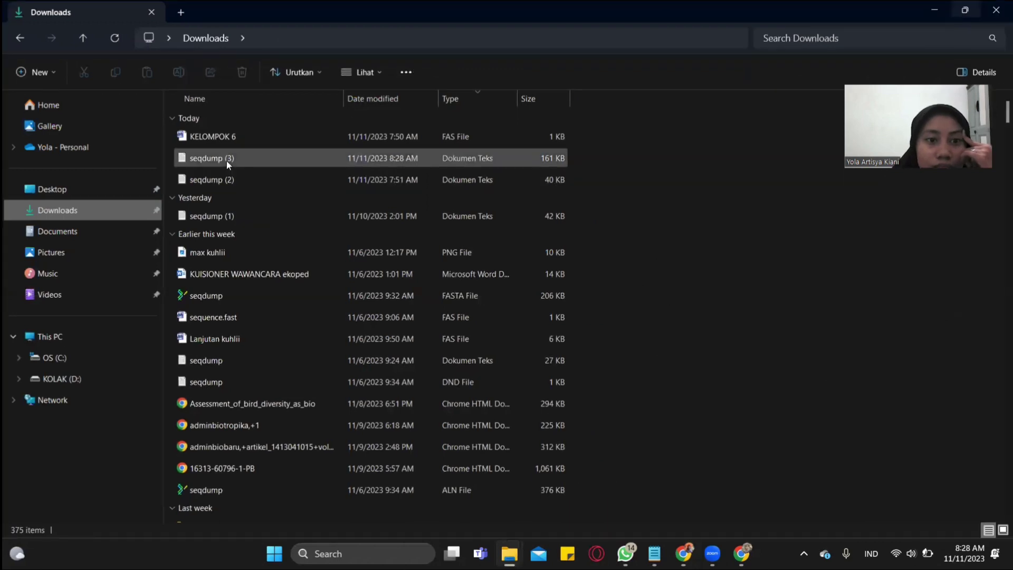
click(226, 160)
right_click(226, 160)
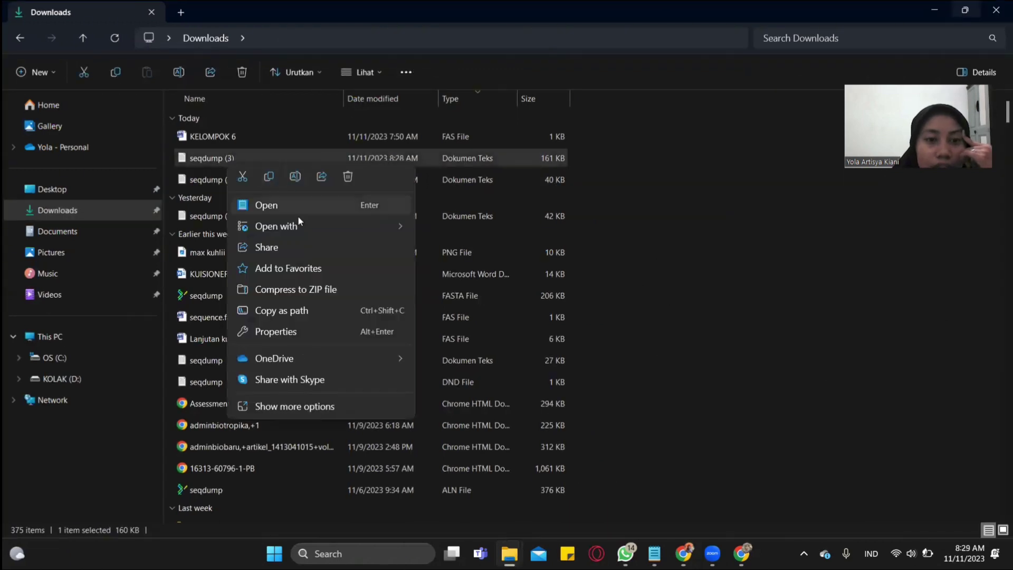
mouse_move(301, 225)
click(464, 252)
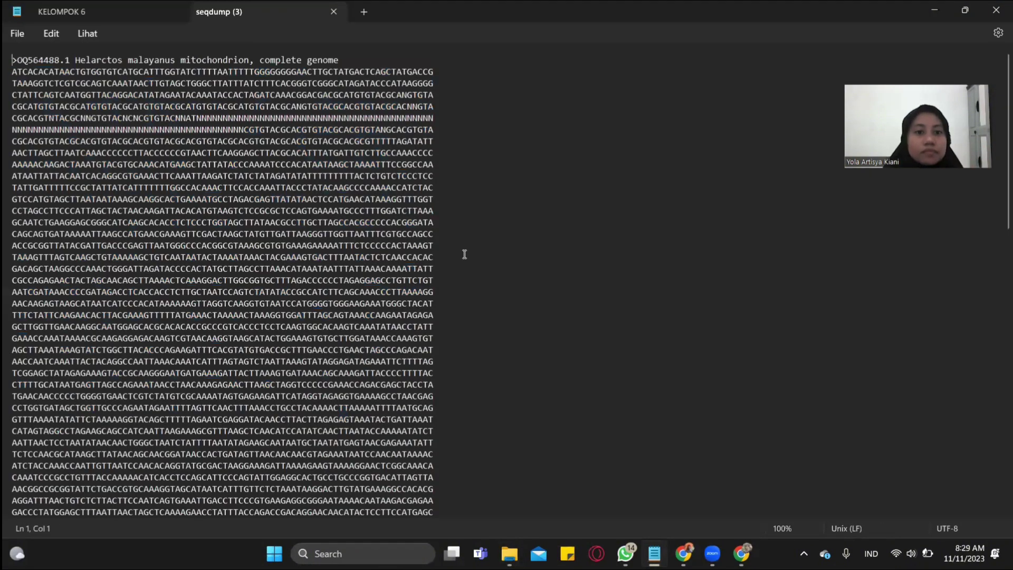
Step: Examine the sequences and header lines of the first two Helarctos malayanus records in the file
scroll(464, 256, down, 15)
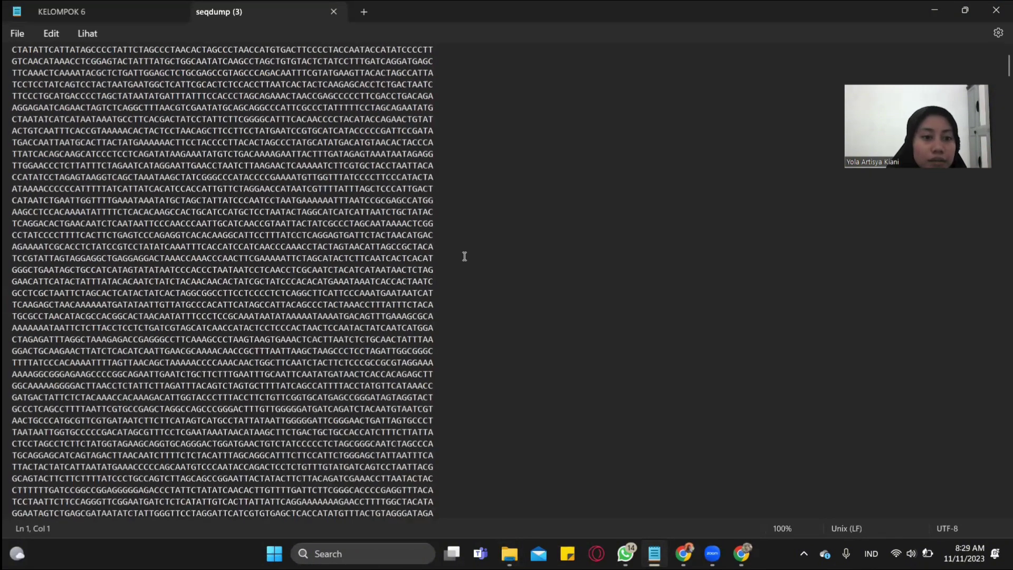
scroll(464, 257, down, 5)
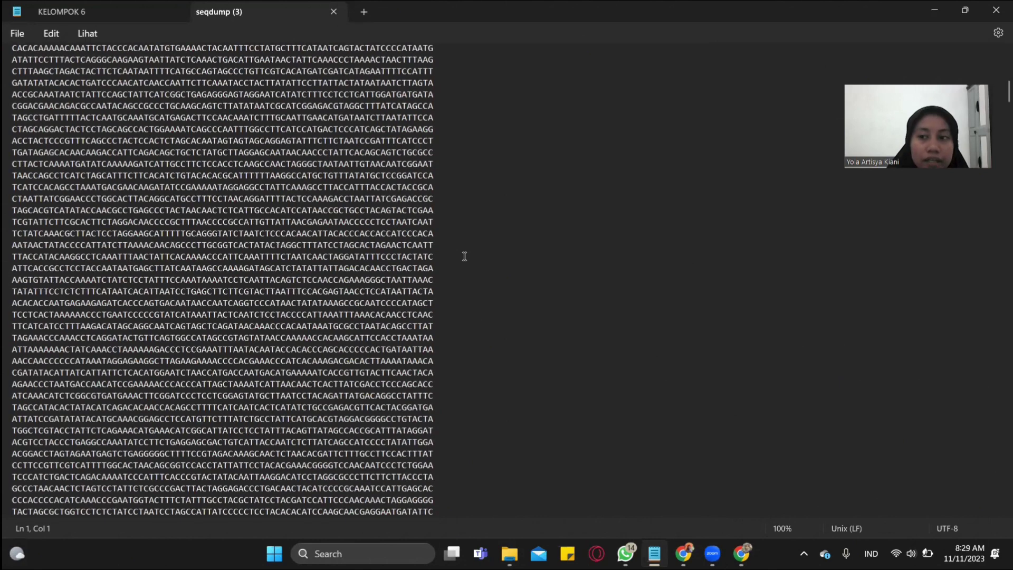
scroll(464, 257, up, 15)
scroll(464, 256, down, 10)
scroll(465, 257, down, 10)
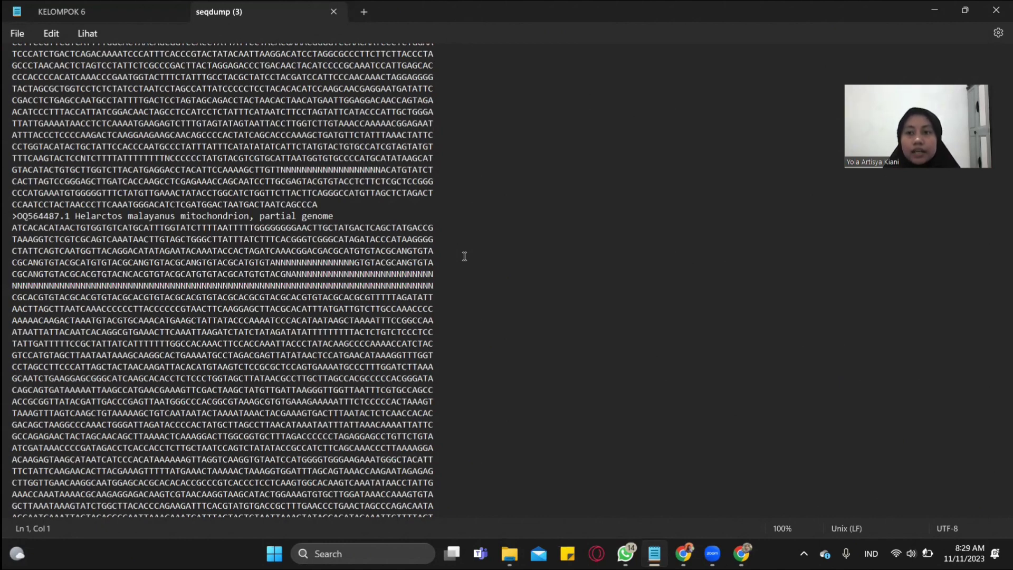
scroll(465, 256, up, 1)
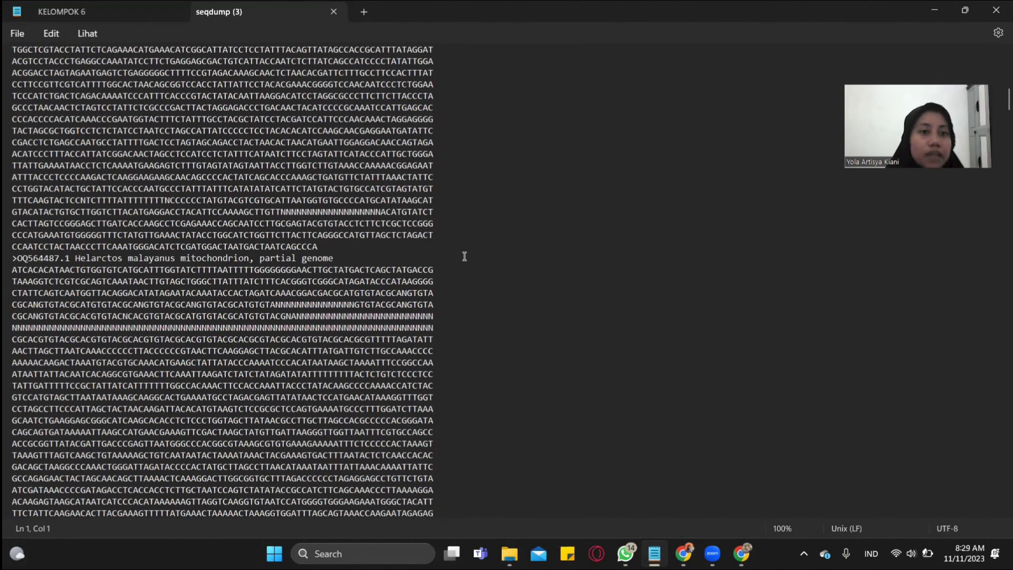
scroll(464, 256, up, 4)
scroll(465, 256, up, 6)
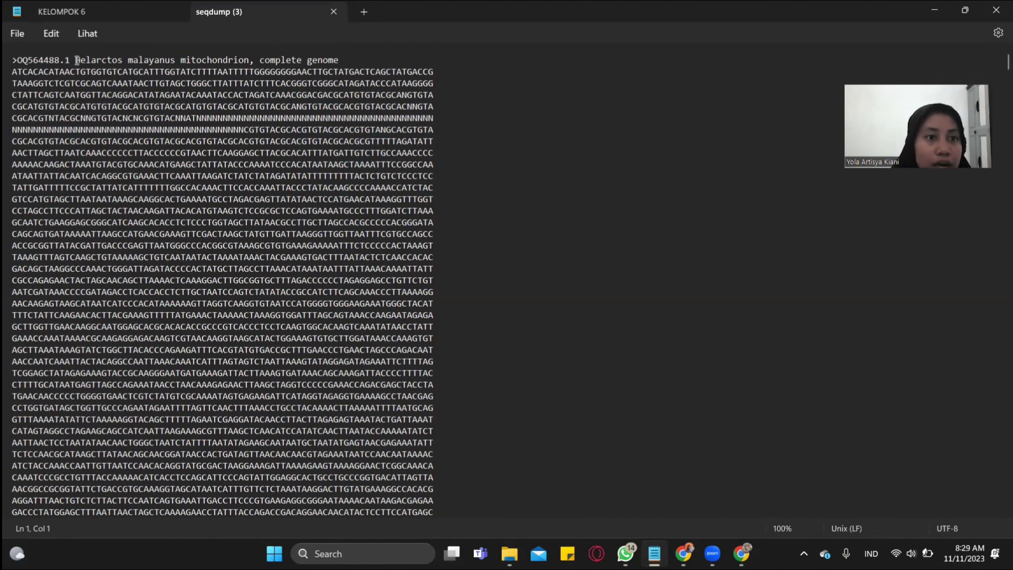
Step: Rename the first sequence header, OQ564488.1, as >Helarctos_malayanus_complete_genome_1
drag(77, 60, 15, 60)
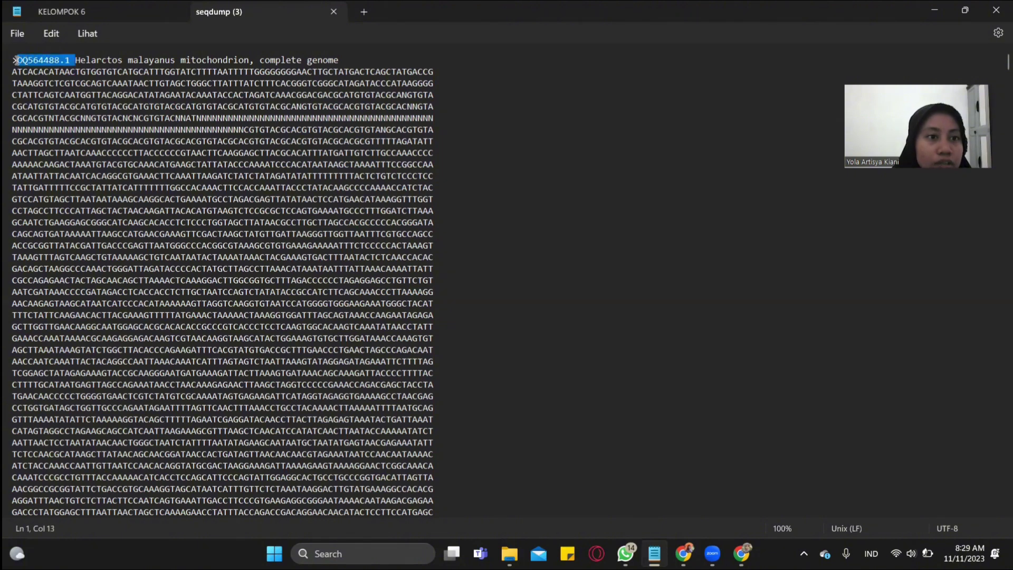
key(BackSpace)
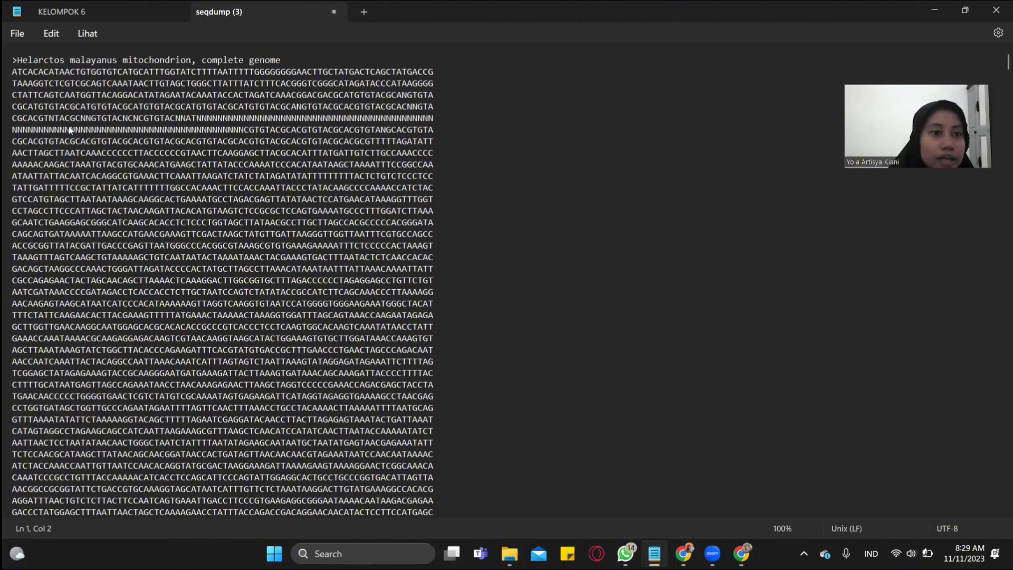
click(69, 60)
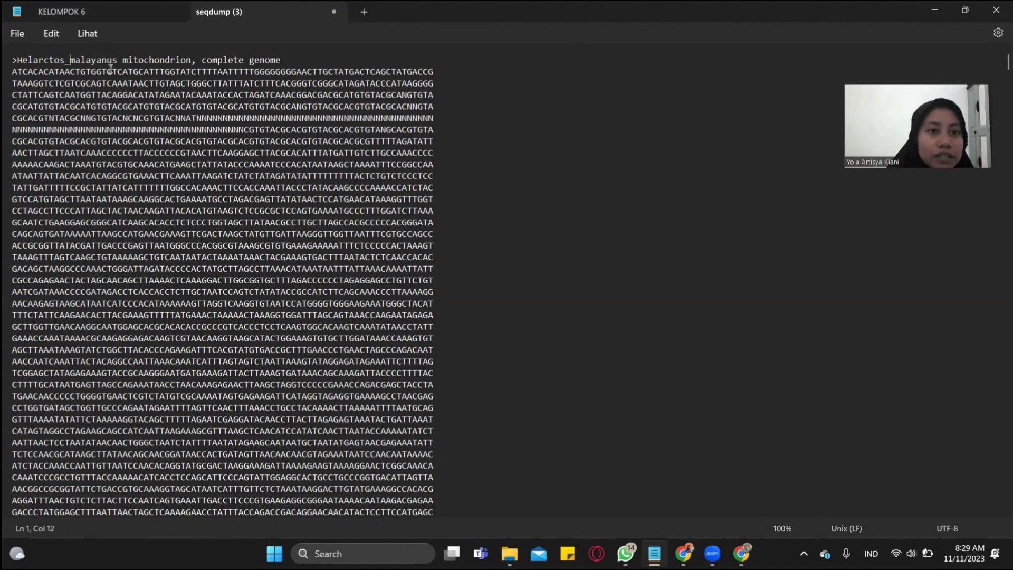
drag(120, 60, 202, 60)
key(BackSpace)
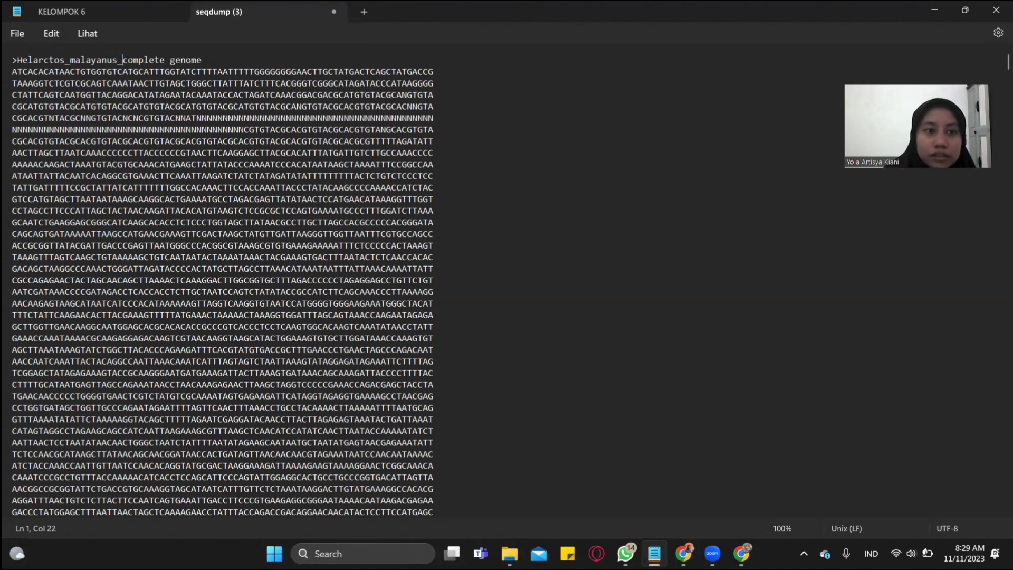
click(127, 60)
click(170, 60)
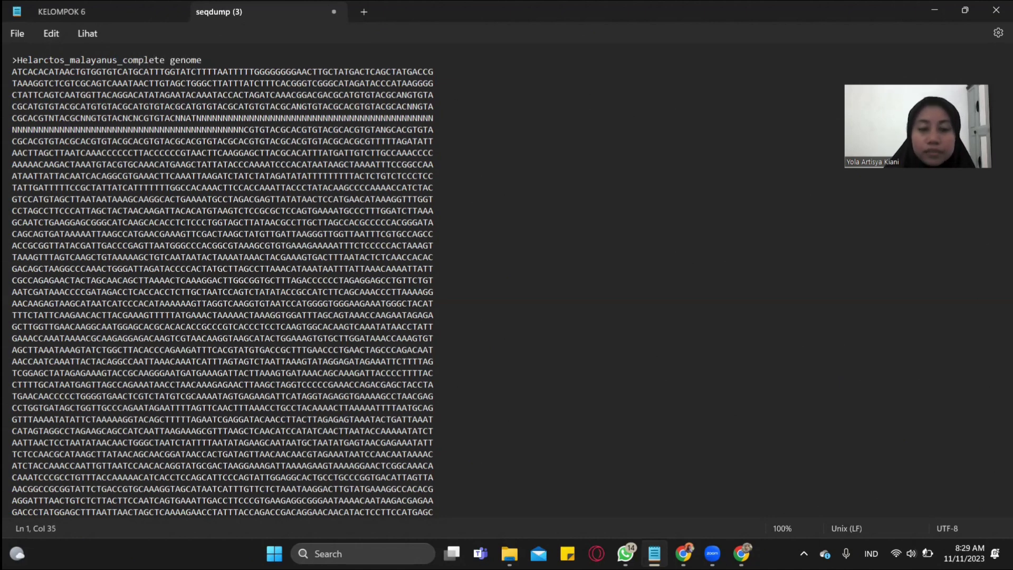
key(BackSpace)
text(_)
click(185, 60)
text(_1)
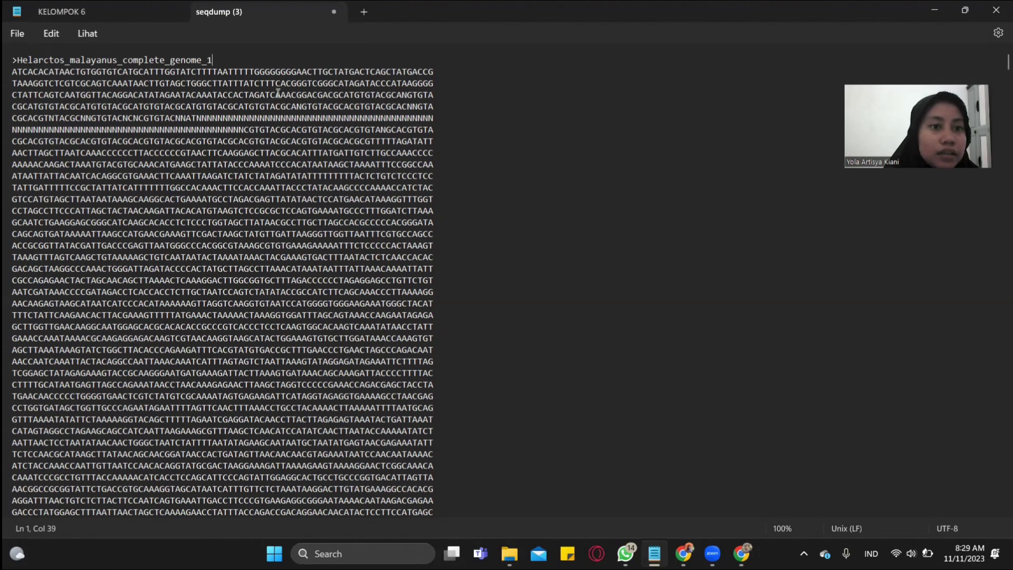
Step: Delete the accession number OQ564487.1 from the second sequence's header, keeping the leading > sign
scroll(292, 90, down, 8)
scroll(292, 90, down, 10)
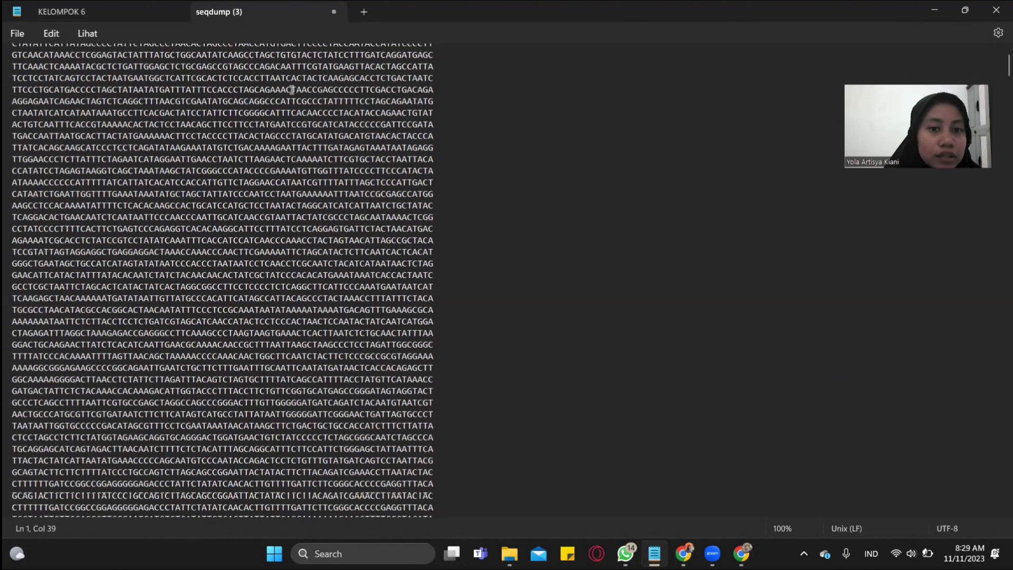
scroll(304, 139, down, 10)
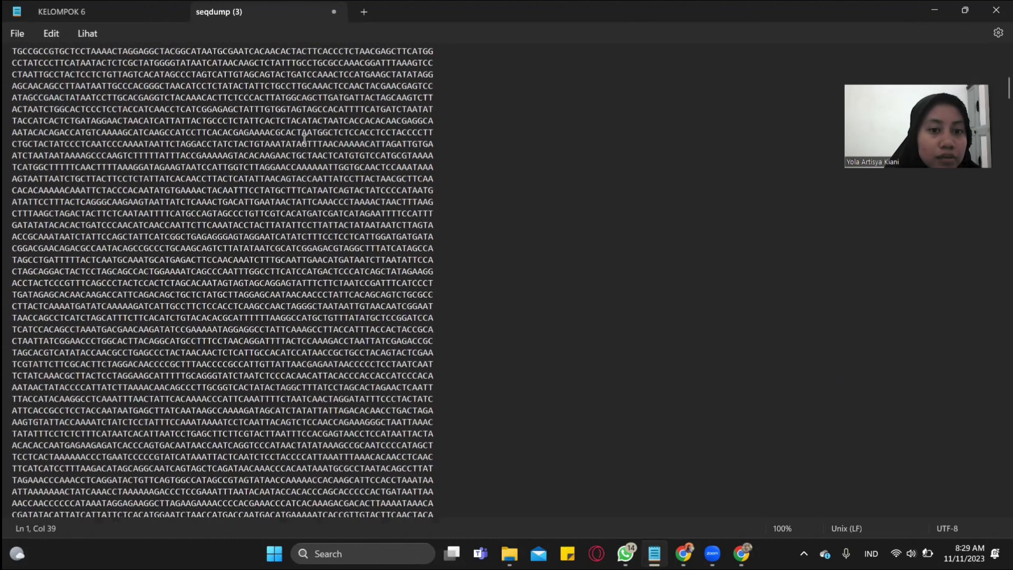
scroll(304, 139, down, 10)
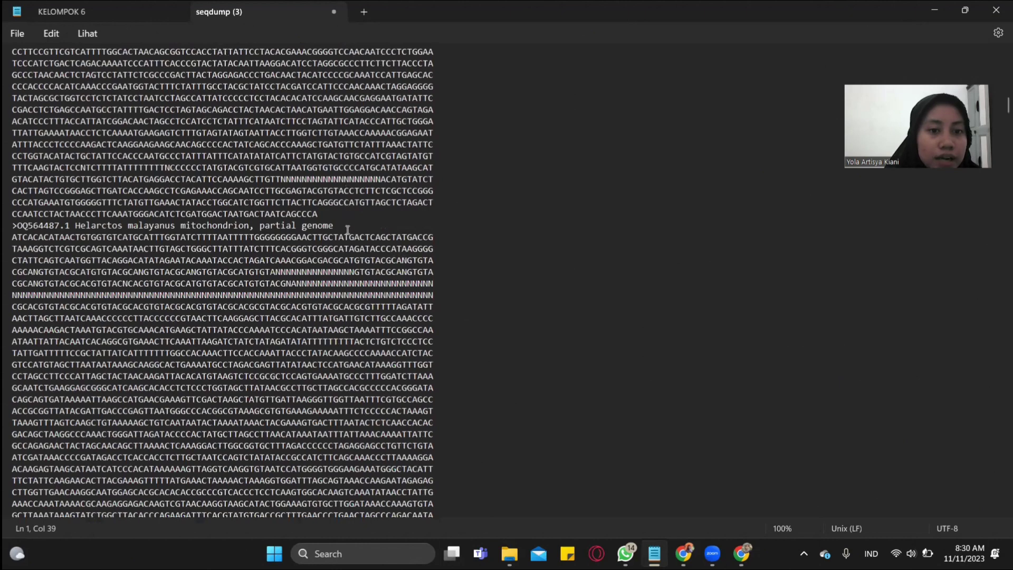
click(75, 225)
key(BackSpace)
key(BackSpace)
key(BackSpace)
key(BackSpace)
key(BackSpace)
key(BackSpace)
key(BackSpace)
key(BackSpace)
key(BackSpace)
key(BackSpace)
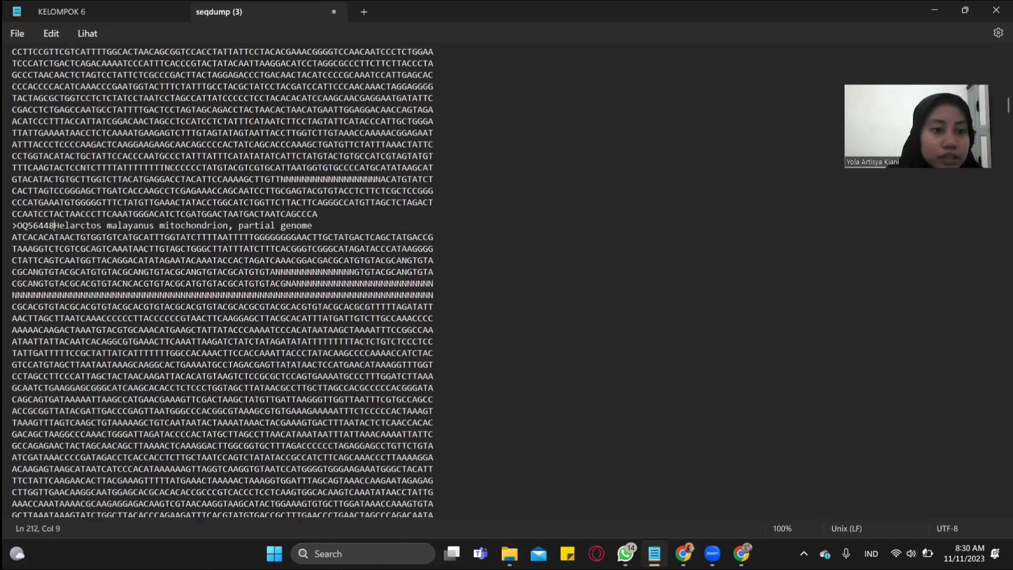
key(BackSpace)
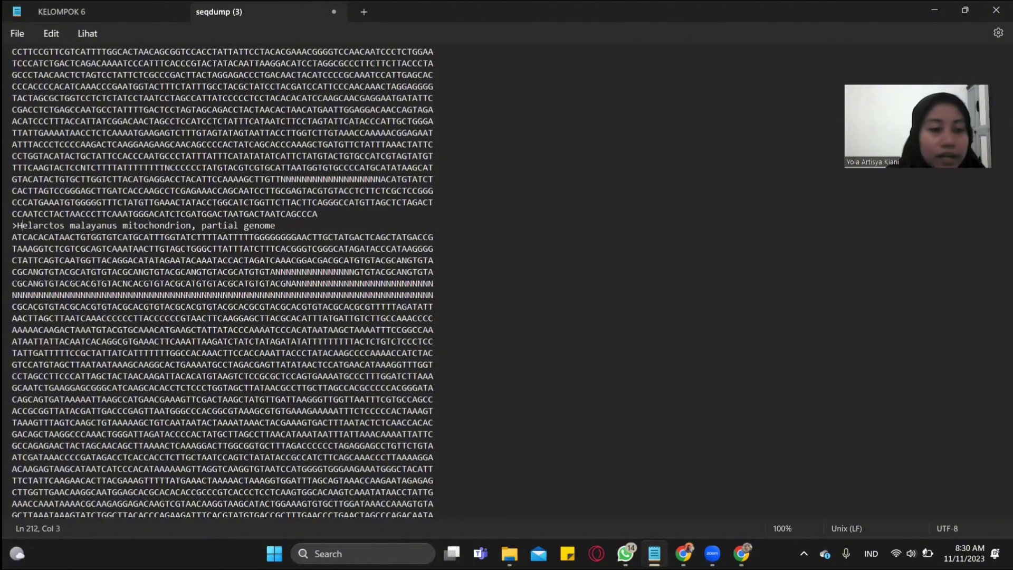
Step: Join Helarctos and malayanus with an underscore in the second header and replace "mitochondrion," with an underscore
key(Right)
key(Right)
key(Right)
key(Right)
key(Right)
key(Right)
key(BackSpace)
text(_)
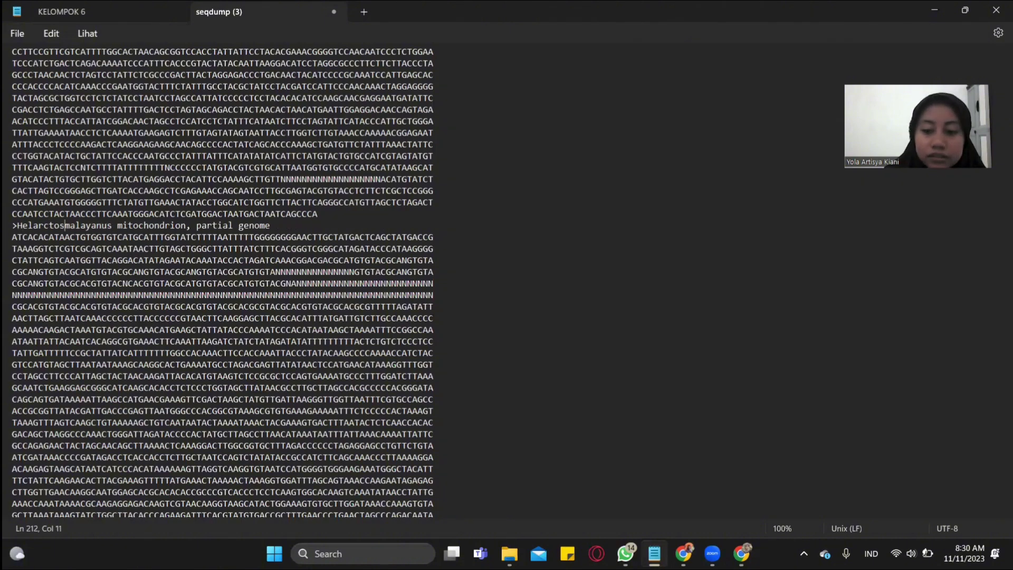
key(Right)
click(164, 225)
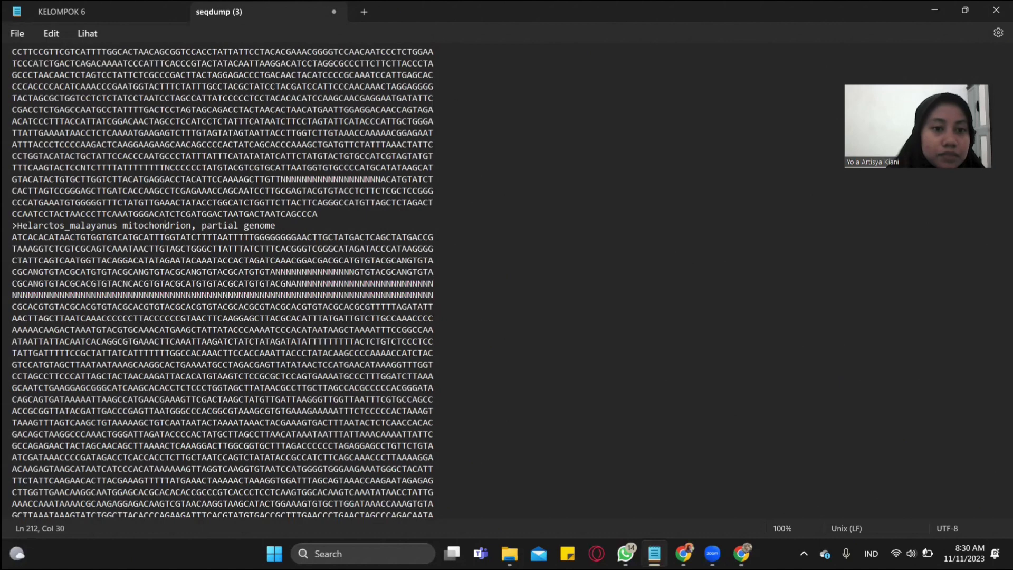
drag(202, 225, 118, 226)
key(BackSpace)
text(_)
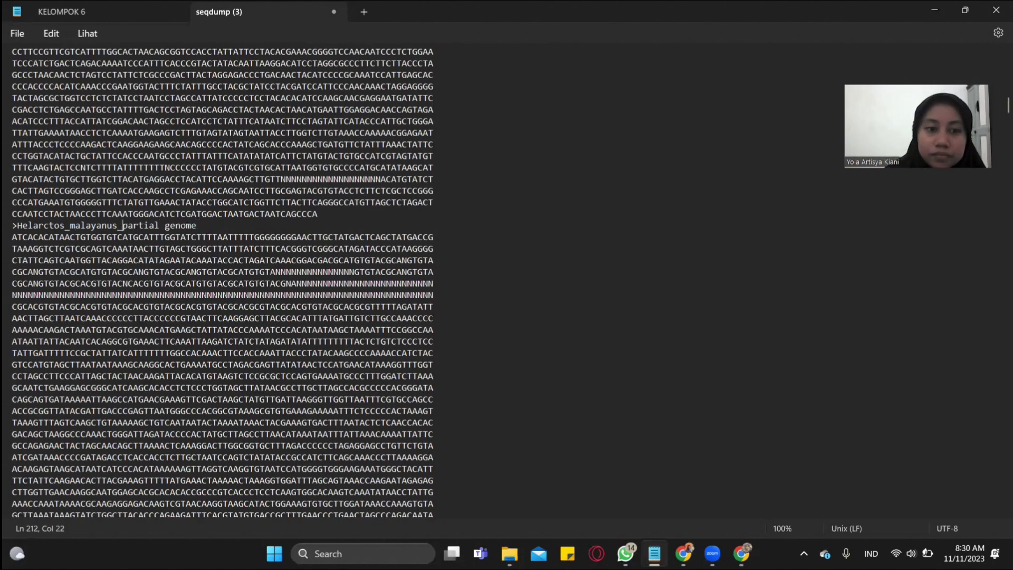
Step: Complete the second sequence header as >Helarctos_malayanus_partial_genome_1
key(Right)
key(Right)
key(Right)
key(Right)
key(Right)
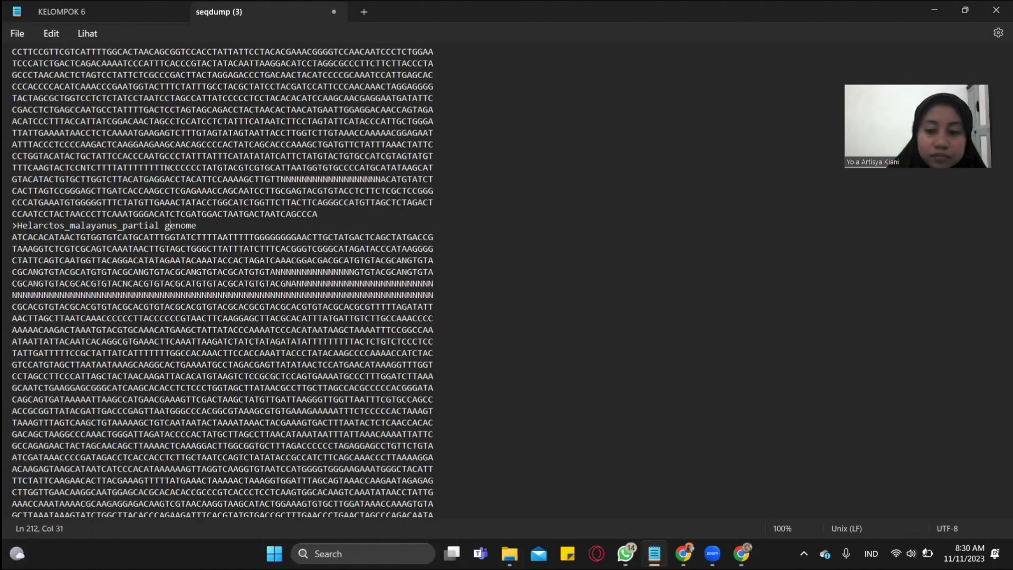
key(Left)
key(BackSpace)
text(_)
text(_)
text(1)
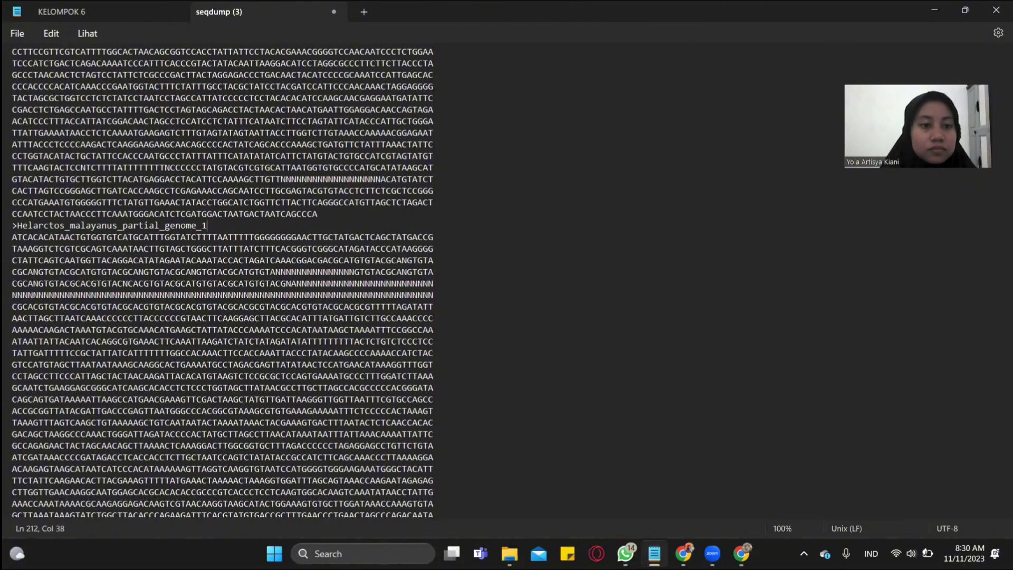
Step: In the third header, OQ564489.1, replace "mitochondrion," with an underscore and join Helarctos and malayanus with another
scroll(95, 268, down, 2)
scroll(95, 268, down, 10)
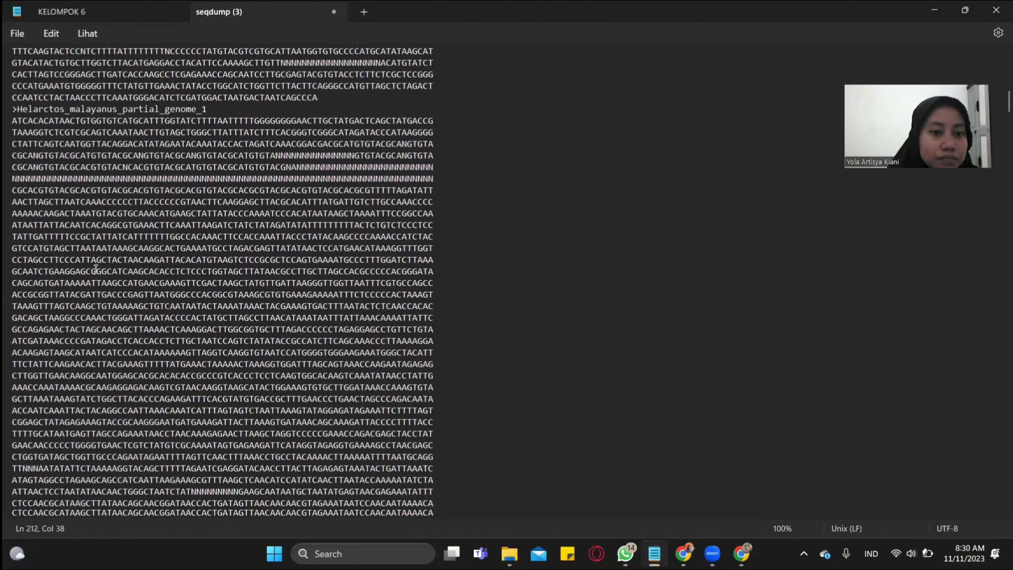
scroll(95, 269, down, 5)
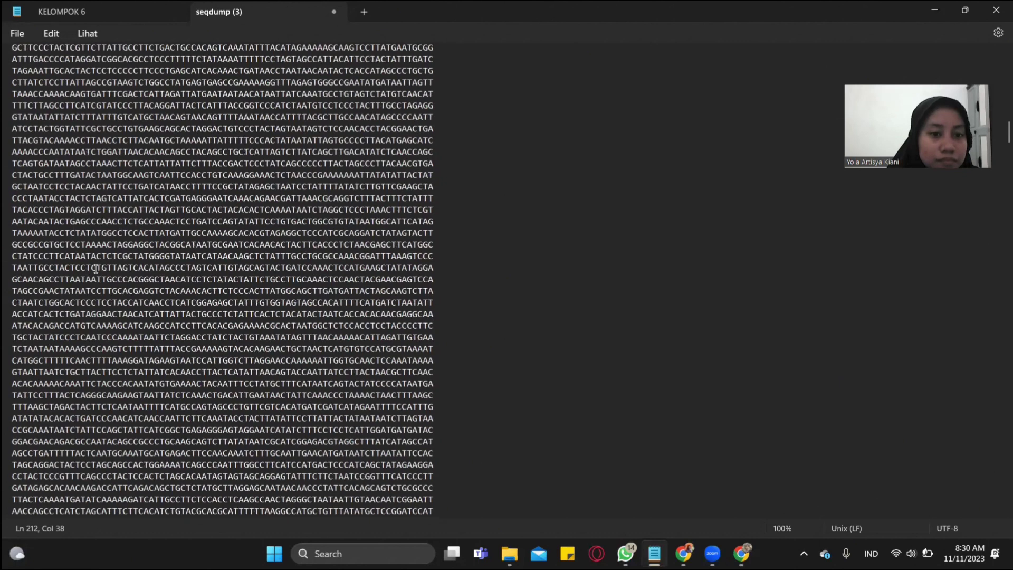
scroll(240, 222, down, 10)
scroll(251, 216, down, 7)
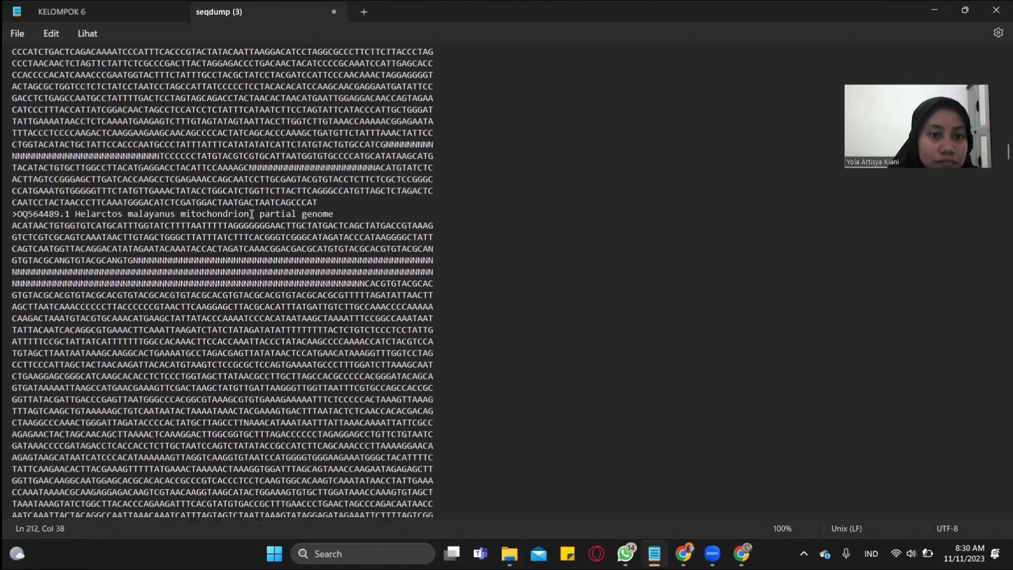
drag(259, 214, 175, 215)
key(BackSpace)
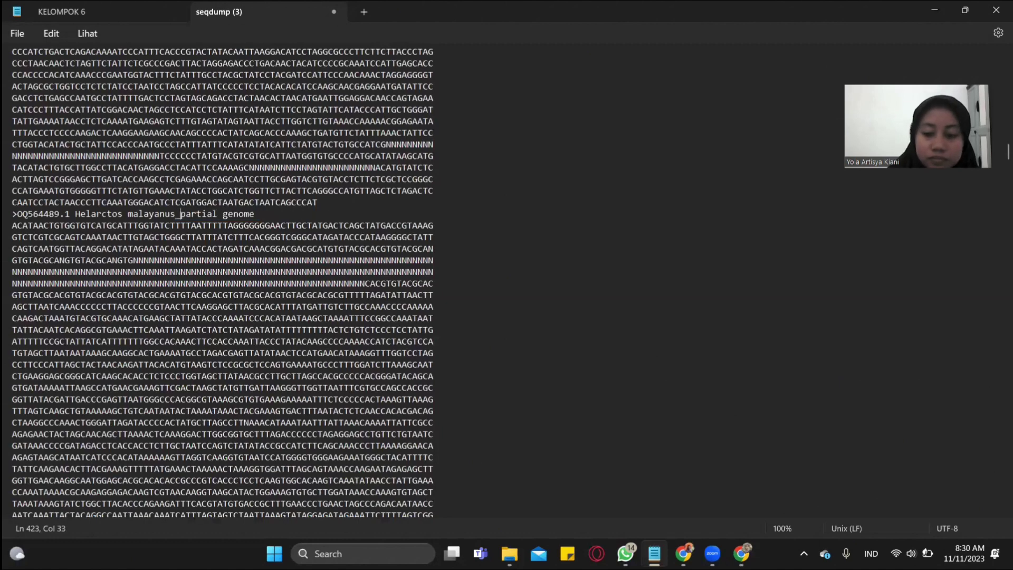
click(128, 214)
key(BackSpace)
text(_)
Step: Delete the accession number OQ564489.1 from the third sequence's header, keeping the leading > sign
click(75, 214)
key(BackSpace)
key(BackSpace)
key(BackSpace)
key(BackSpace)
key(BackSpace)
key(BackSpace)
key(BackSpace)
key(BackSpace)
key(BackSpace)
key(BackSpace)
key(BackSpace)
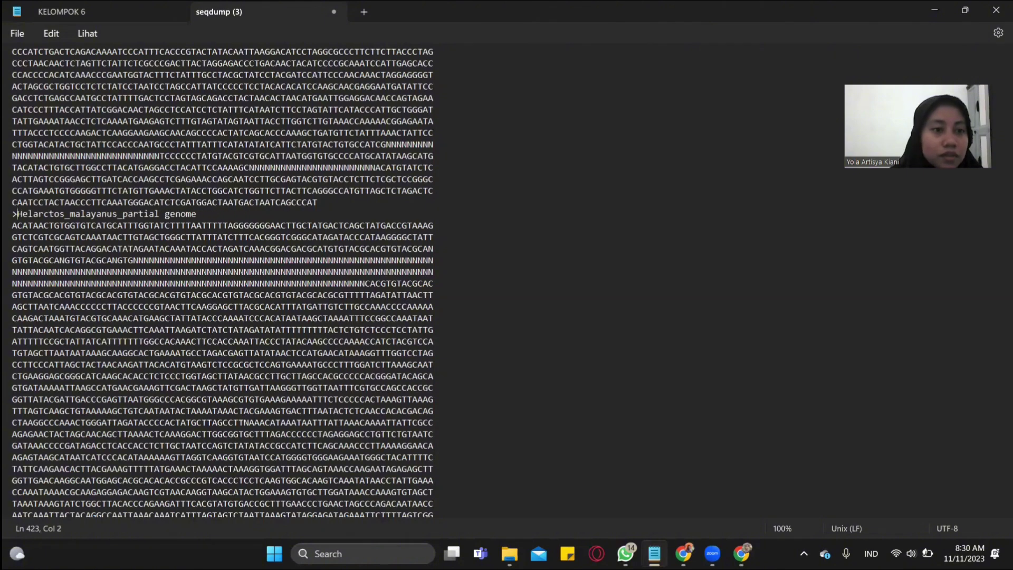
Step: Complete the third sequence header as >Helarctos_malayanus_partial_genome_2
click(165, 216)
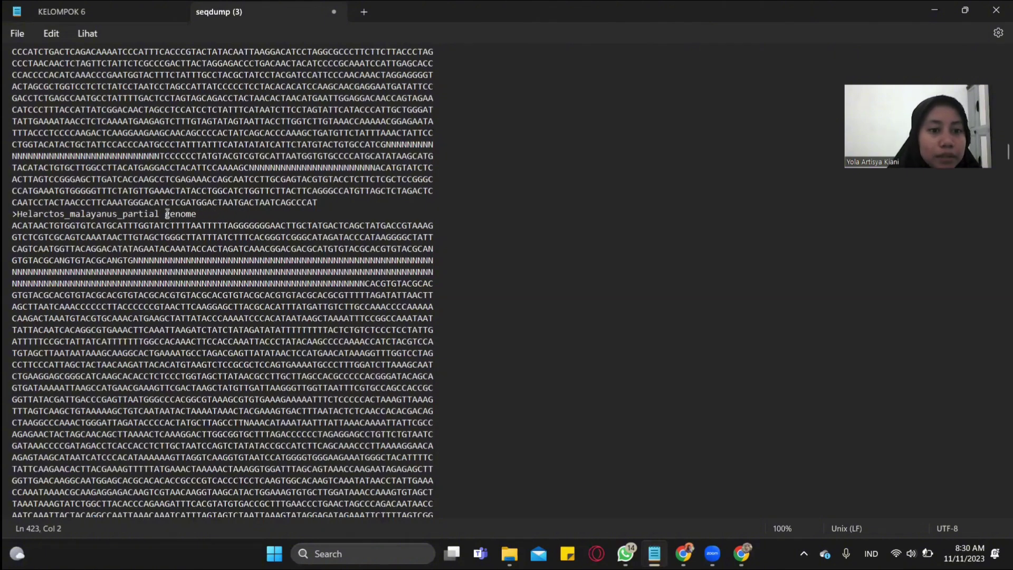
key(BackSpace)
text(_)
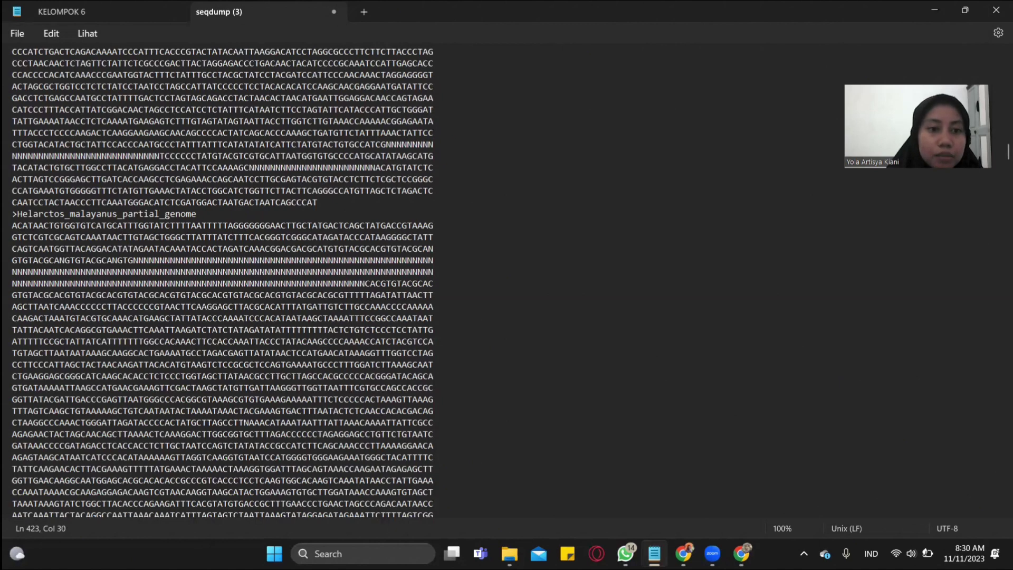
click(228, 212)
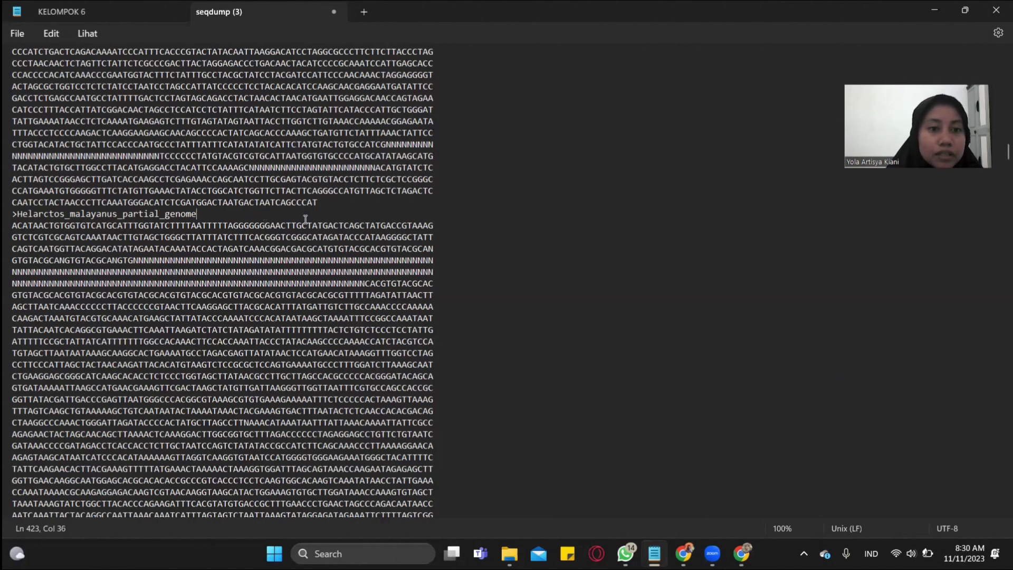
text(_)
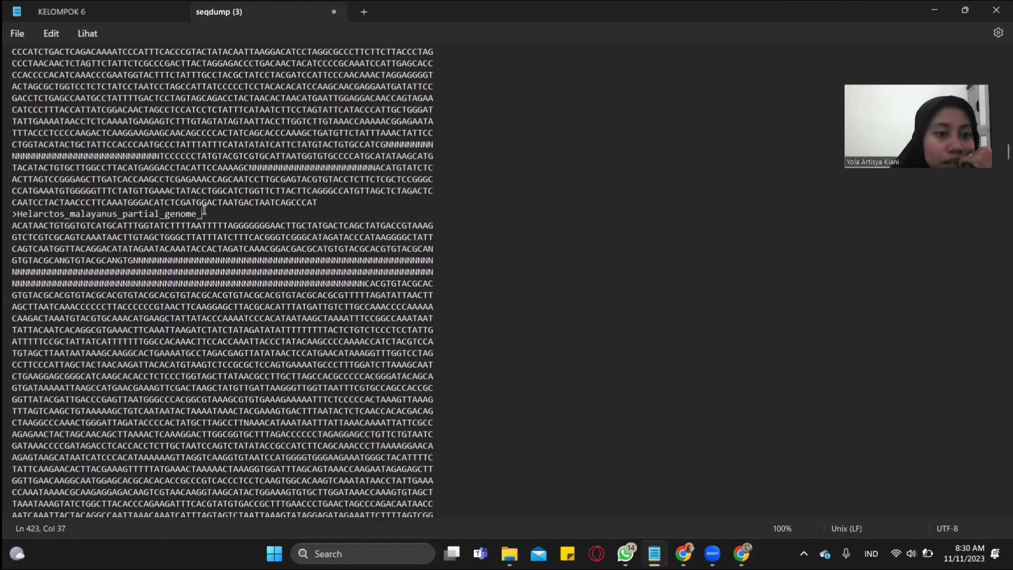
scroll(279, 225, up, 5)
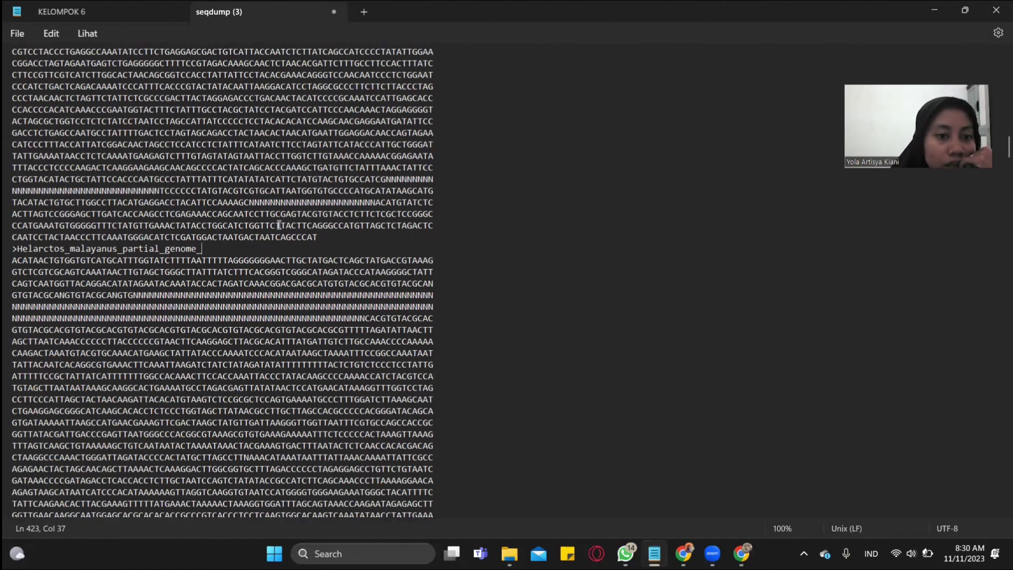
scroll(279, 225, down, 4)
scroll(272, 223, up, 5)
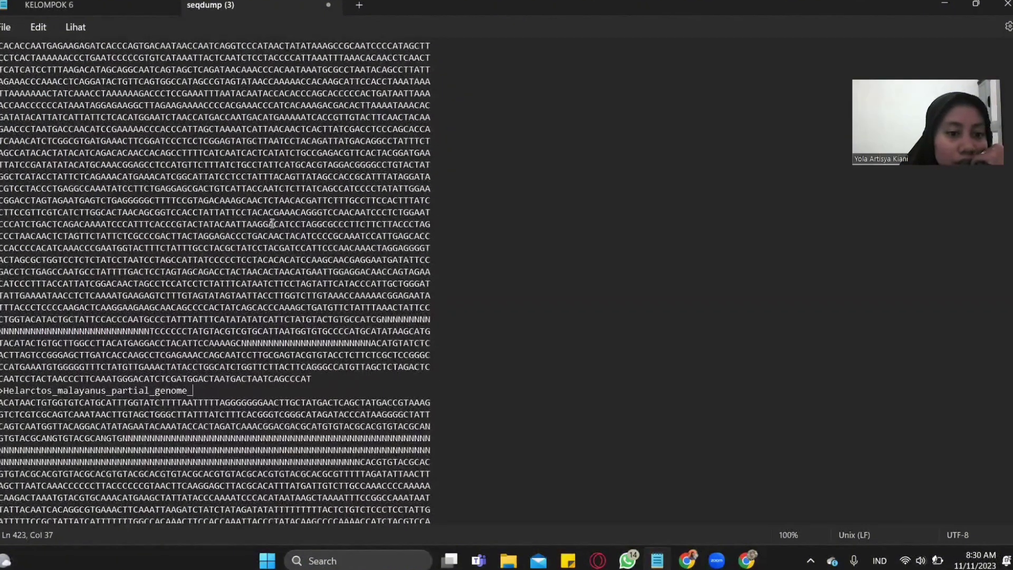
scroll(214, 414, down, 15)
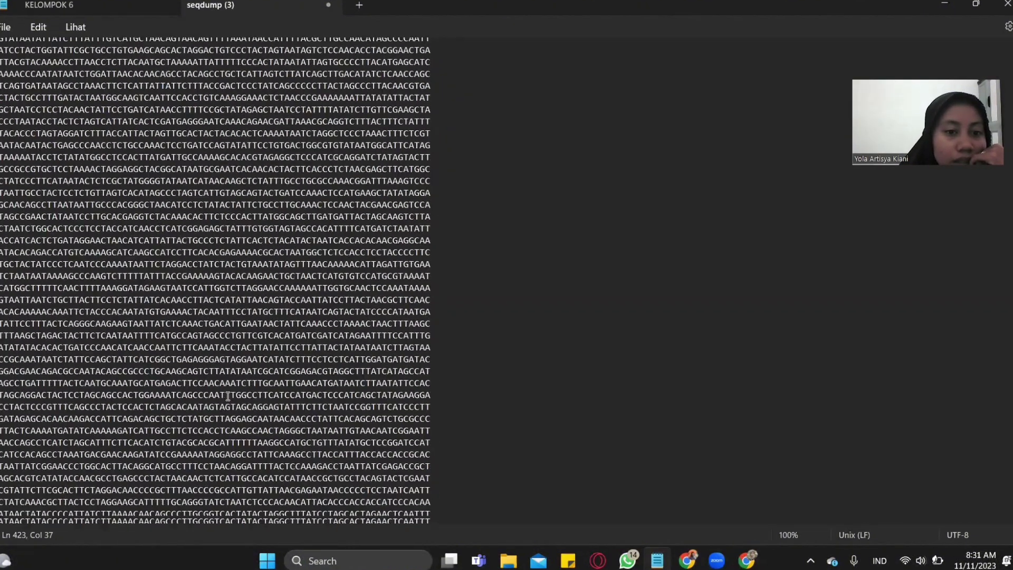
text(2)
Step: Delete the accession number from the fourth sequence's header, the one listing the ATP6 to ND5 genes, keeping the leading > sign
scroll(260, 140, down, 15)
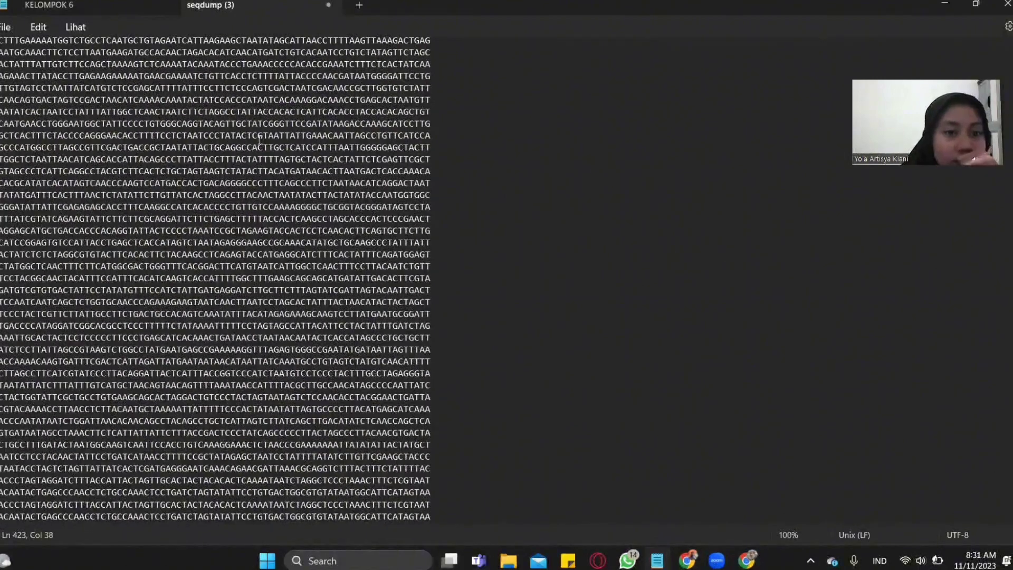
click(62, 237)
key(BackSpace)
key(BackSpace)
key(BackSpace)
key(BackSpace)
key(BackSpace)
key(BackSpace)
key(BackSpace)
key(BackSpace)
key(BackSpace)
key(BackSpace)
key(BackSpace)
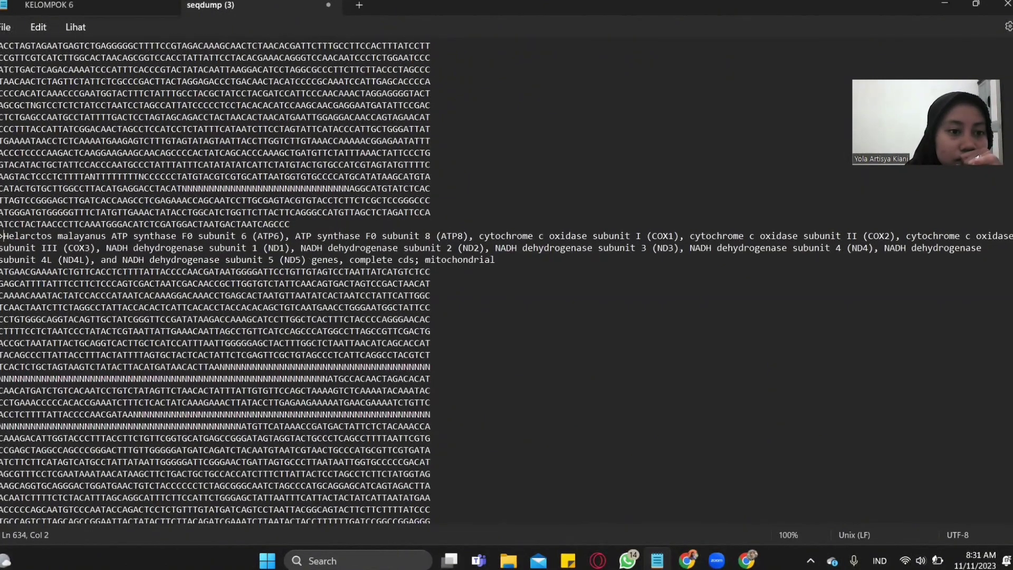
Step: Remove the gene list and the mitochondrial suffix from the fourth header so it reads >Helarctos_malayanus_complete_cds_2
drag(112, 236, 350, 260)
key(BackSpace)
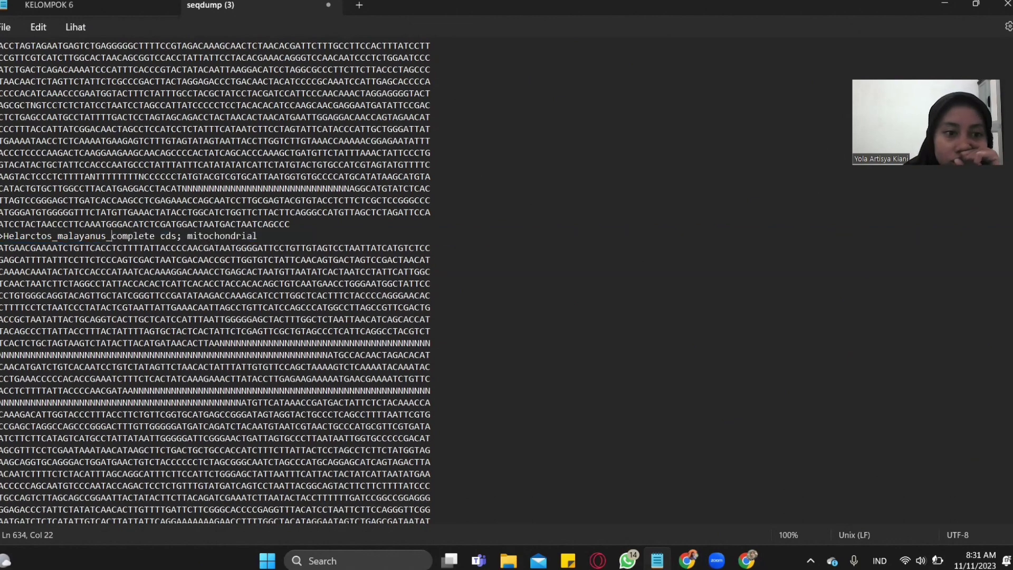
drag(277, 237, 177, 238)
text(_2)
click(155, 236)
key(Delete)
text(_)
Step: Trim the trailing text from the fifth sequence header so it reads >Ursus_americanus_complete_genome
scroll(306, 278, down, 15)
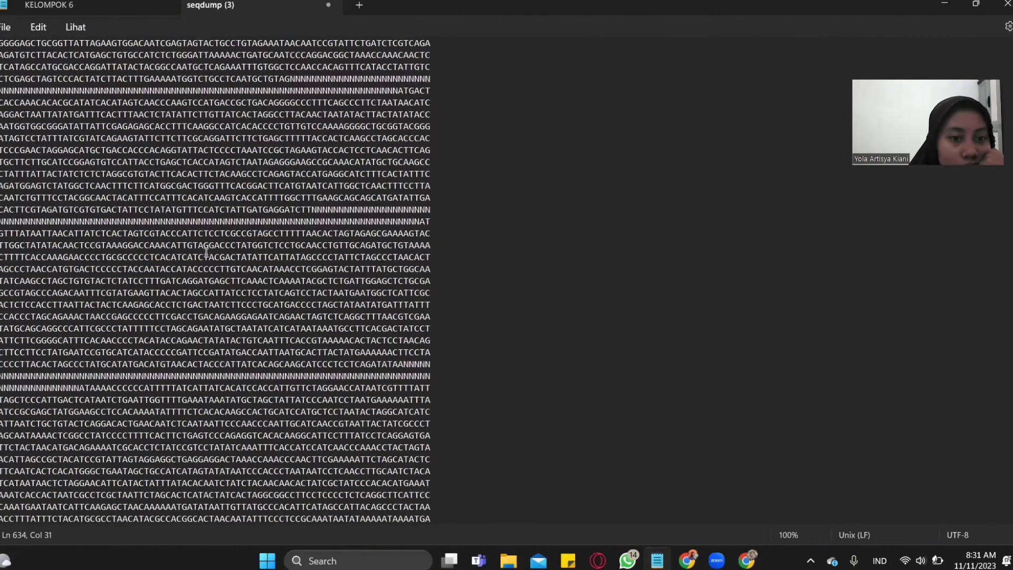
scroll(307, 278, down, 10)
drag(360, 307, 154, 308)
key(Delete)
click(206, 307)
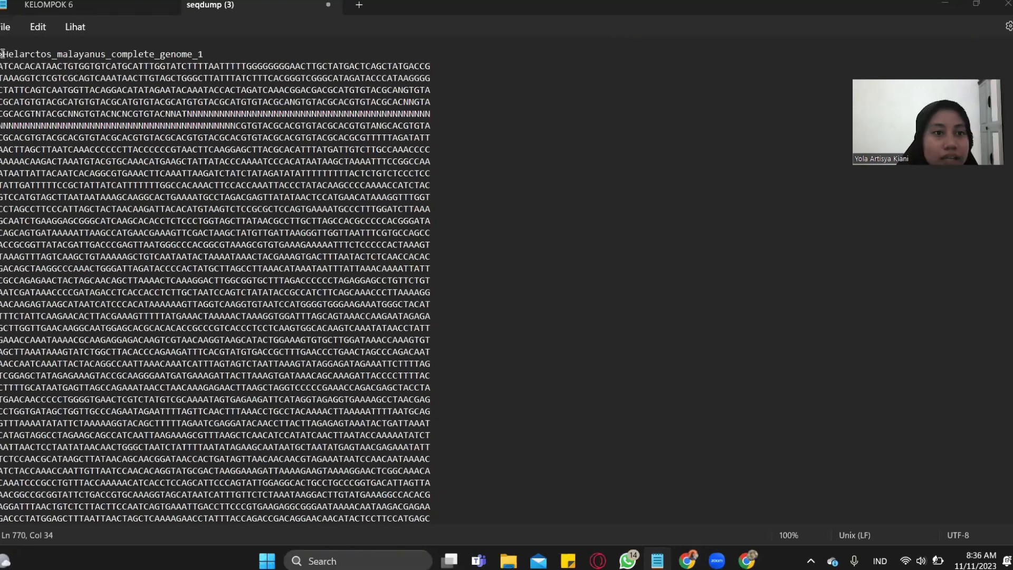
scroll(287, 152, down, 2)
scroll(291, 157, up, 2)
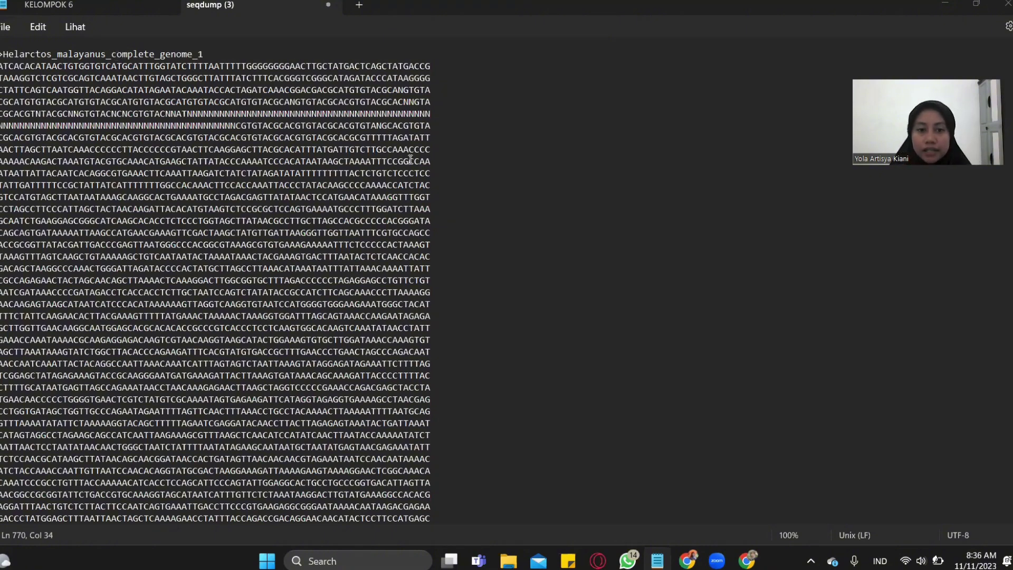
scroll(459, 266, down, 5)
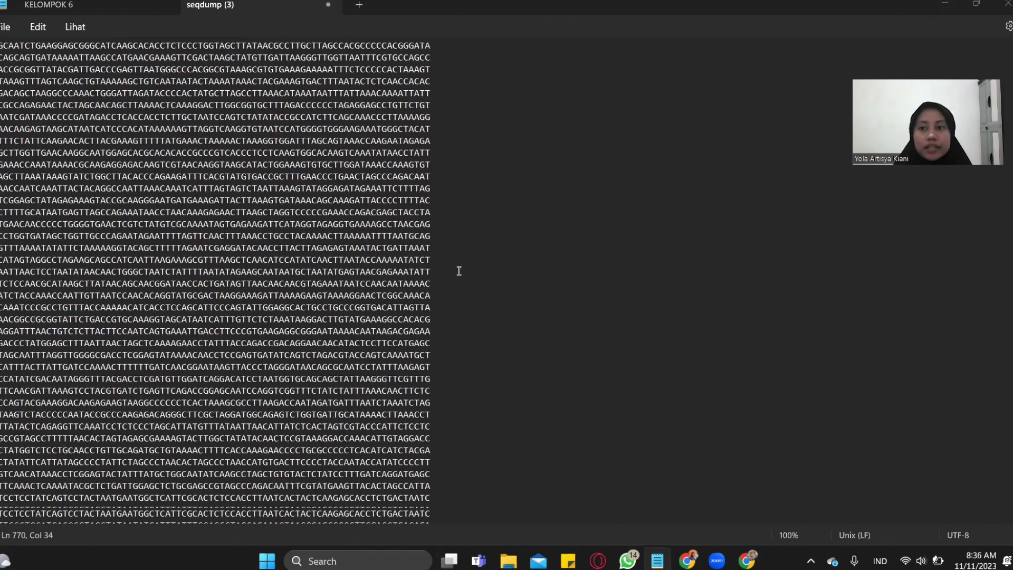
scroll(459, 266, up, 5)
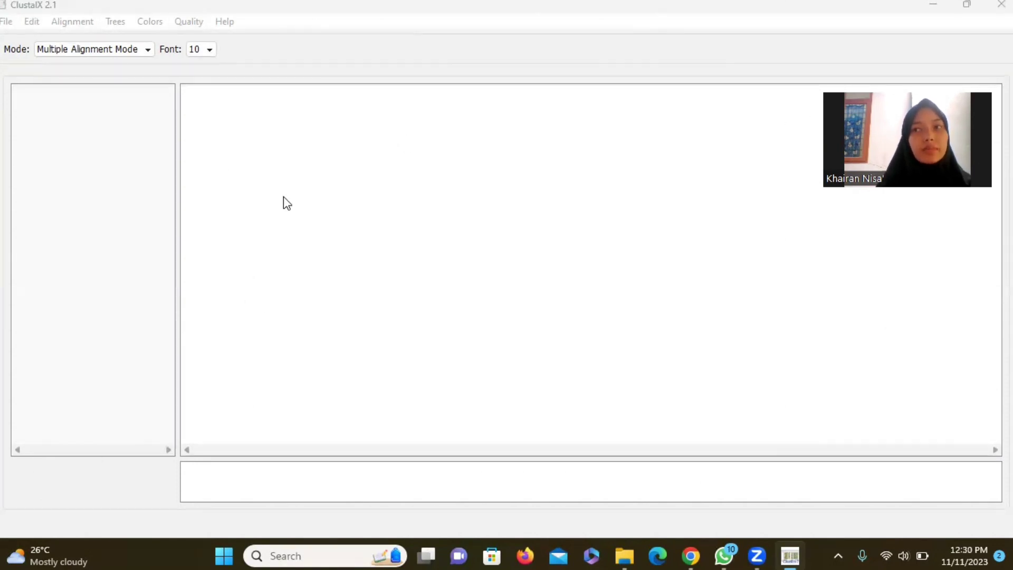
Step: Switch to ClustalX and load the sequence file seqdump terbaru.txt from the Downloads folder
click(14, 23)
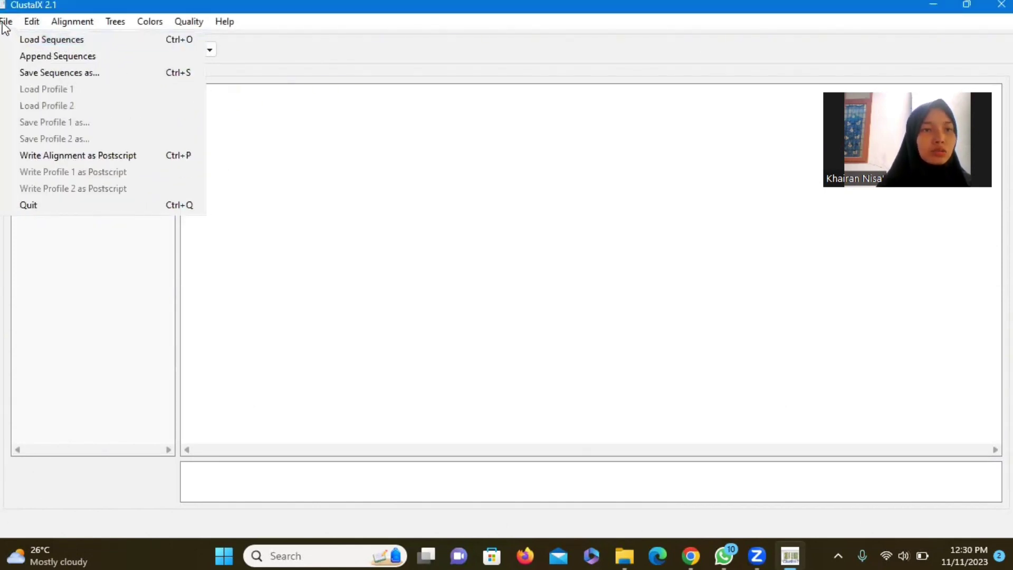
click(26, 41)
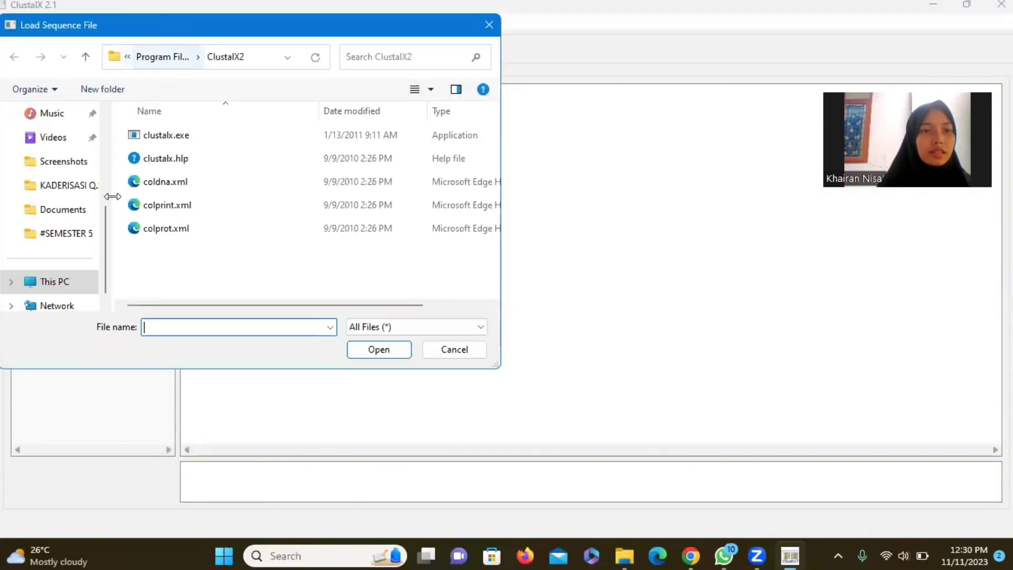
click(109, 175)
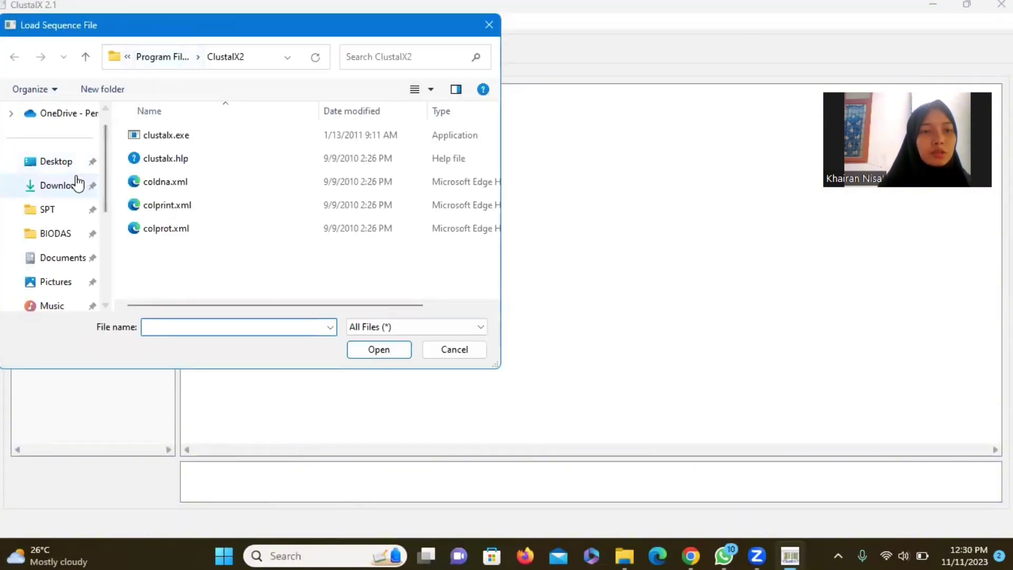
click(78, 184)
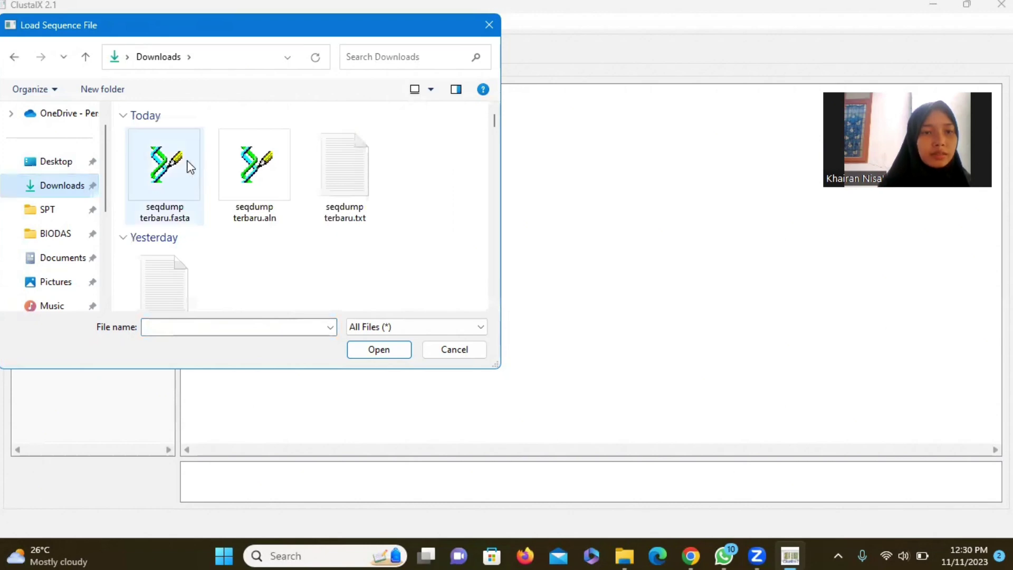
double_click(354, 178)
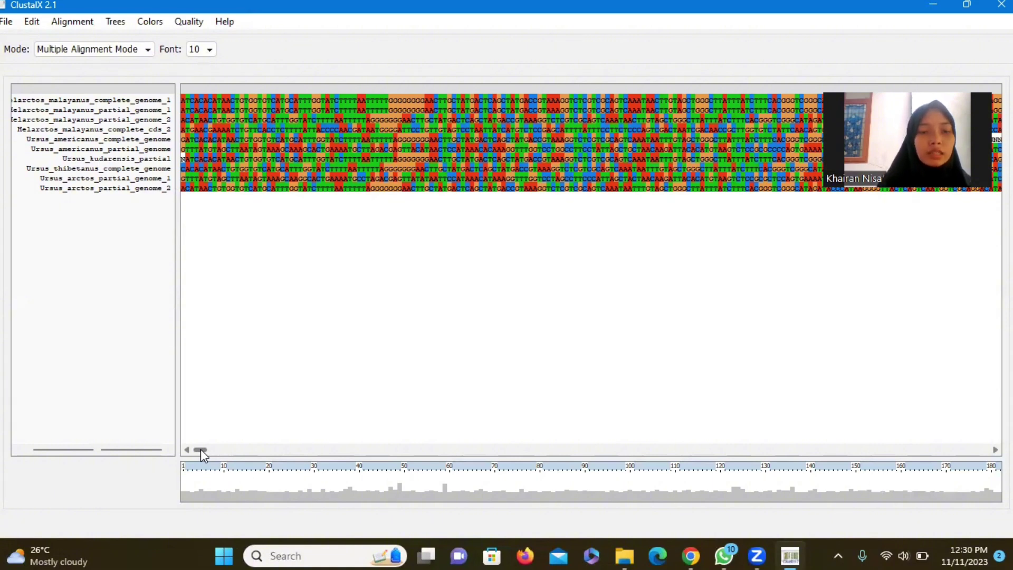
Step: Run a complete alignment of the loaded sequences, writing seqdump terbaru.dnd and seqdump terbaru.aln to the Downloads folder
drag(203, 447, 288, 448)
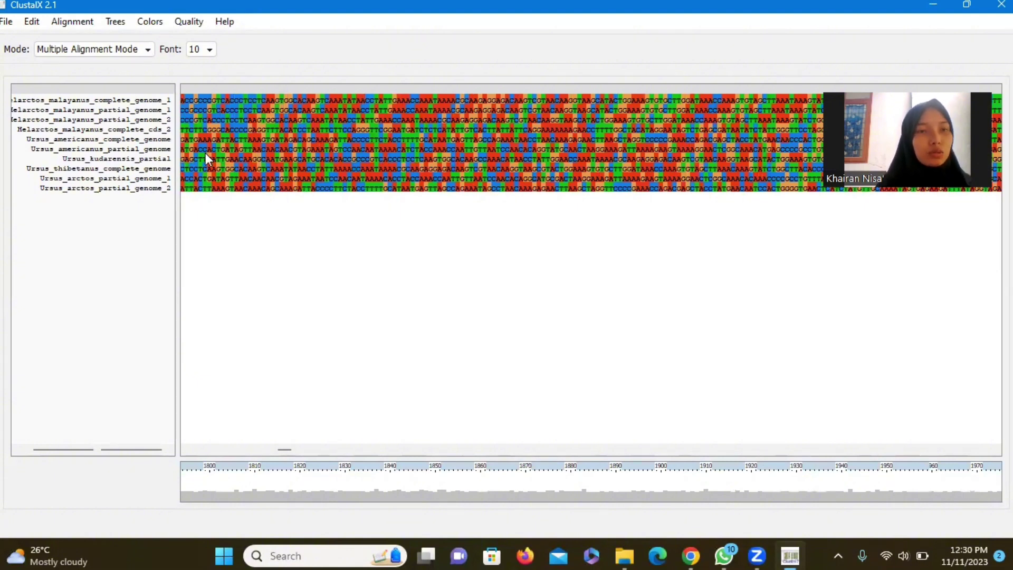
click(81, 23)
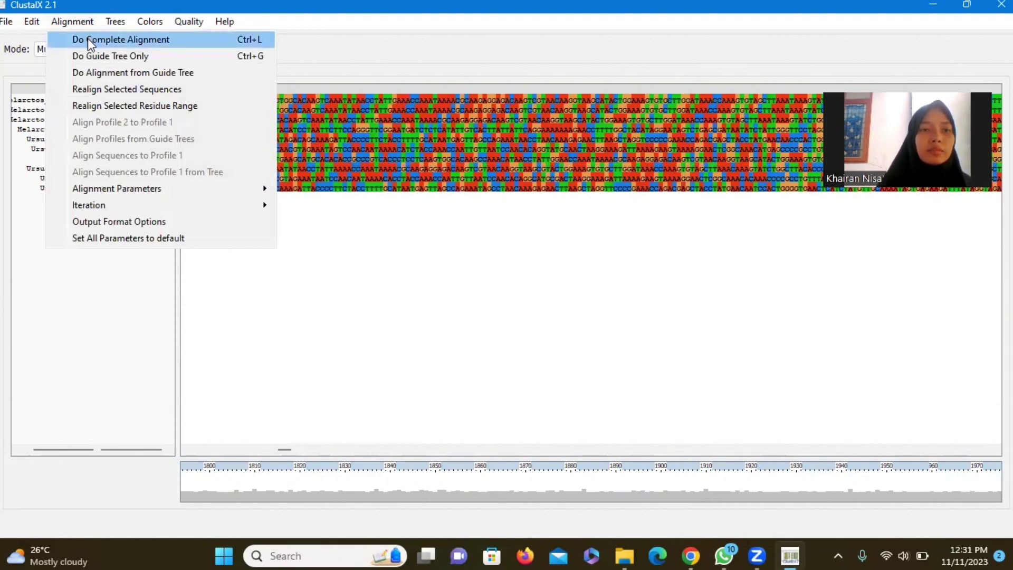
click(87, 38)
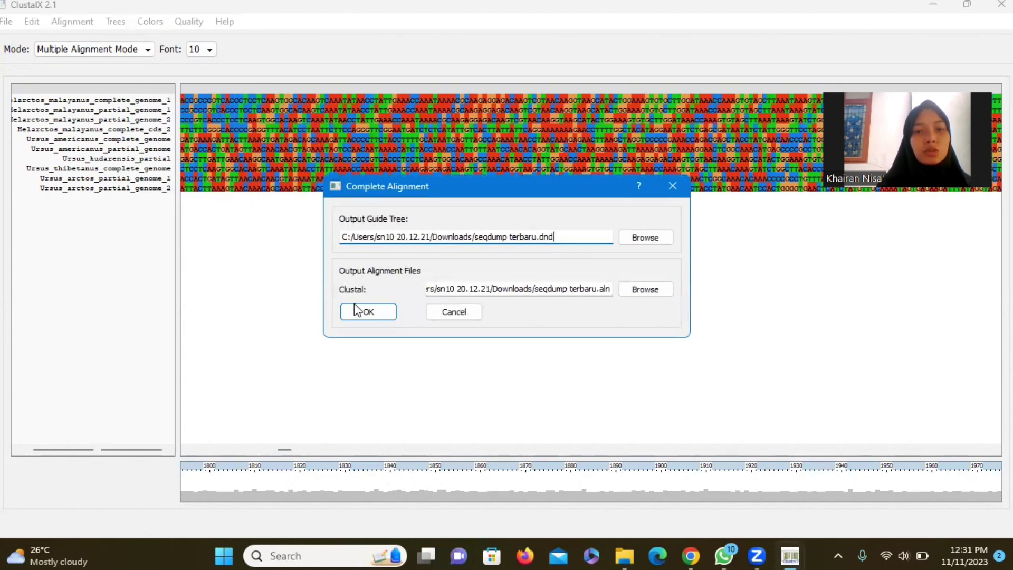
click(356, 311)
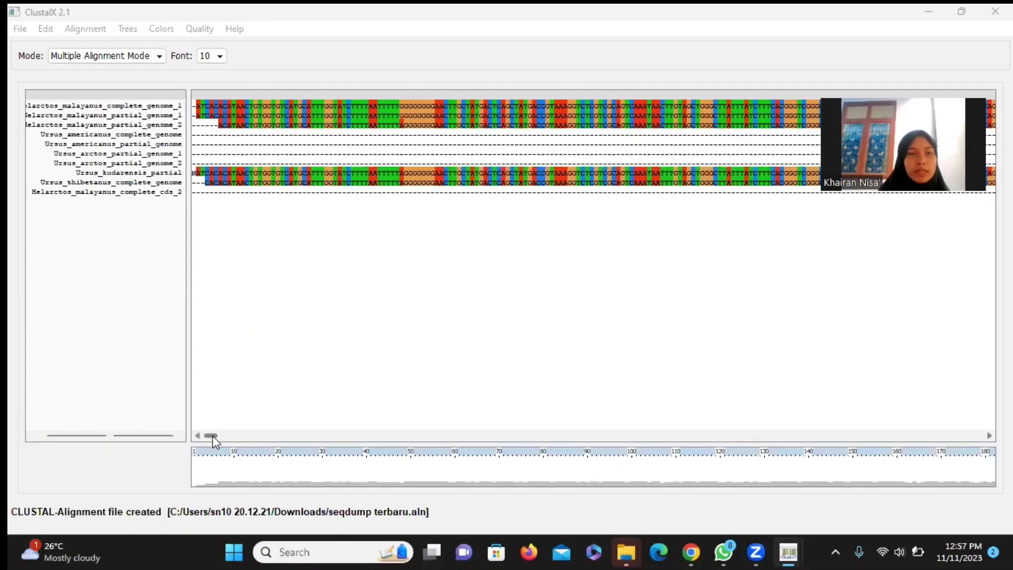
Step: Save the aligned sequences as seqdump terbaru in the Downloads folder, in FASTA format as well as CLUSTAL format
mouse_move(214, 441)
mouse_down()
mouse_move(533, 448)
mouse_move(405, 430)
mouse_move(210, 432)
mouse_up()
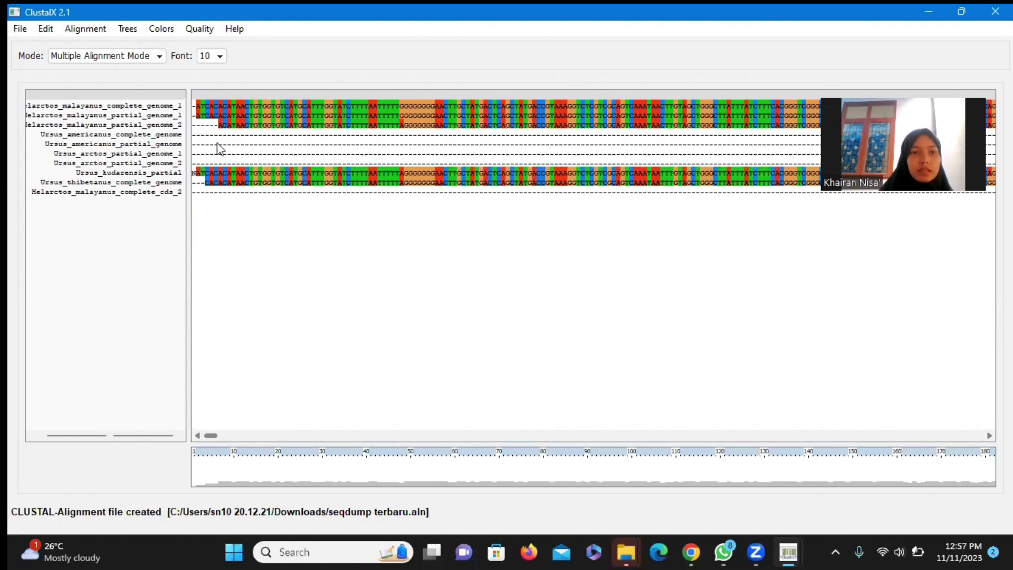
drag(211, 435, 467, 393)
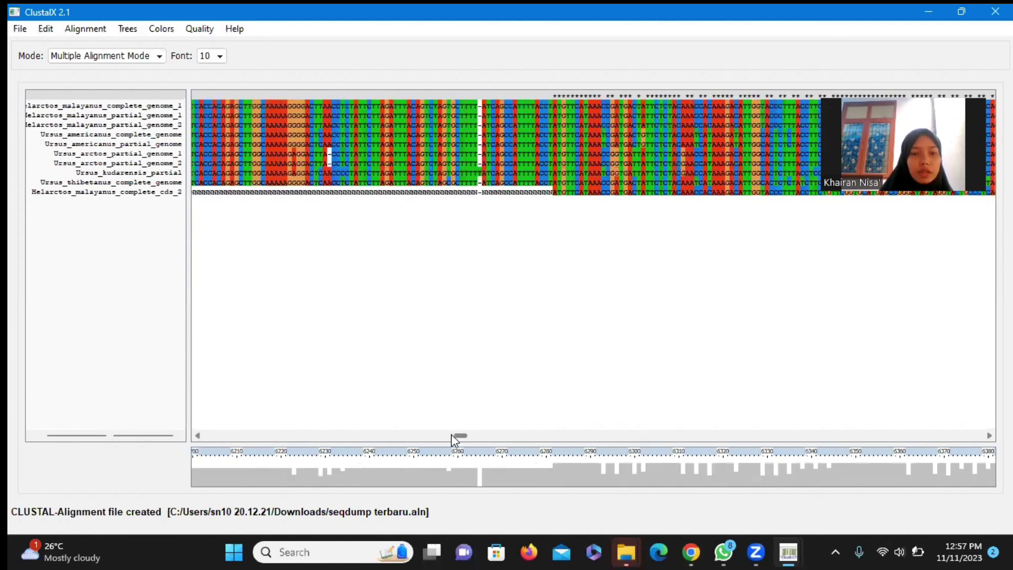
drag(451, 435, 200, 439)
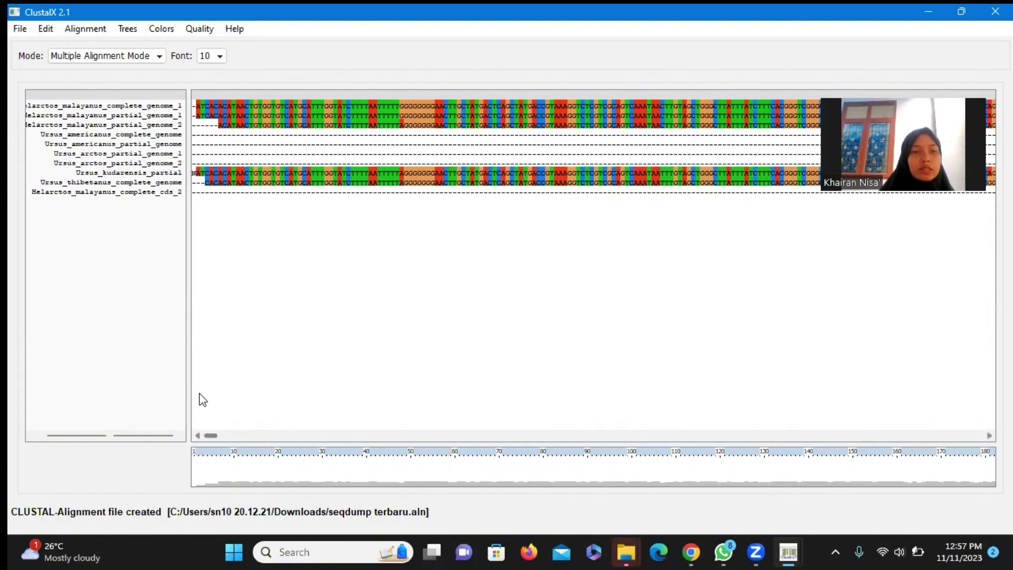
click(19, 28)
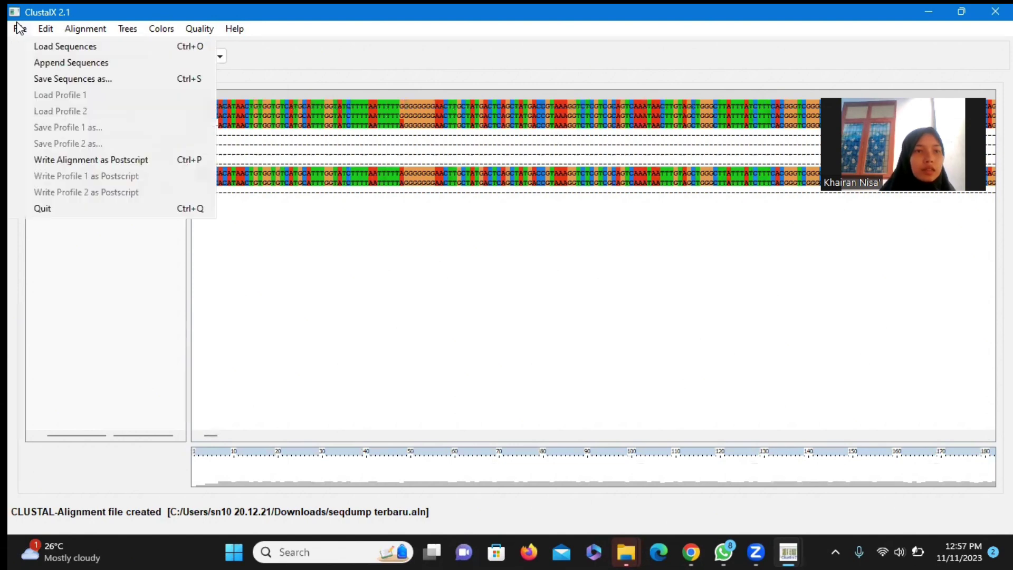
click(119, 78)
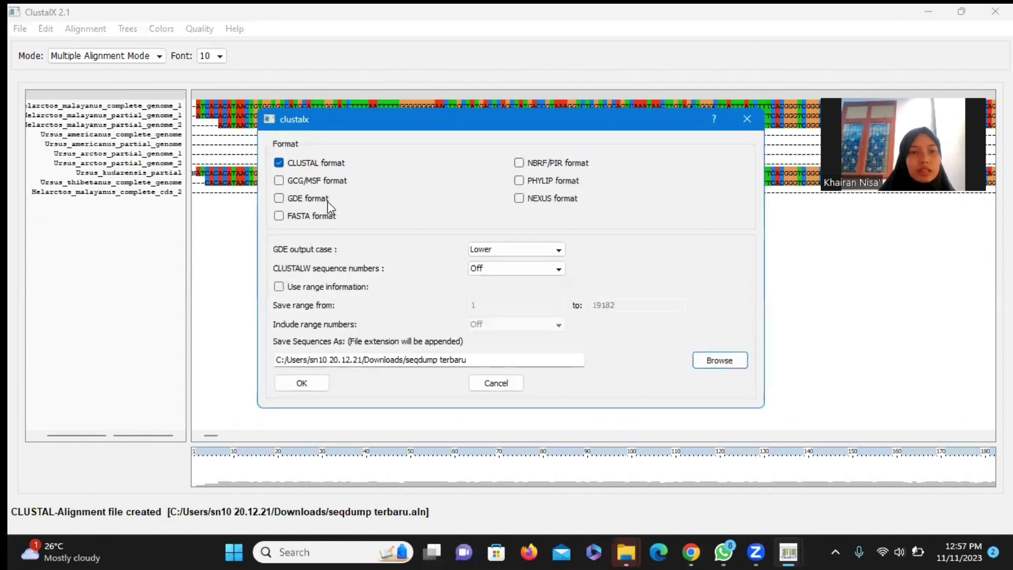
click(324, 223)
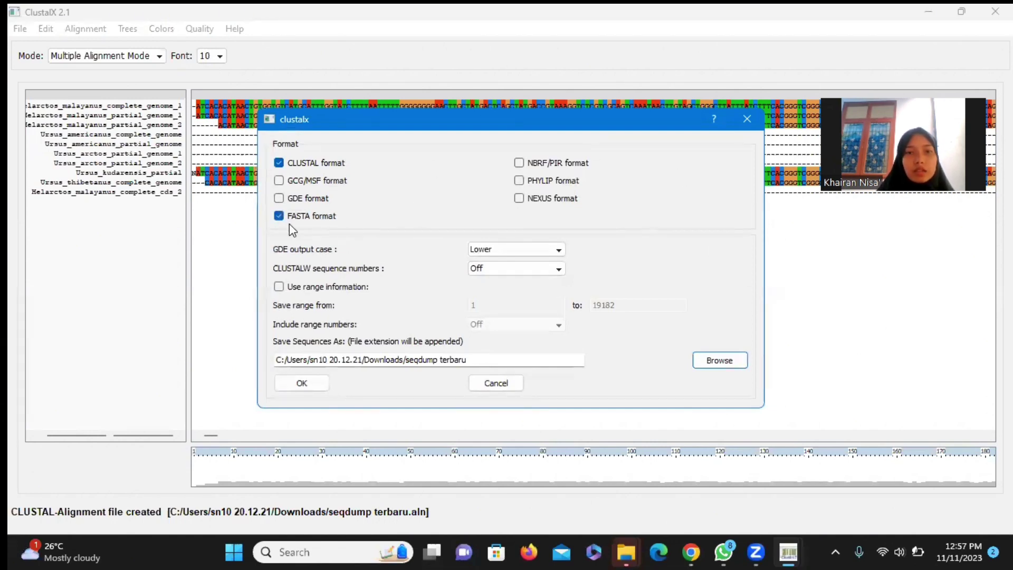
click(295, 383)
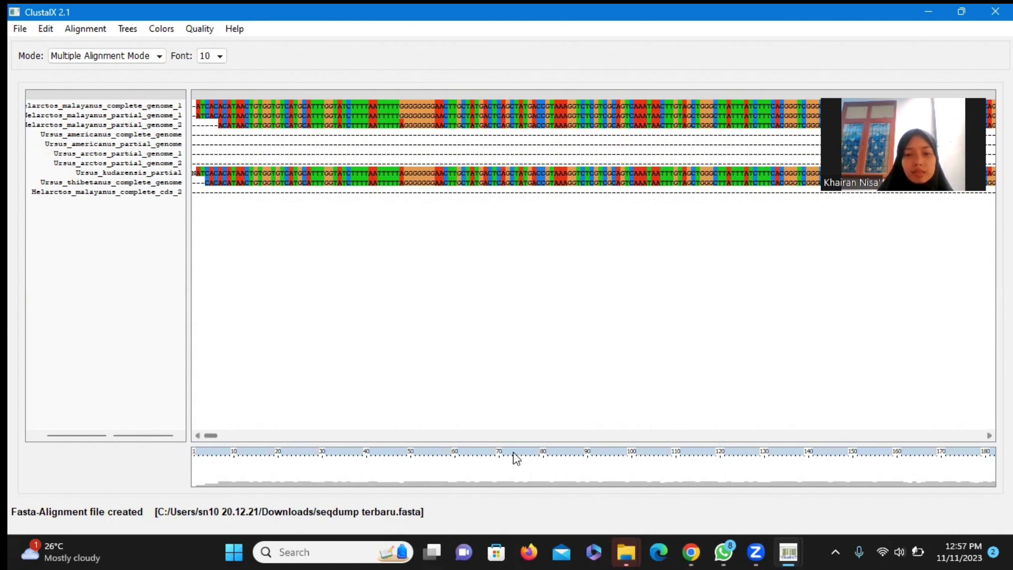
Step: Switch to the Downloads folder in File Explorer to check the alignment output files, and return to the ClustalX alignment window
mouse_move(625, 552)
click(589, 474)
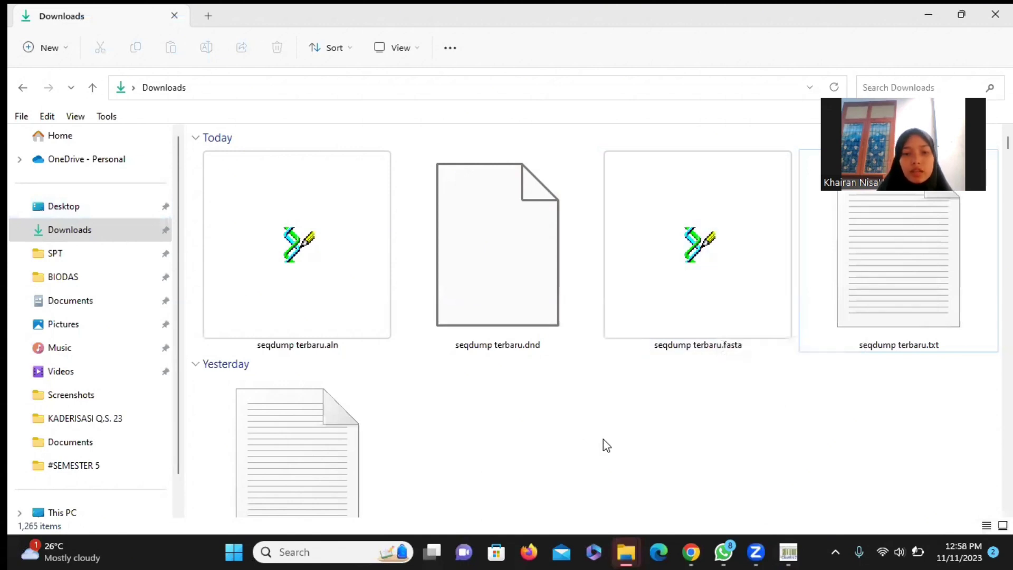
mouse_move(722, 552)
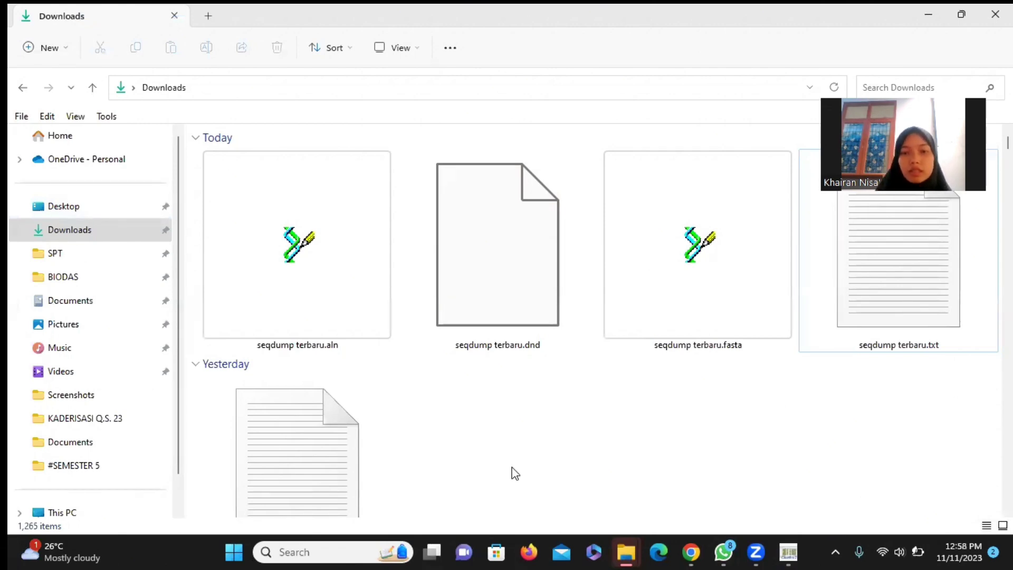
mouse_move(788, 552)
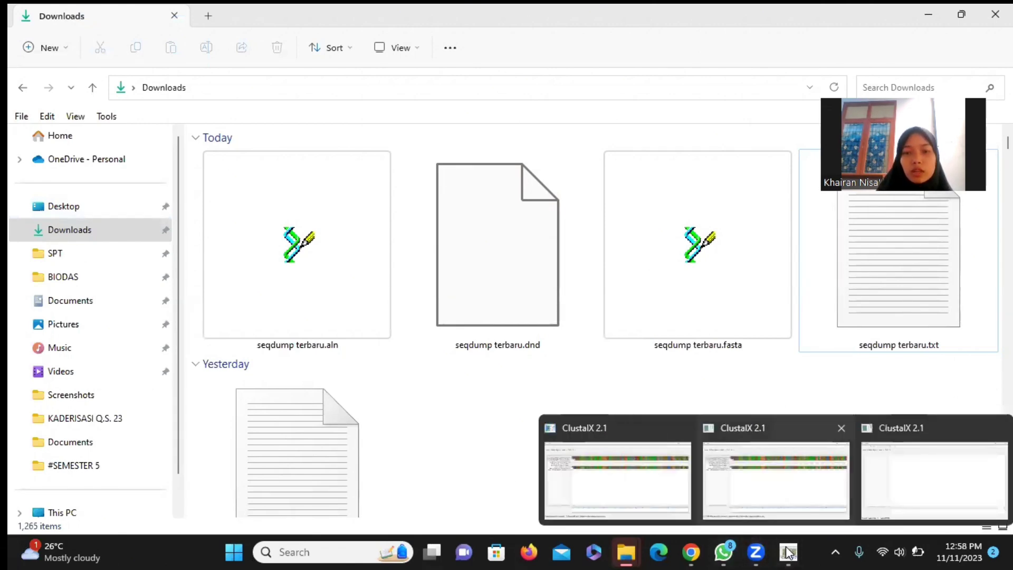
click(637, 475)
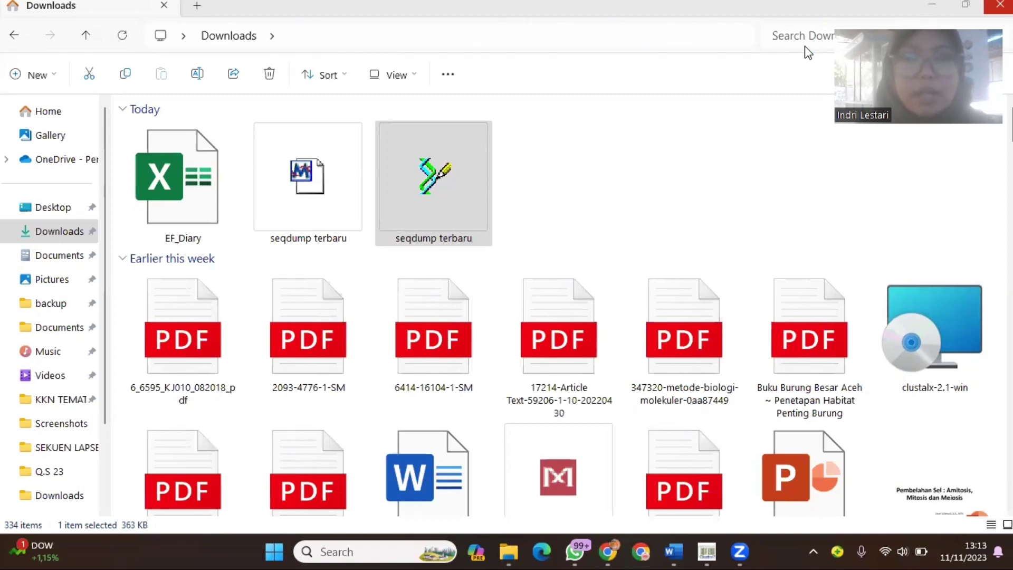
Step: Open the seqdump terbaru.aln alignment from the Downloads folder in BioEdit and maximize the editor window
click(471, 182)
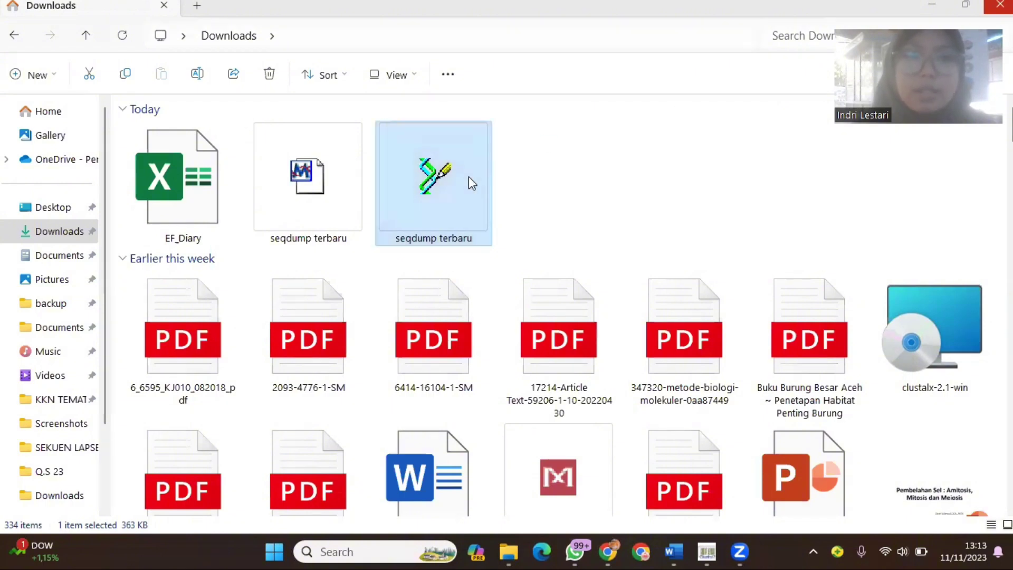
double_click(469, 178)
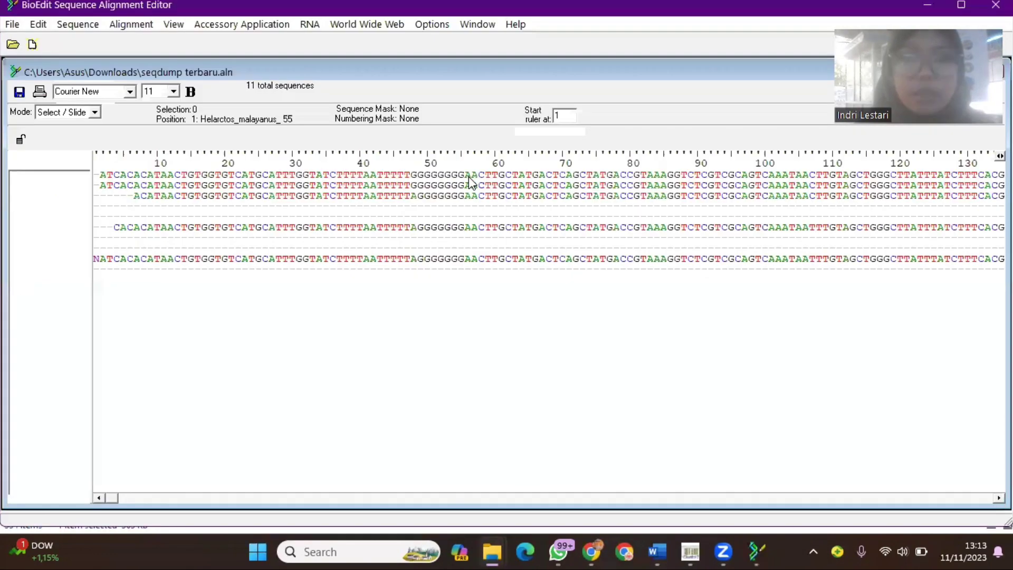
click(962, 5)
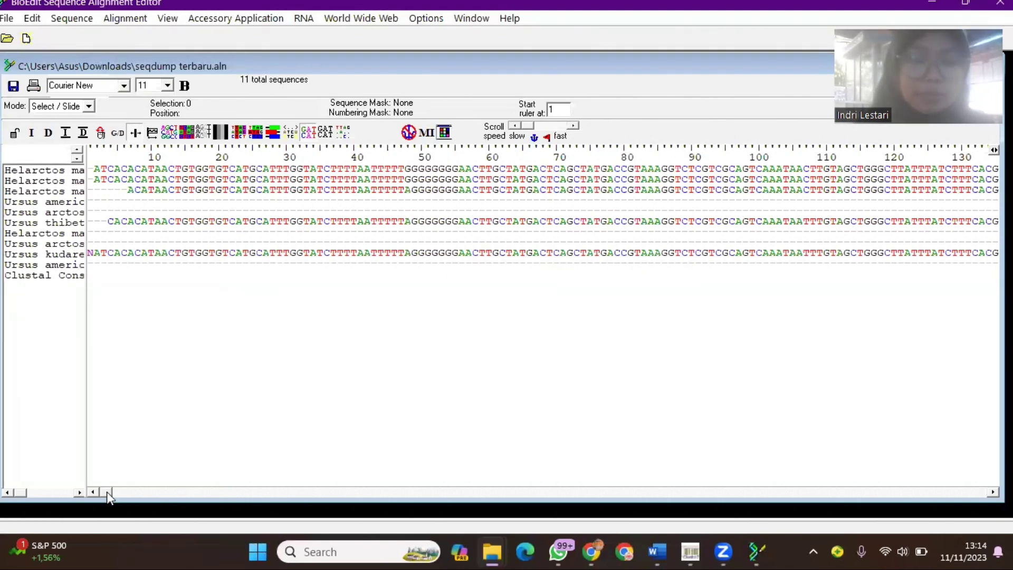
Step: Look through the alignment from start to end and set the alignment window's editing mode to Edit
click(139, 492)
drag(147, 493, 987, 496)
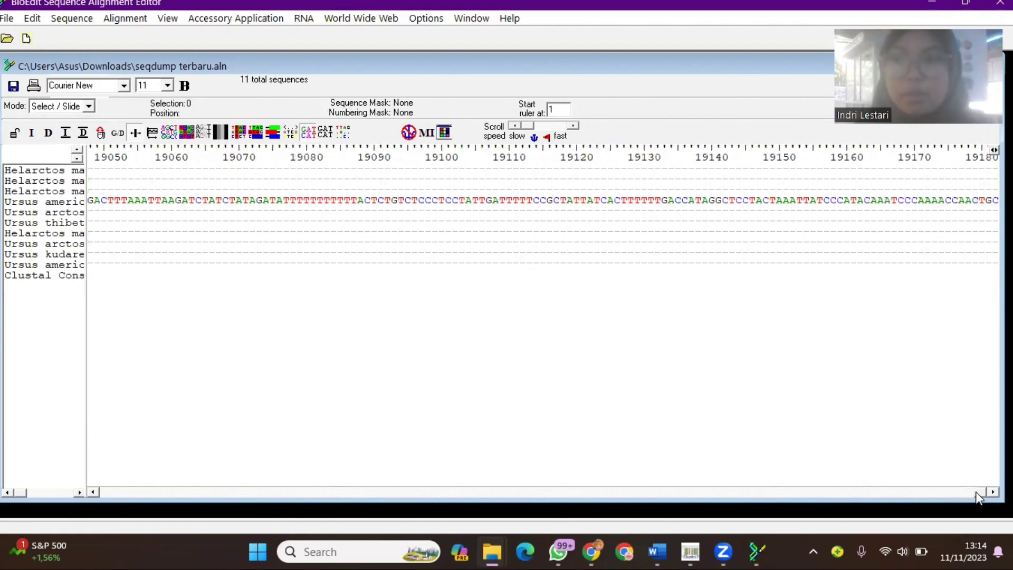
drag(983, 496, 82, 499)
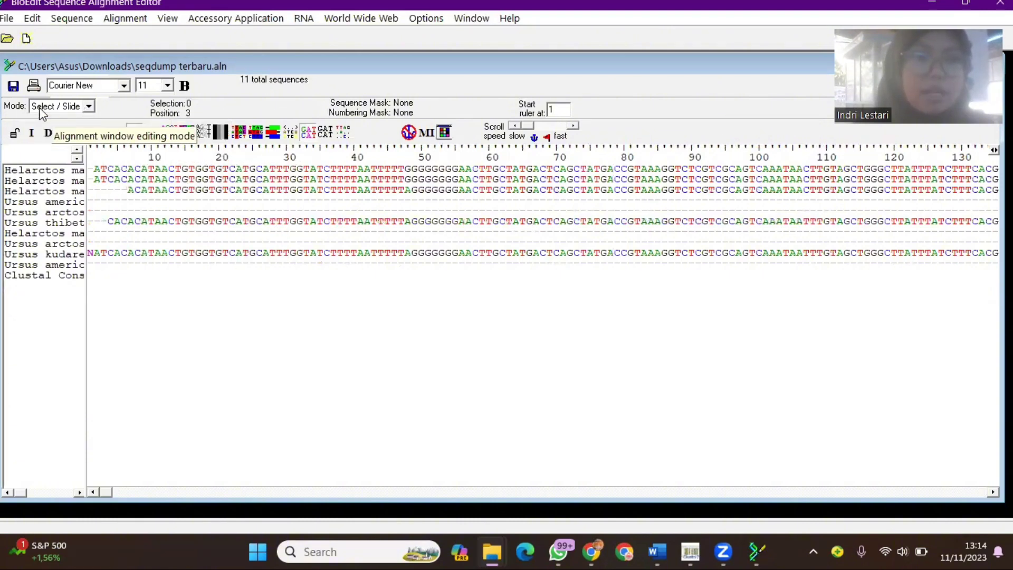
click(88, 107)
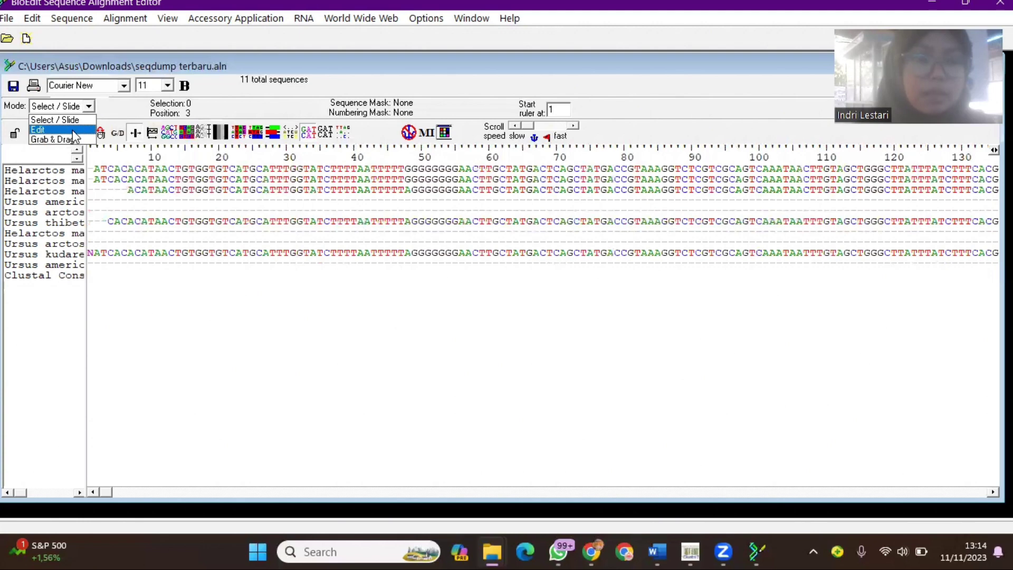
click(38, 130)
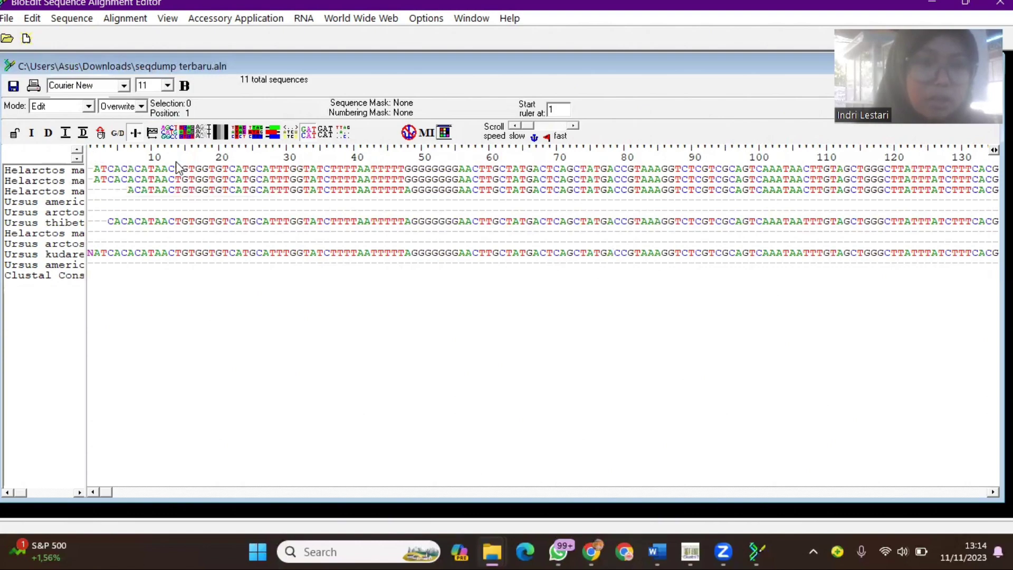
Step: Delete alignment columns 1 to 5105 in all sequences, ahead of where the shortest Helarctos malayanus sequence begins
drag(129, 495, 341, 493)
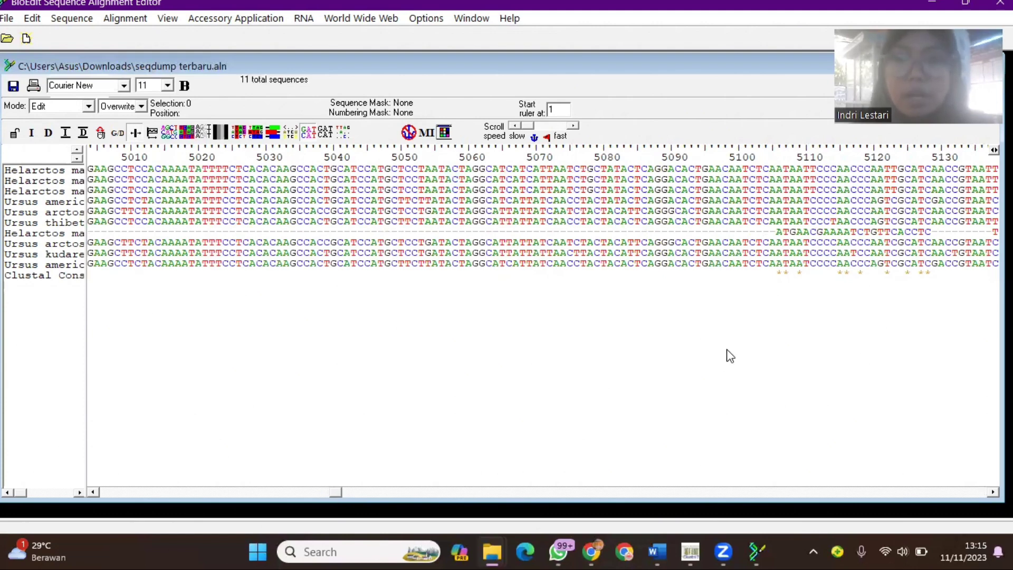
click(767, 151)
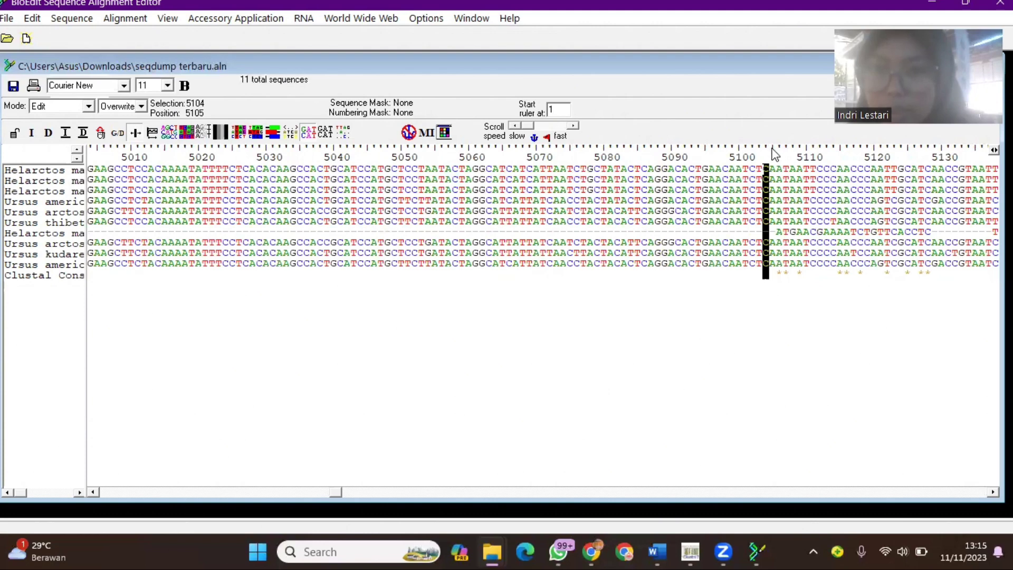
click(775, 153)
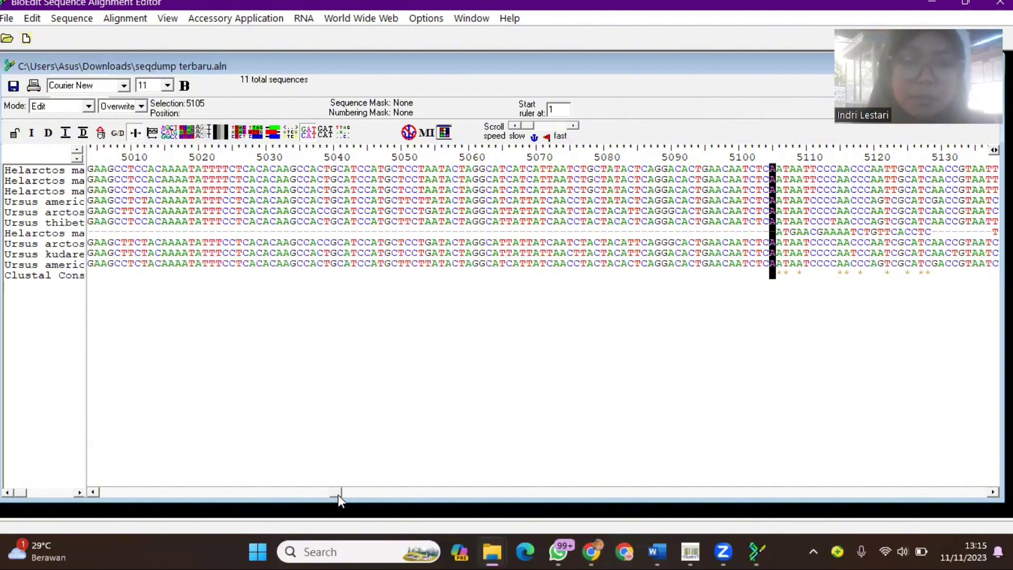
drag(335, 492, 90, 496)
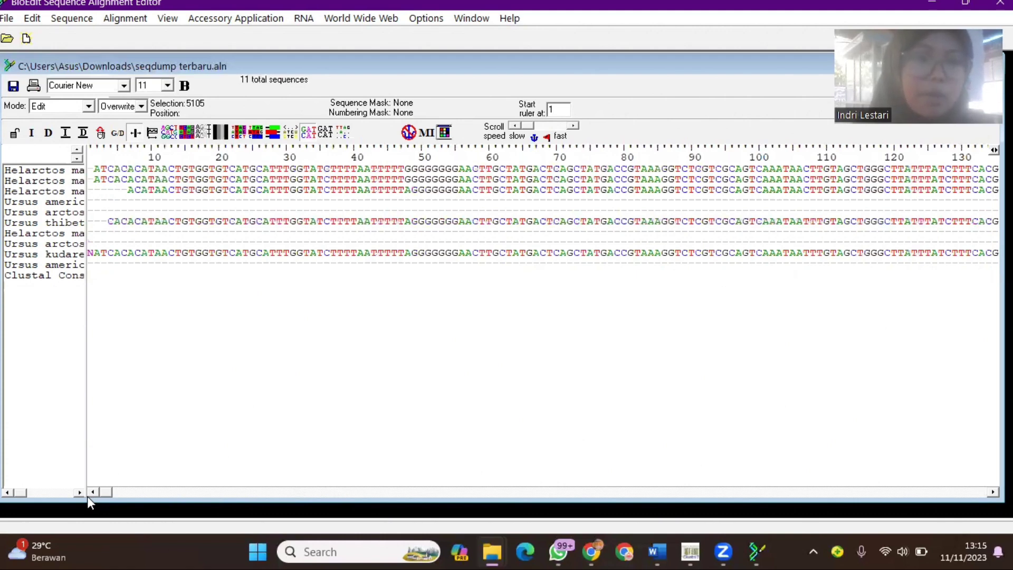
click(88, 148)
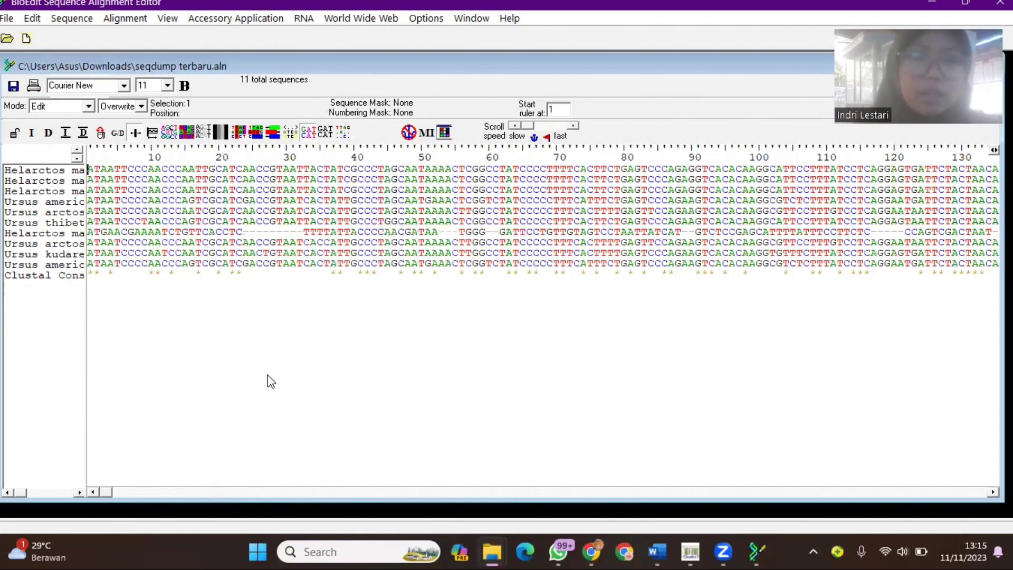
Step: Delete the alignment columns from 10882 to near the end, beyond where the shortest Helarctos malayanus sequence stops
drag(226, 493, 901, 515)
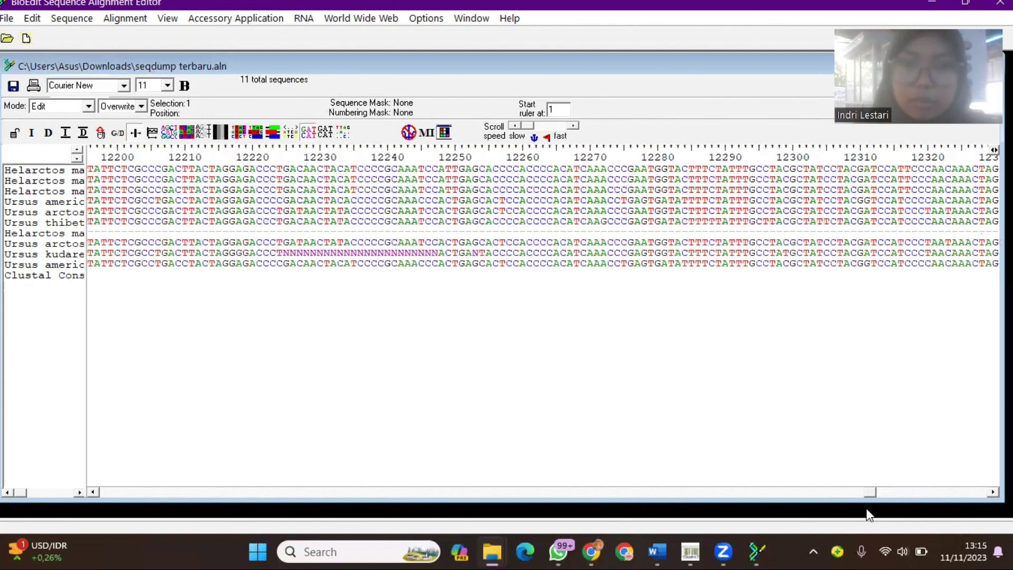
drag(853, 516, 776, 514)
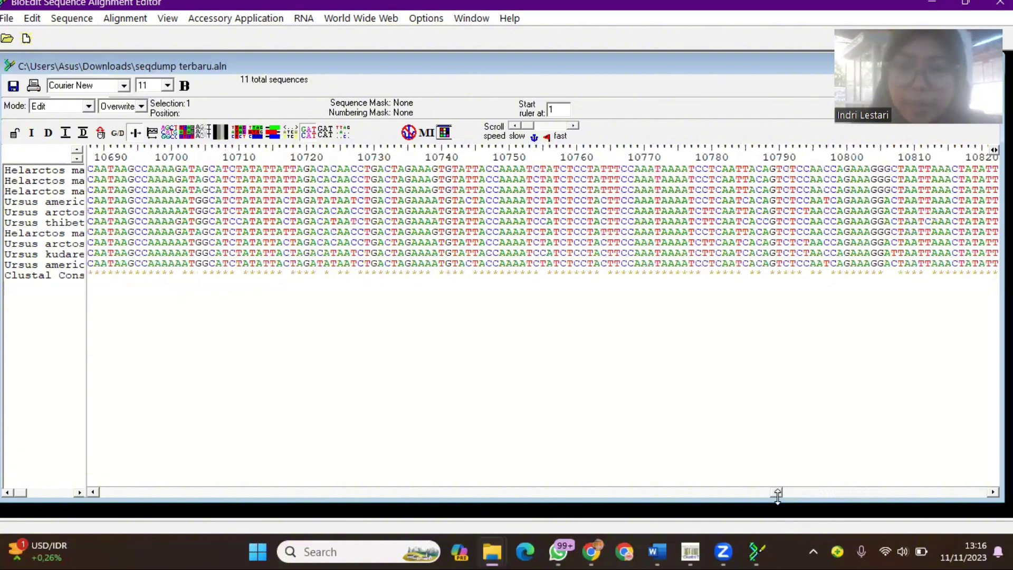
drag(777, 494, 787, 493)
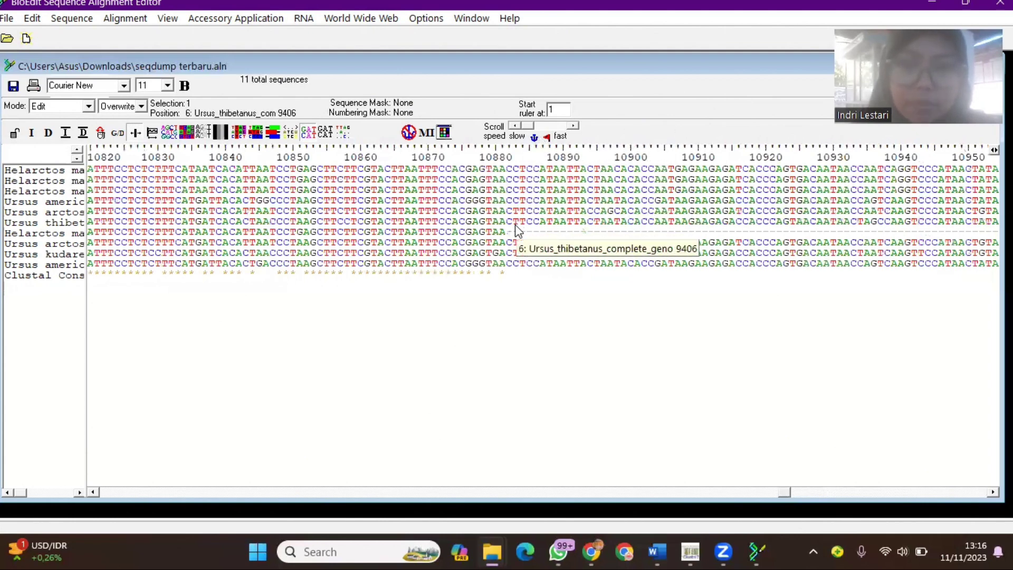
click(511, 154)
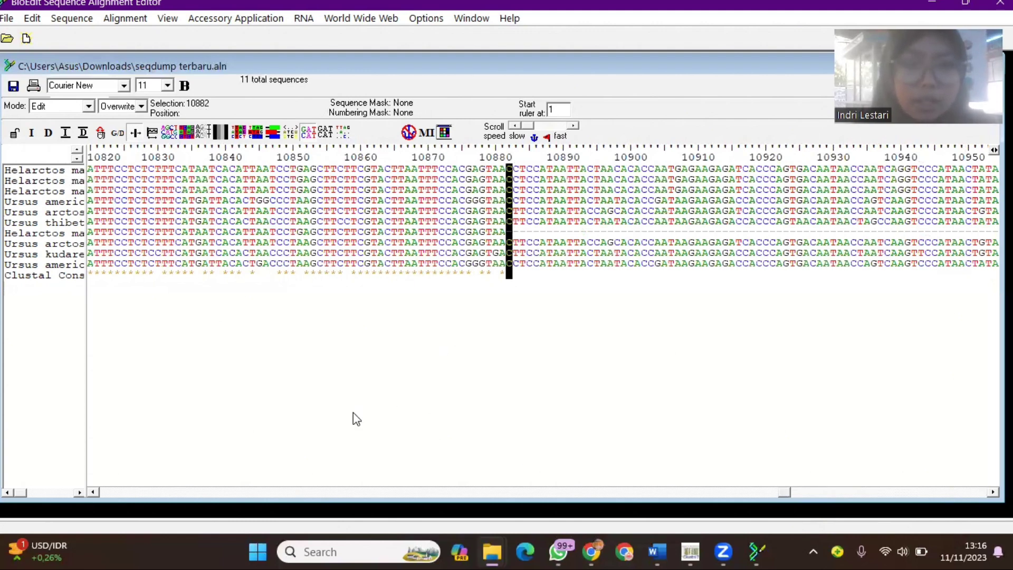
drag(787, 496, 990, 495)
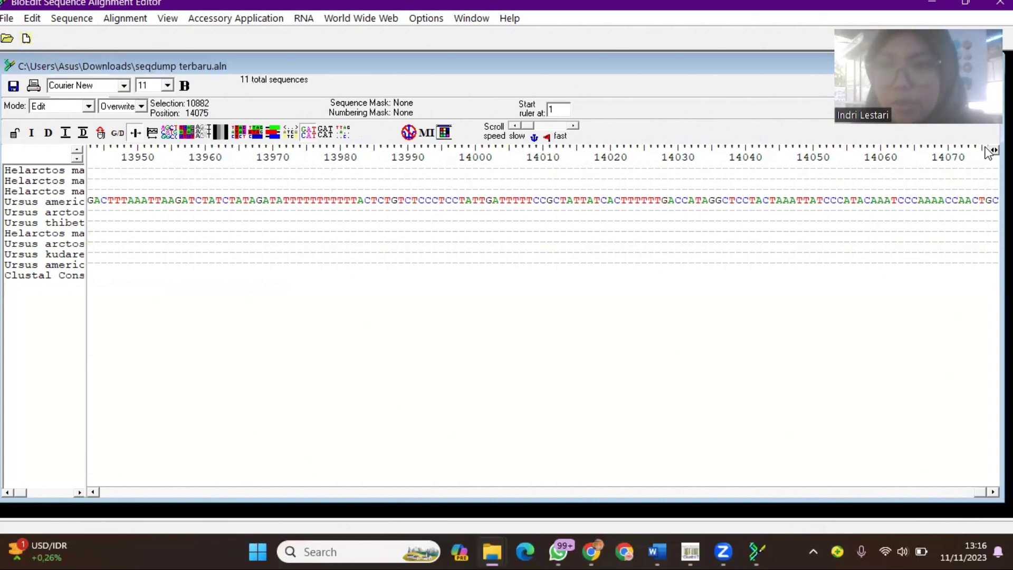
key(ctrl+a)
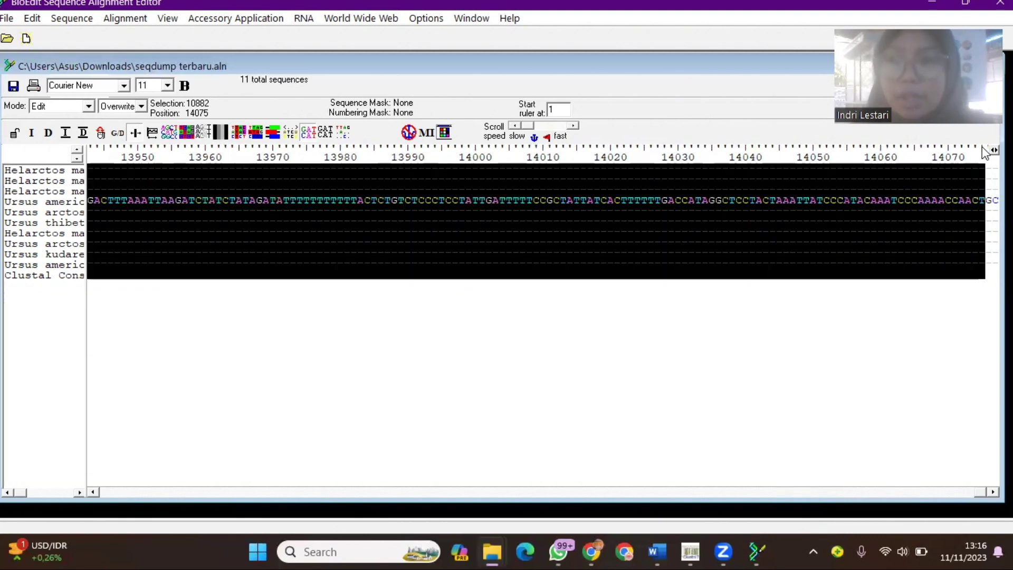
click(935, 243)
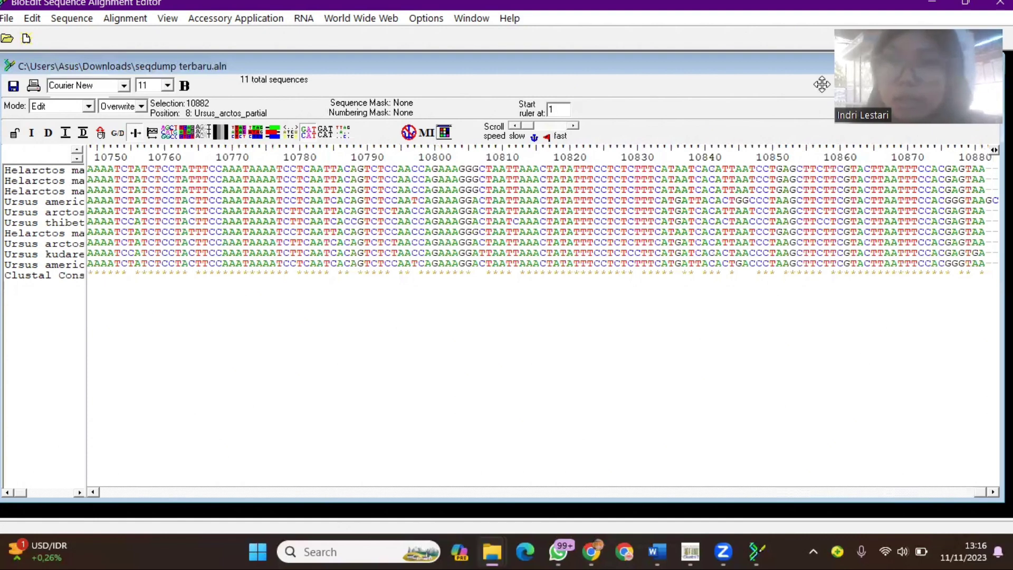
Step: Remove the leftover gapped columns at the very end of the trimmed alignment
click(986, 169)
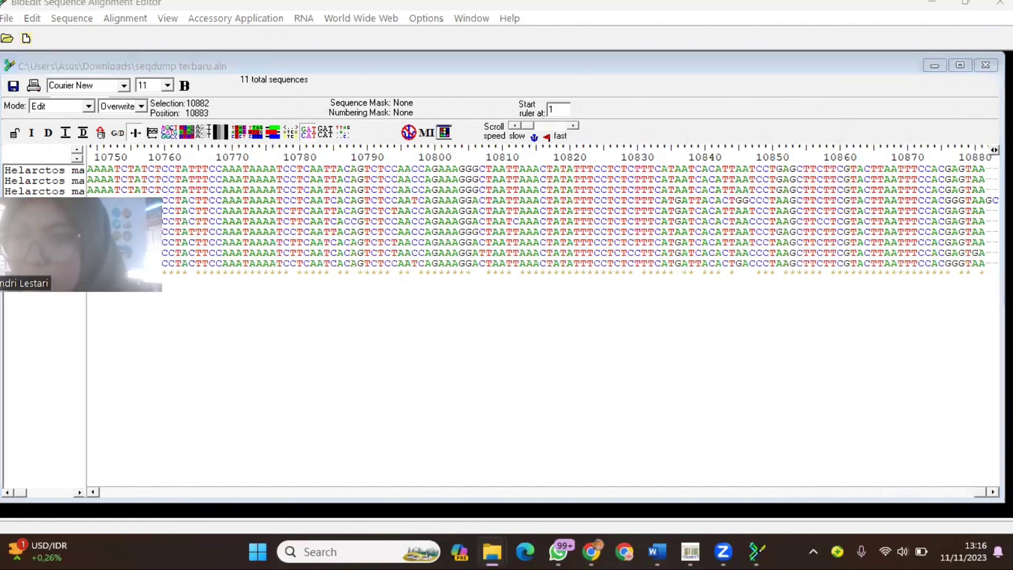
click(993, 164)
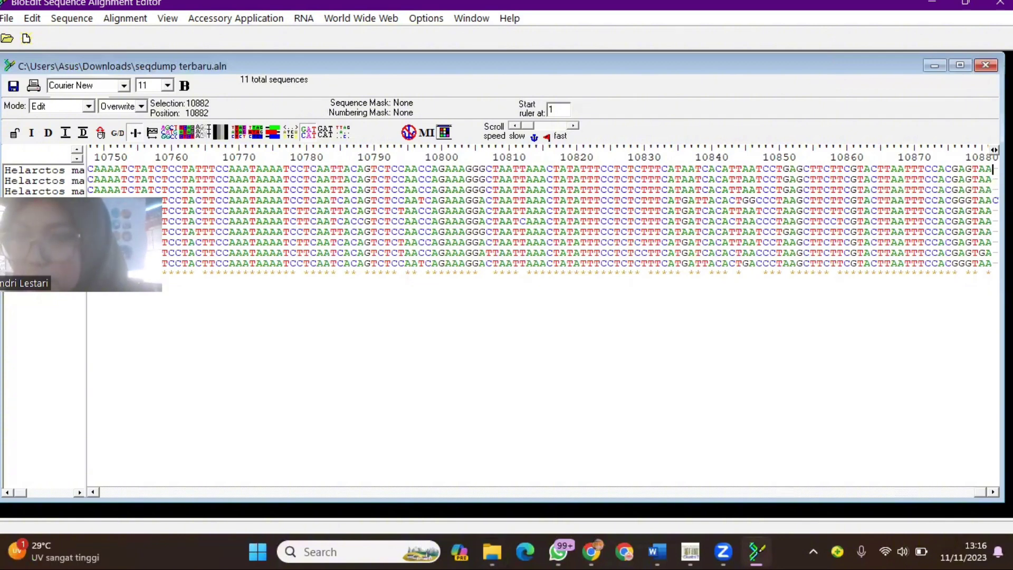
click(997, 168)
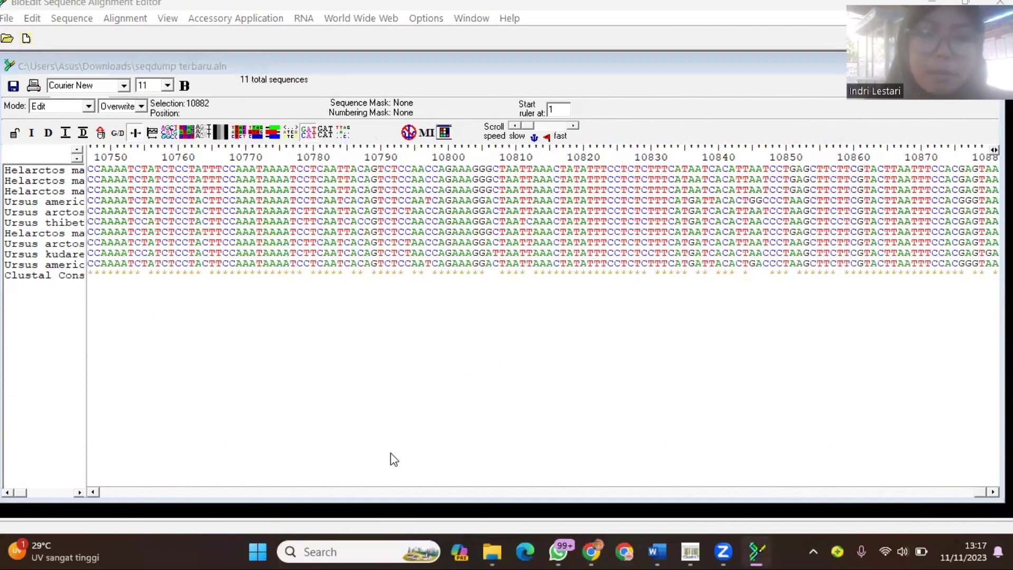
Step: Widen the sequence title area to show the full names and delete the Clustal Consensus sequence from the alignment
drag(983, 494, 794, 501)
drag(705, 518, 67, 520)
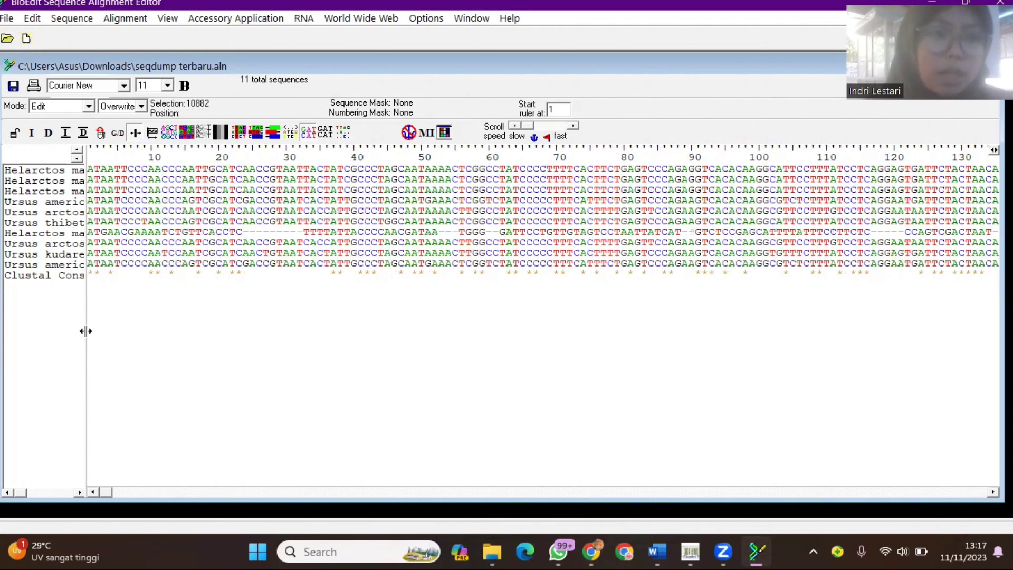
drag(86, 330, 192, 335)
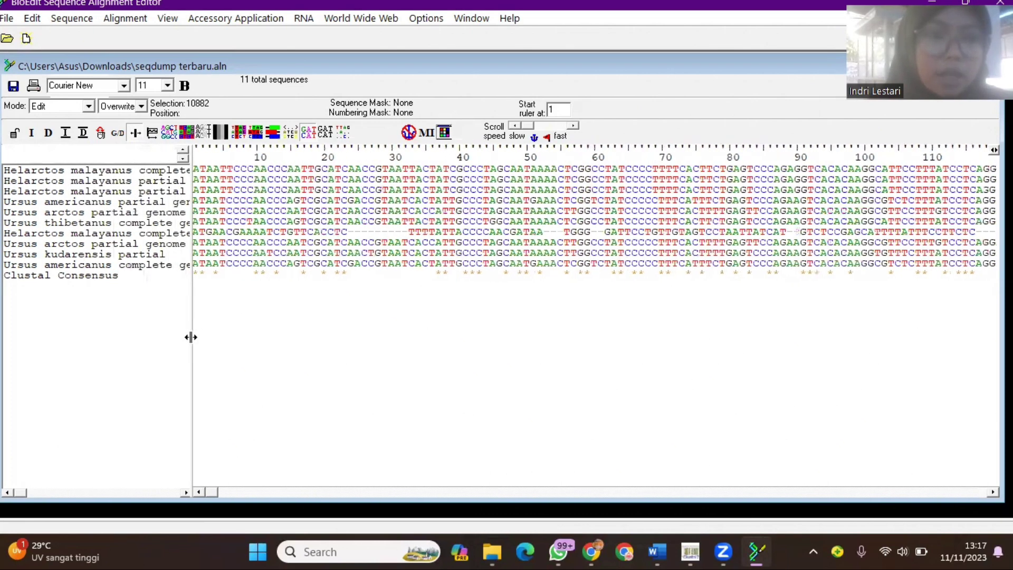
click(109, 279)
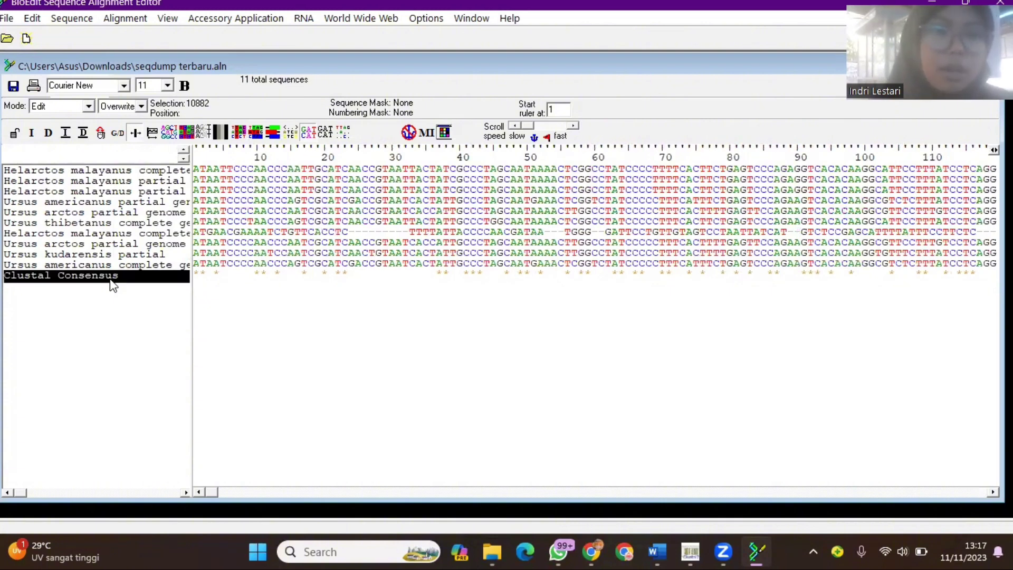
right_click(113, 285)
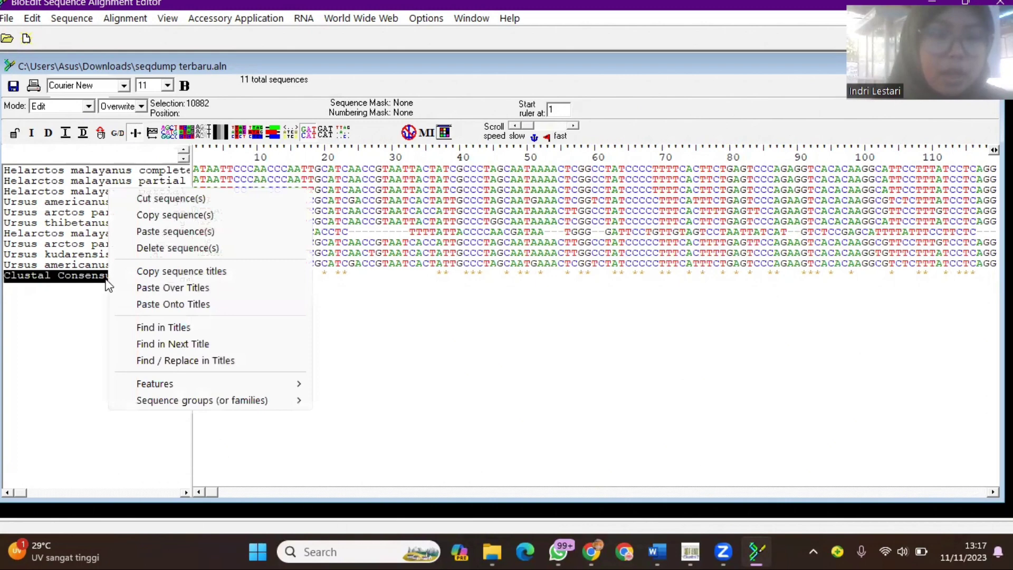
click(210, 248)
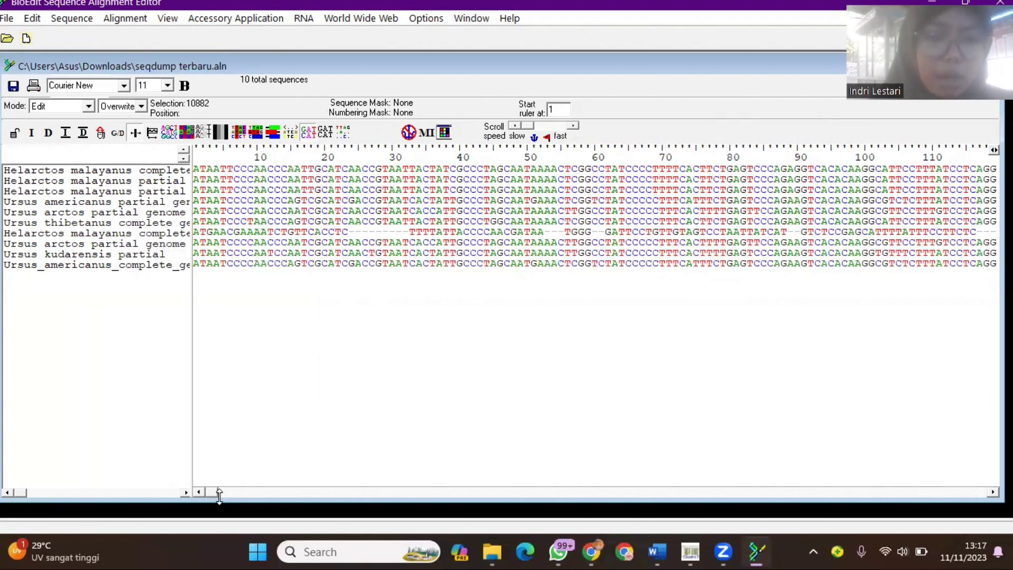
Step: Delete gapped columns 24 to 31 from all sequences, plus the remaining gapped column at position 24
drag(212, 493, 198, 493)
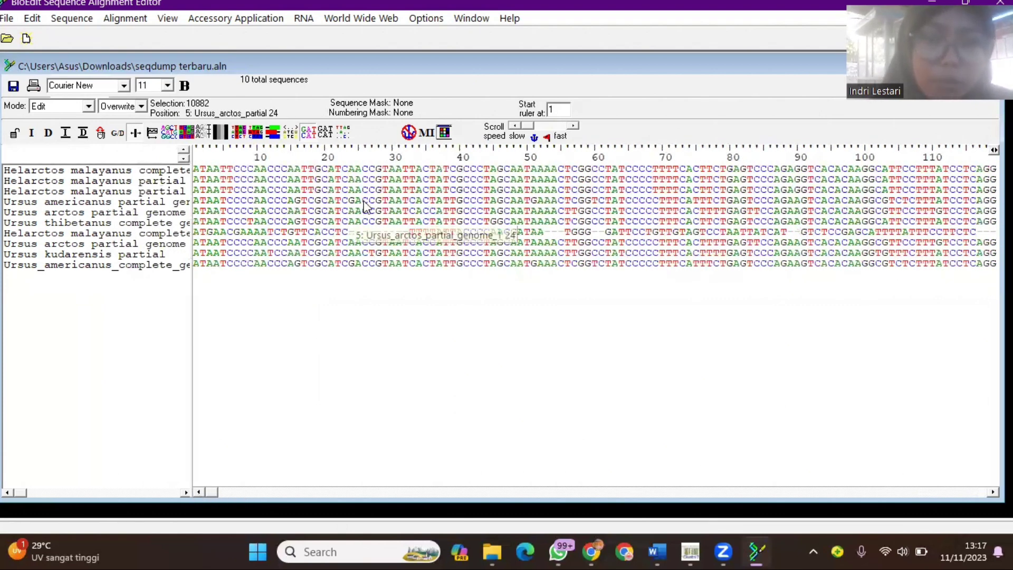
drag(354, 151, 402, 157)
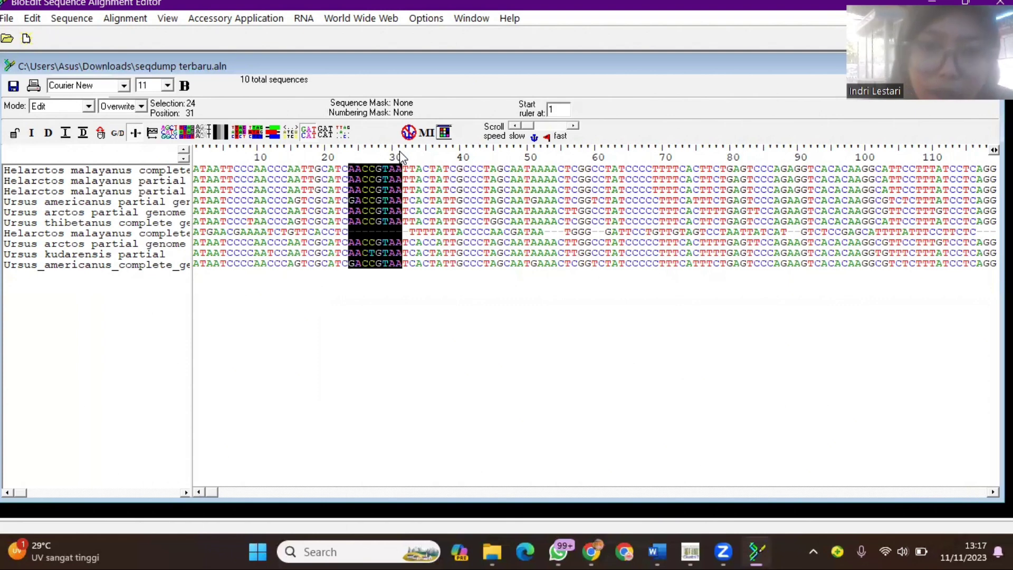
key(Delete)
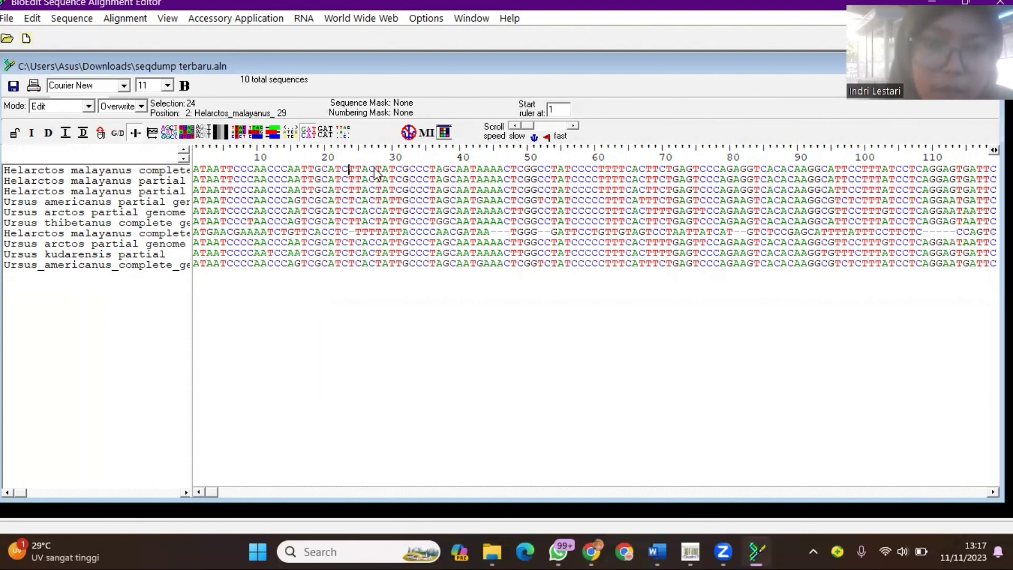
click(352, 152)
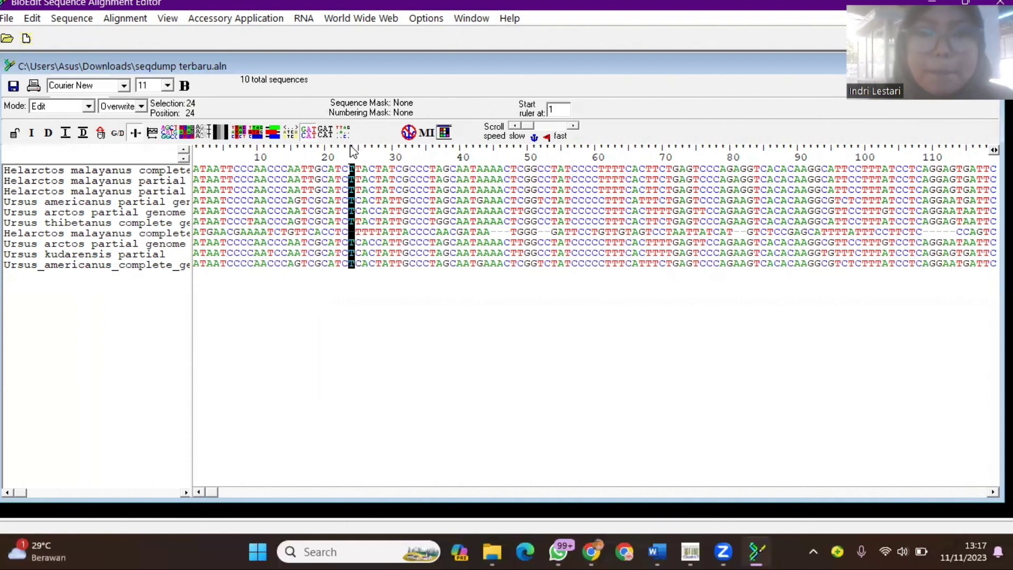
key(Delete)
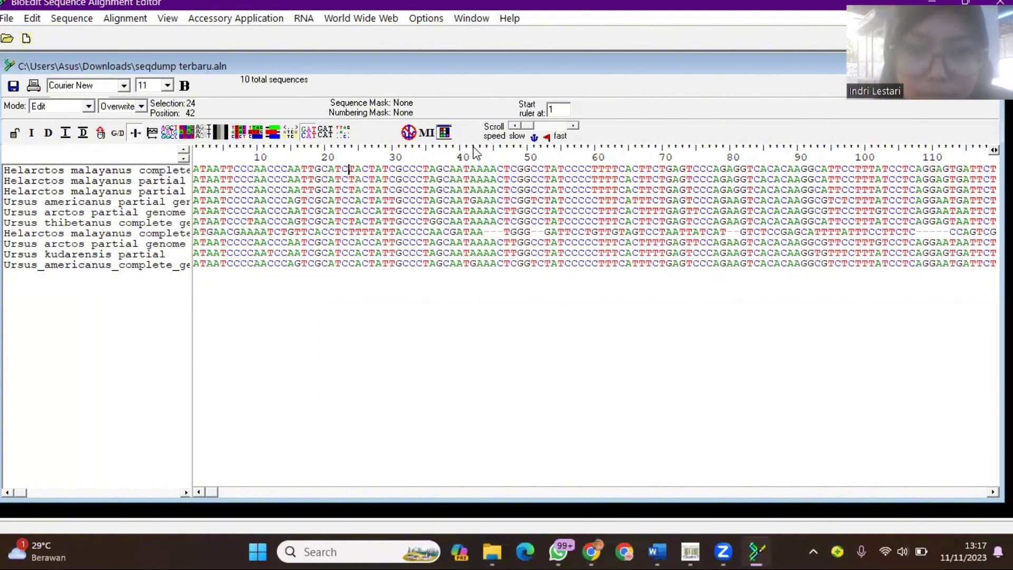
Step: Delete alignment column 44 from all sequences
drag(481, 150, 486, 150)
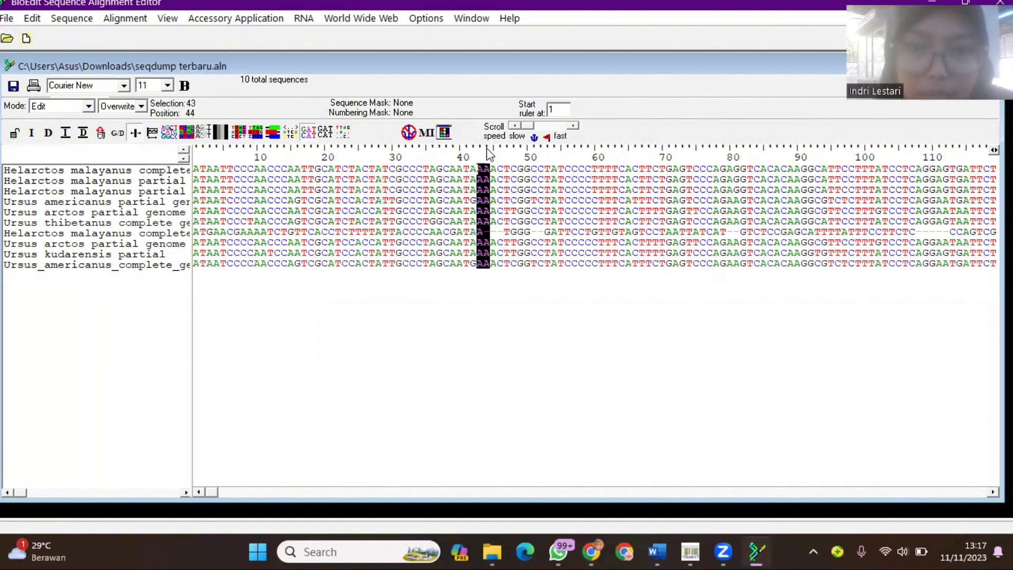
click(489, 151)
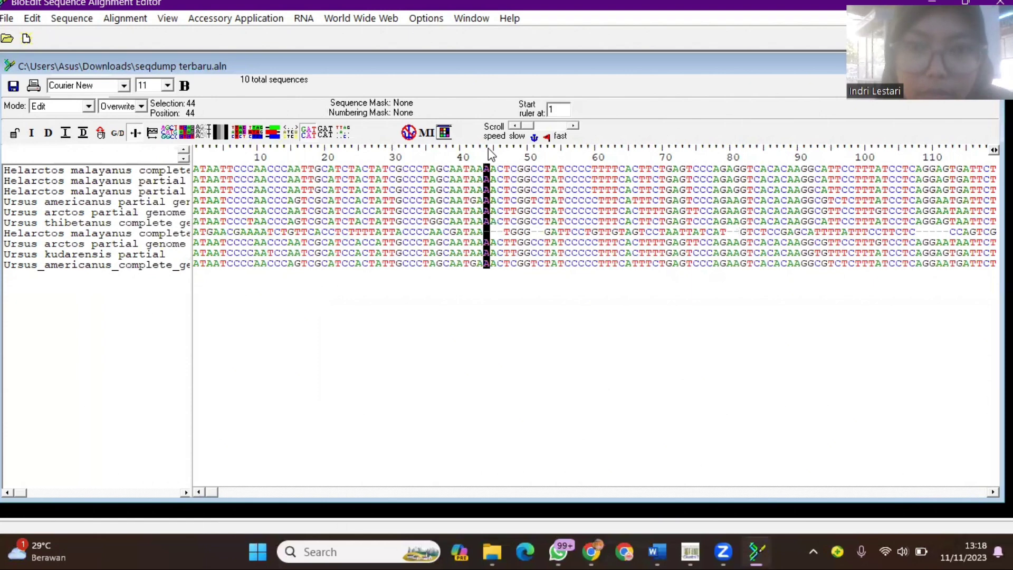
key(Delete)
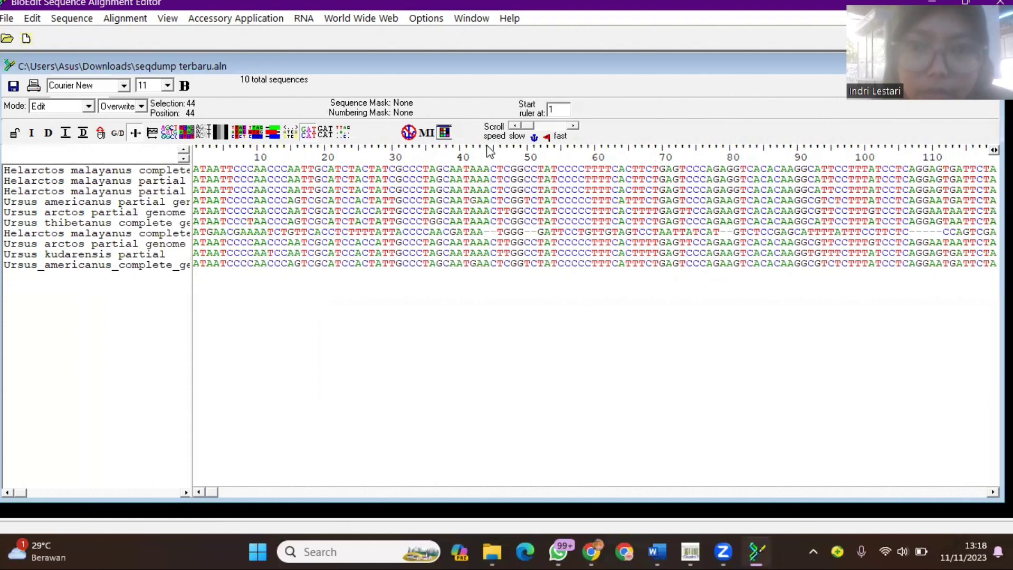
Step: Delete the two gapped columns at position 44 and the two at position 48 from all sequences
key(Delete)
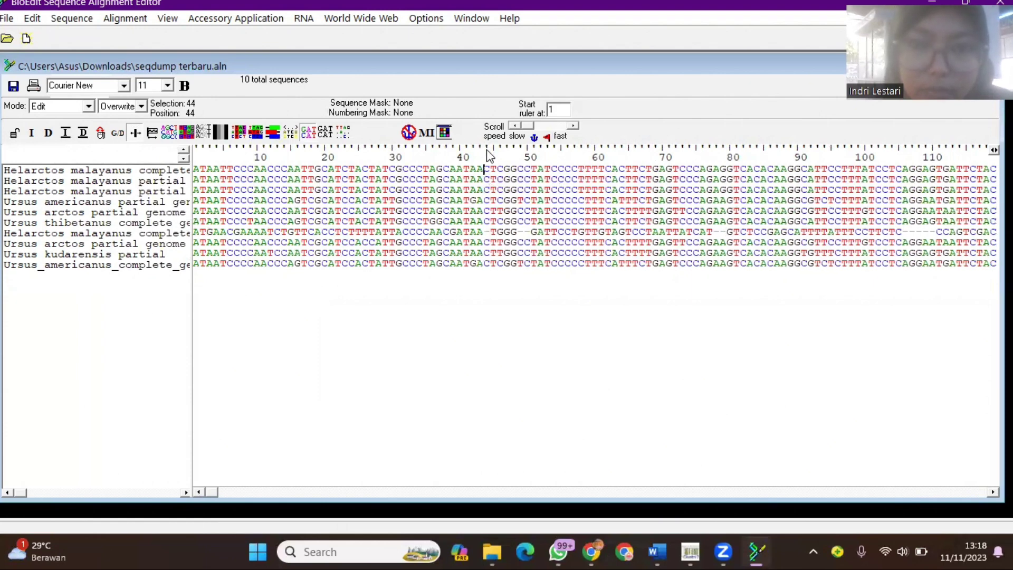
key(Delete)
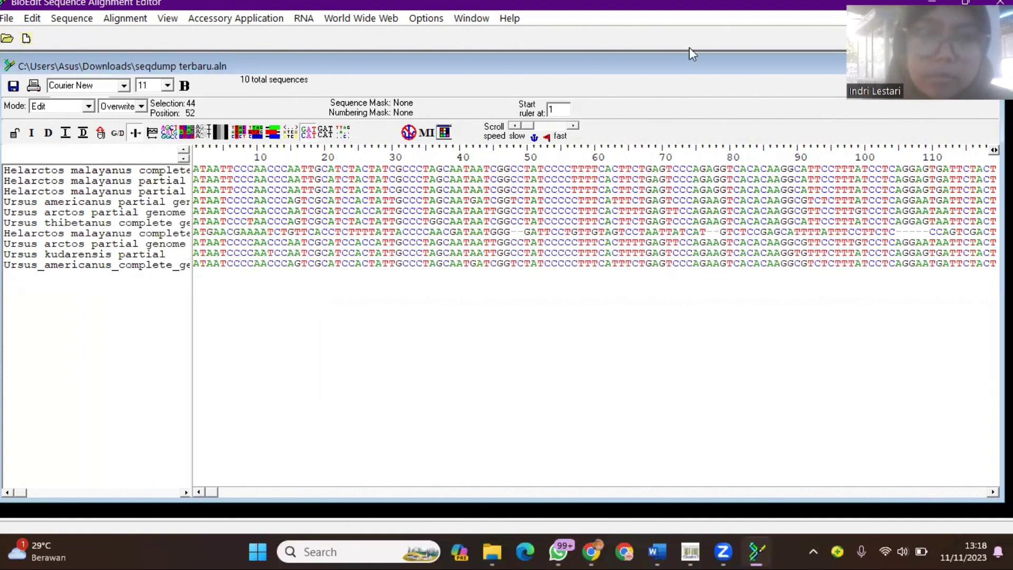
click(512, 154)
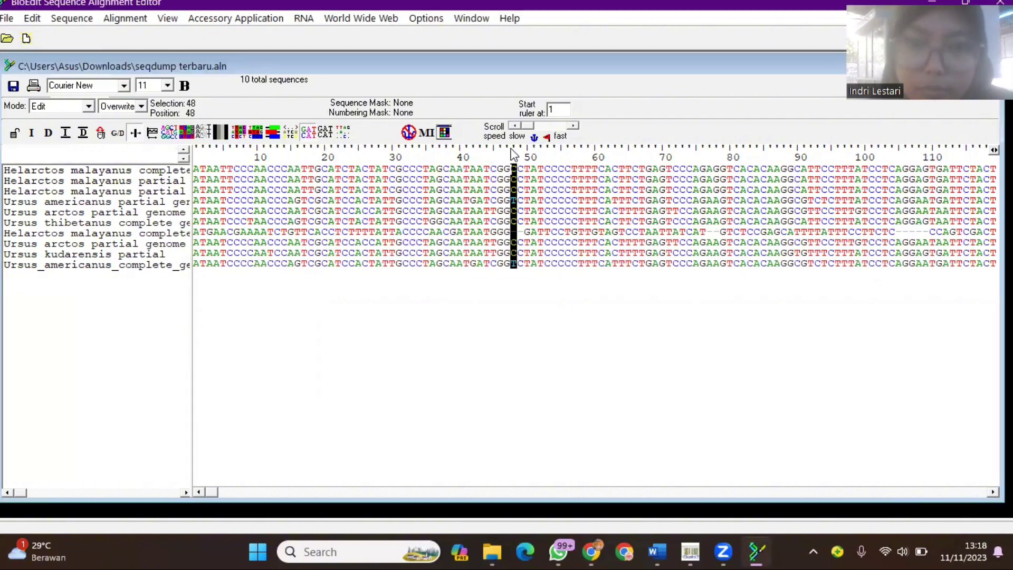
key(Delete)
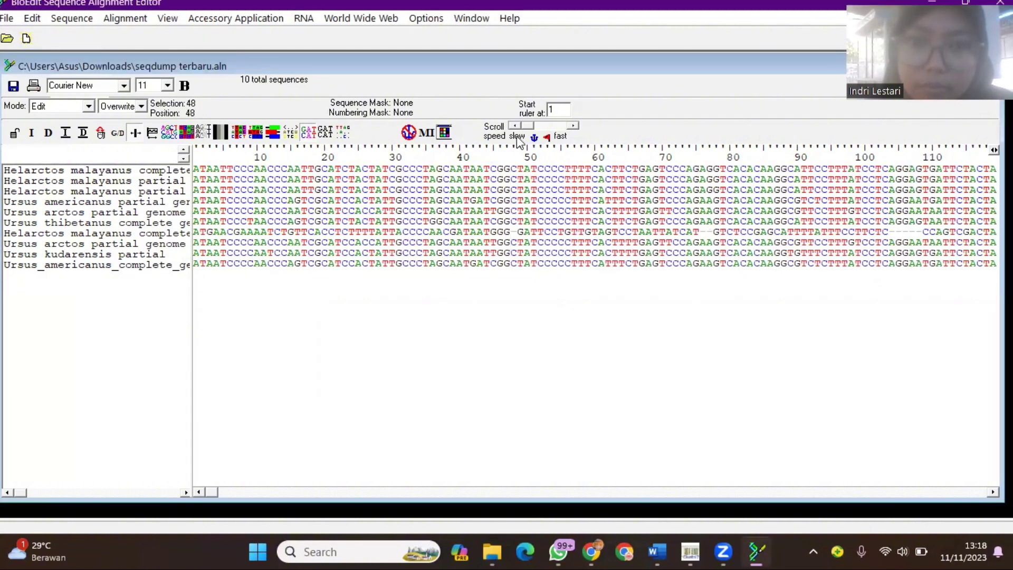
click(513, 154)
key(Delete)
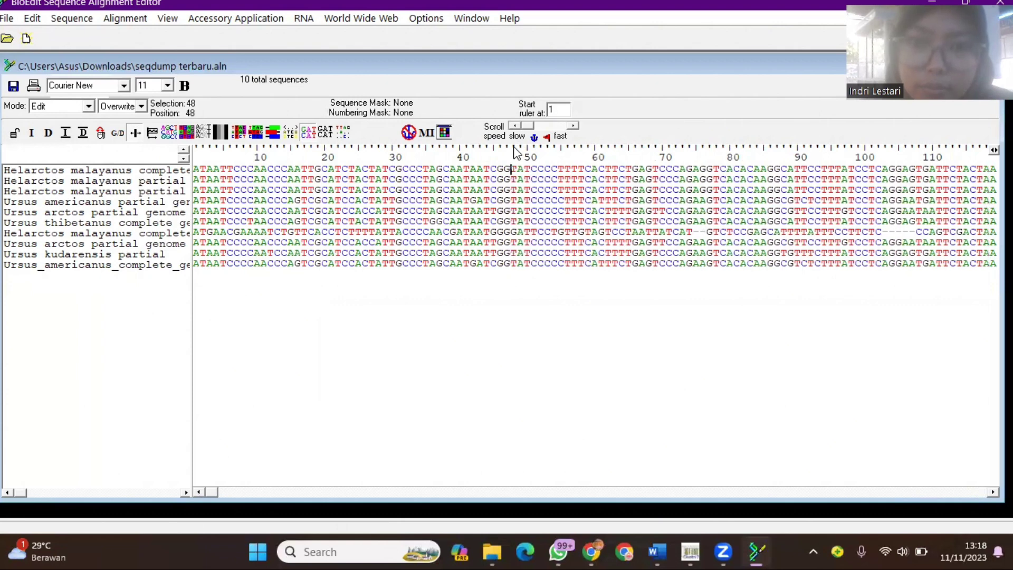
Step: Delete the two gapped columns at position 75 from all sequences
click(692, 152)
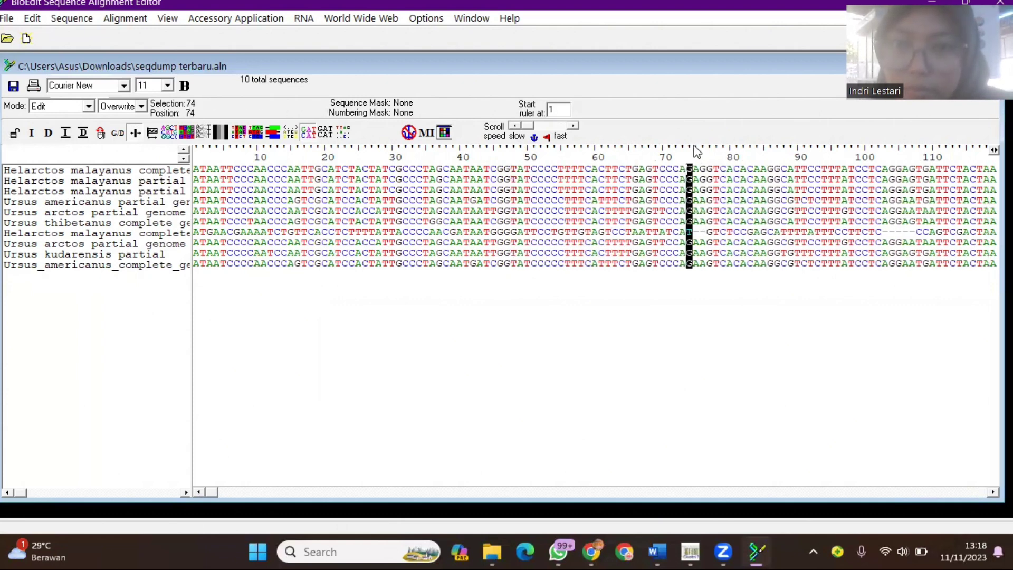
key(Delete)
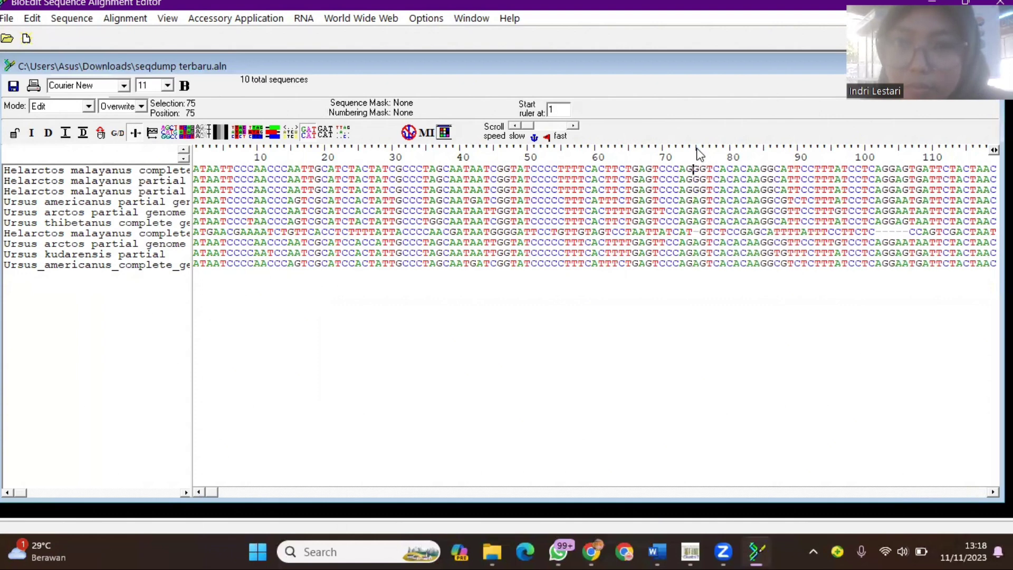
click(699, 153)
key(Delete)
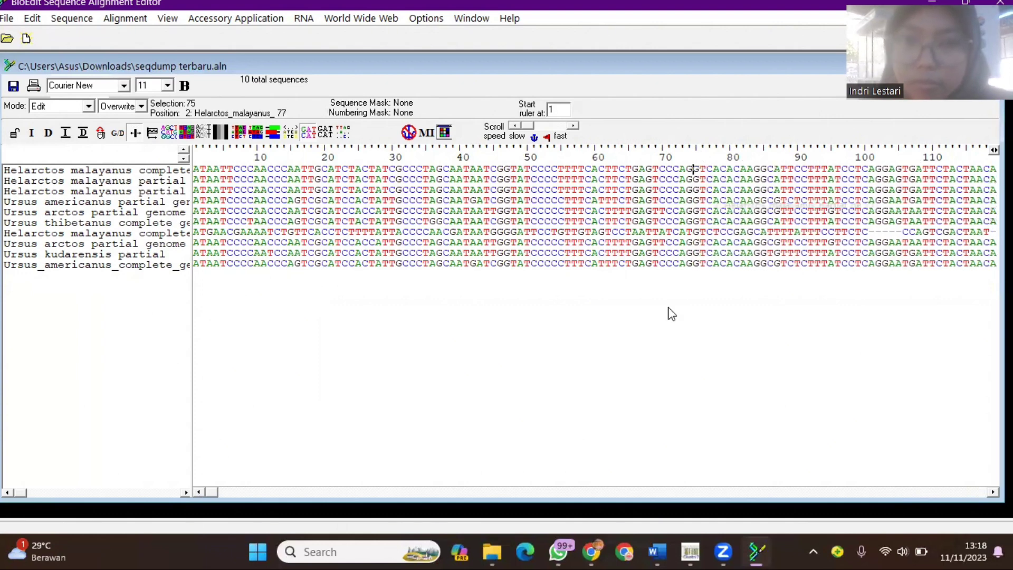
Step: Delete gapped columns 292 to 294 from all sequences, plus the remaining gapped column at position 291
drag(215, 493, 235, 493)
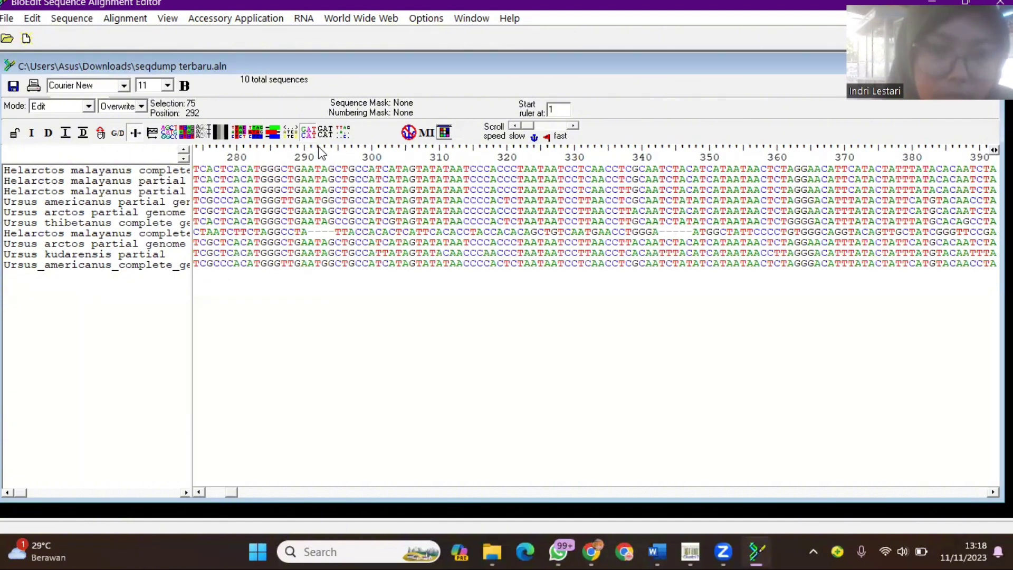
drag(321, 153, 332, 154)
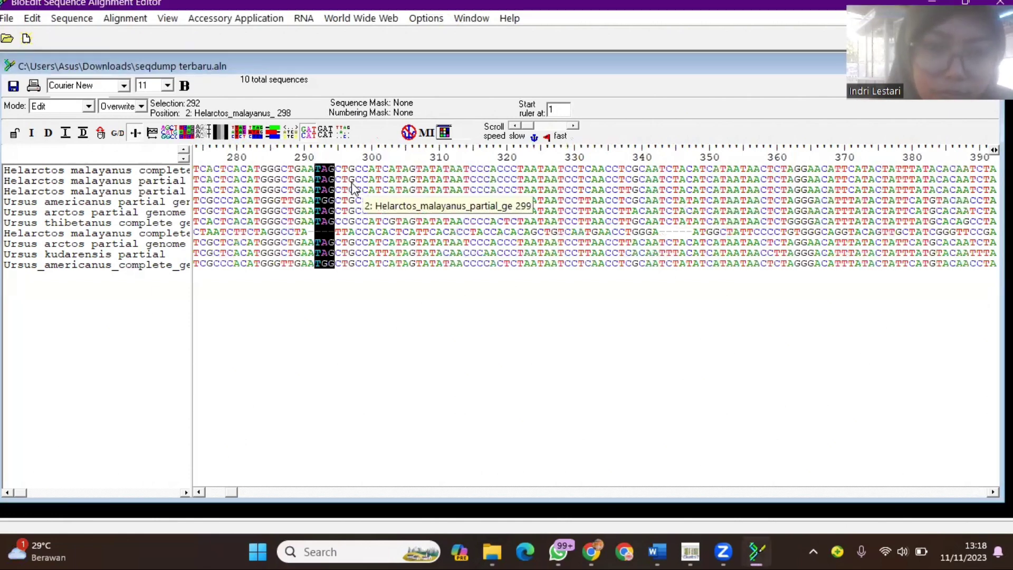
key(Delete)
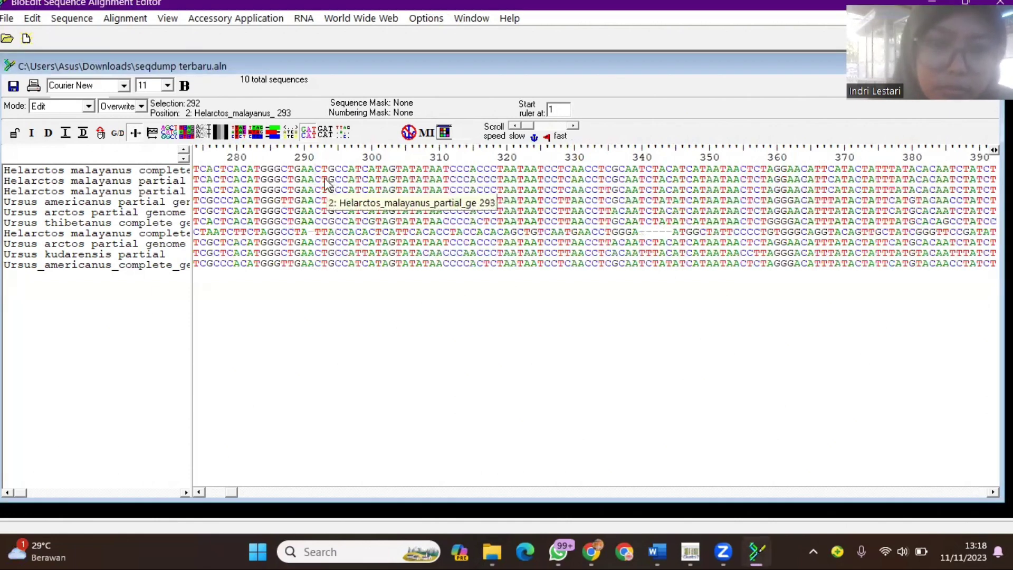
click(311, 151)
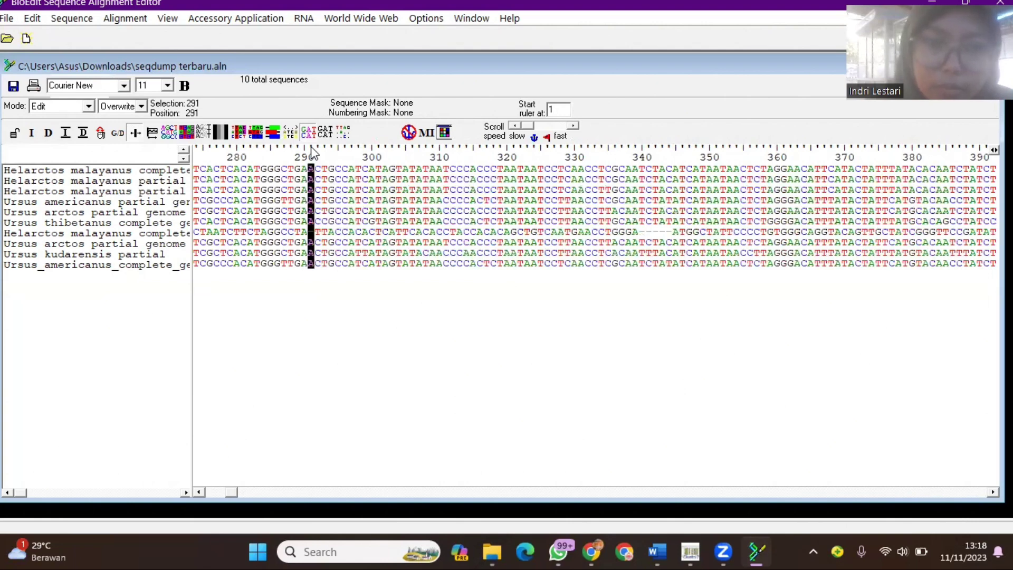
key(Delete)
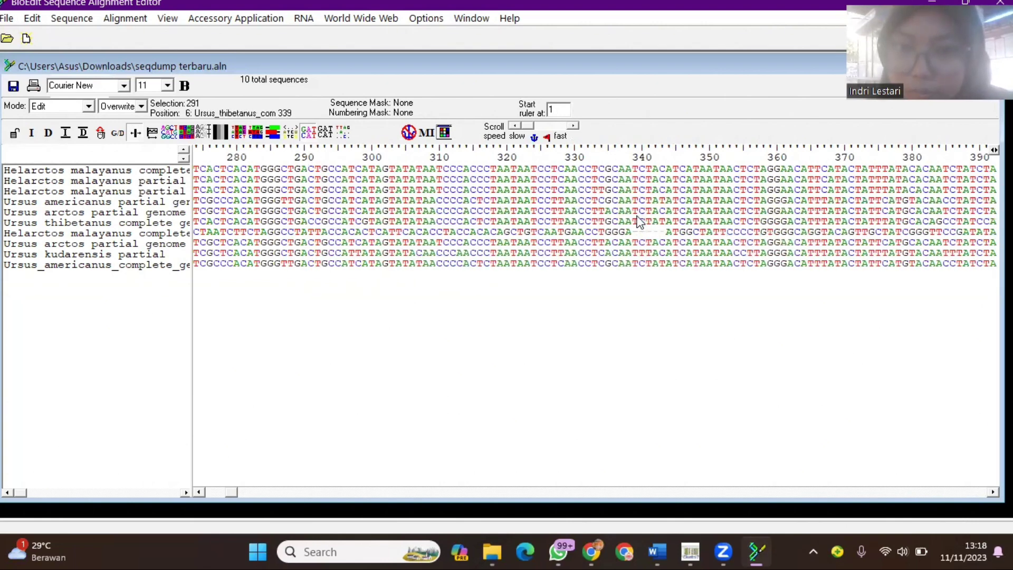
Step: Delete gapped columns 339 to 343 from all sequences
drag(635, 148, 663, 149)
key(Delete)
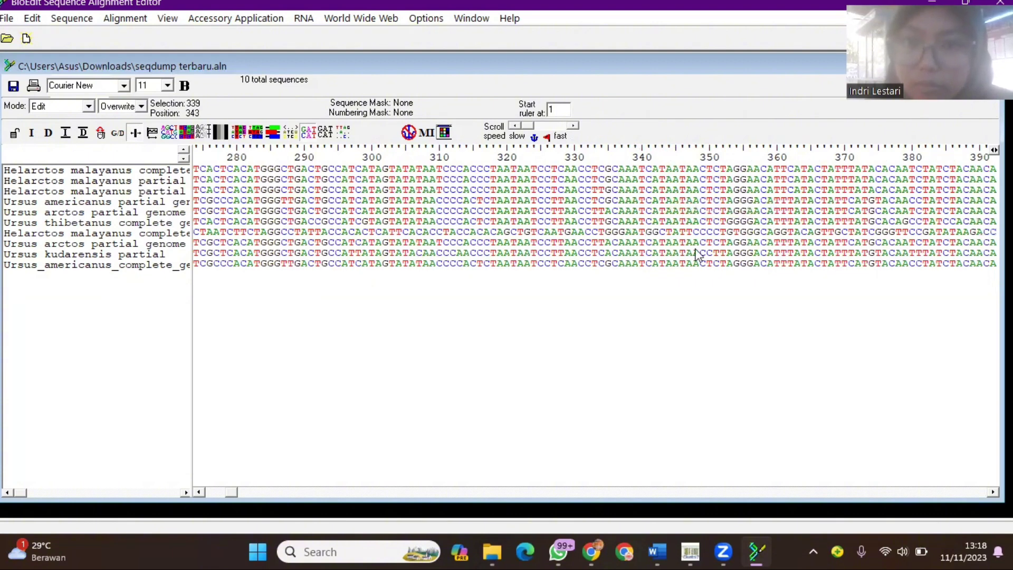
Step: Check the trimmed alignment from its beginning to its end for remaining gapped columns
drag(234, 492, 925, 515)
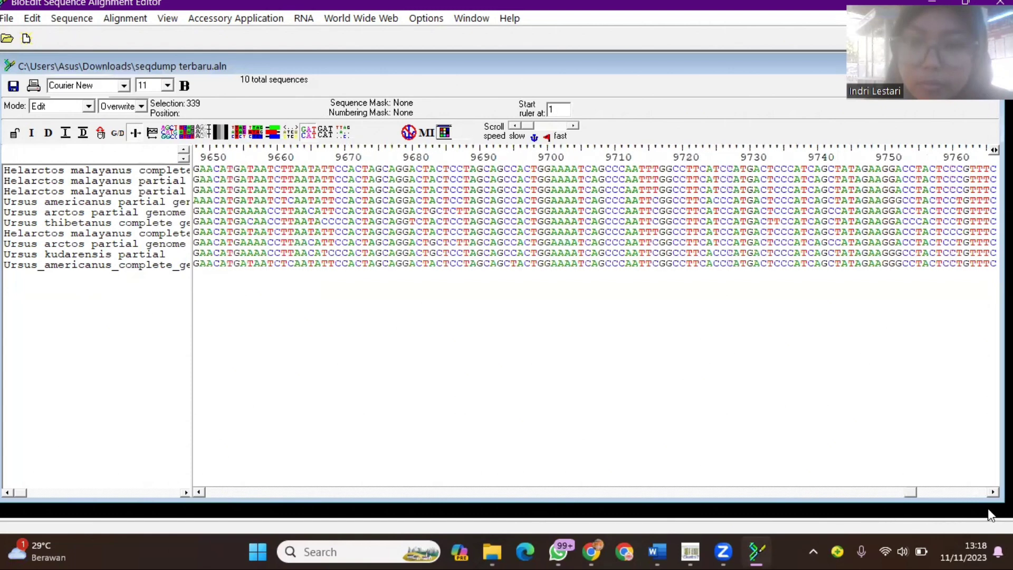
drag(990, 515, 1012, 516)
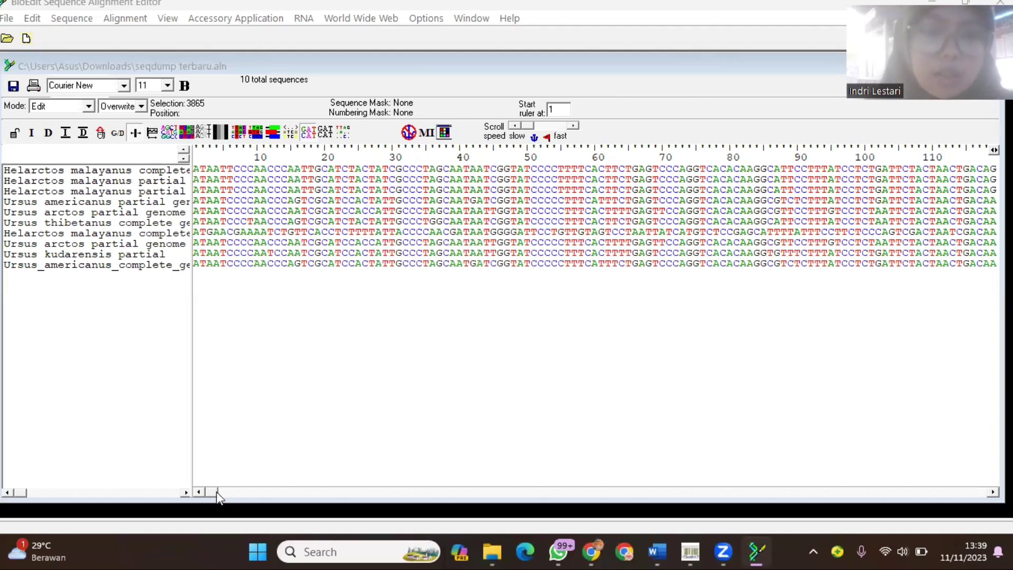
drag(217, 492, 982, 503)
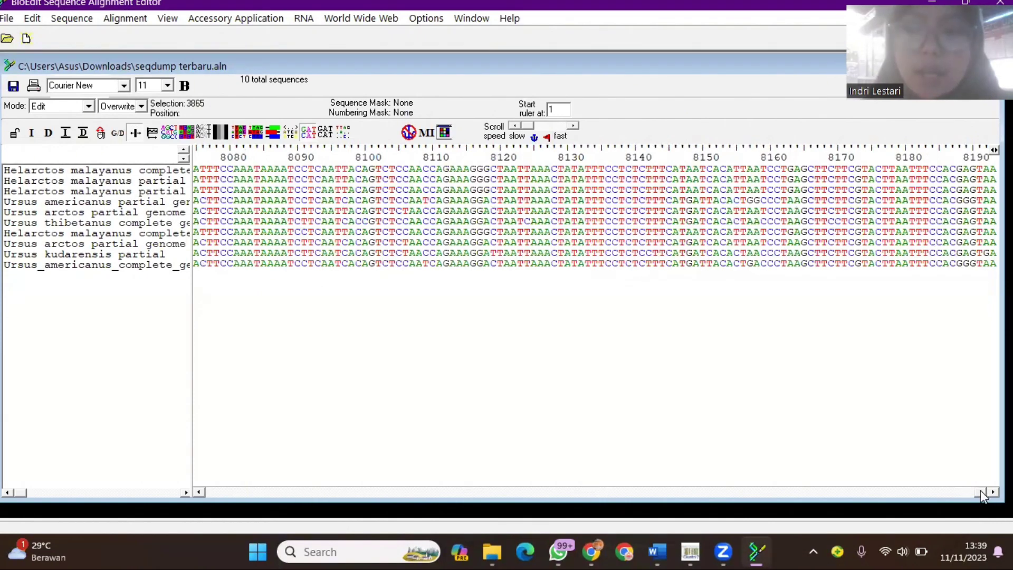
drag(980, 493, 167, 374)
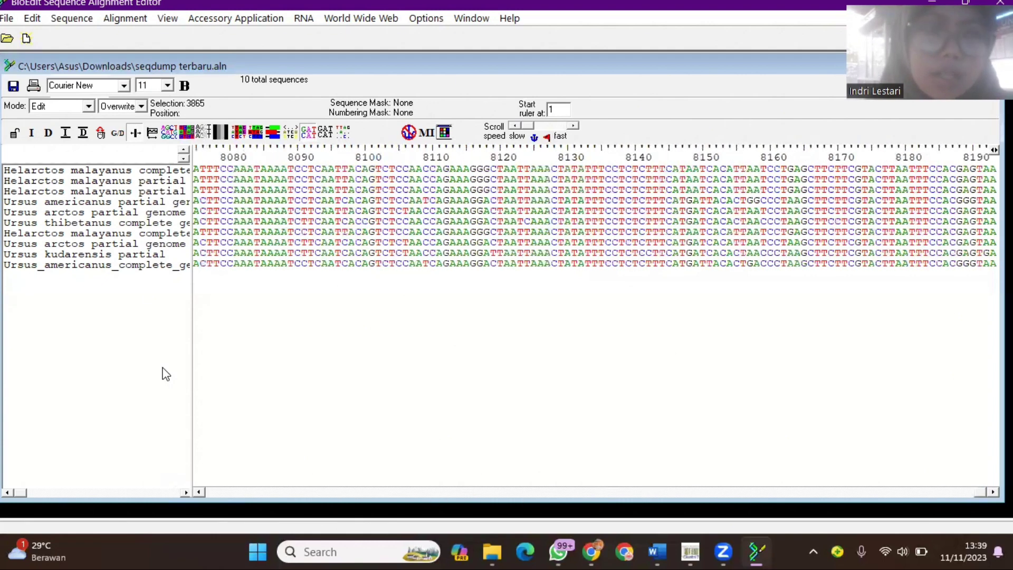
Step: Save the trimmed alignment in the Downloads folder as a Fasta file named seqdump fix.fas
click(7, 19)
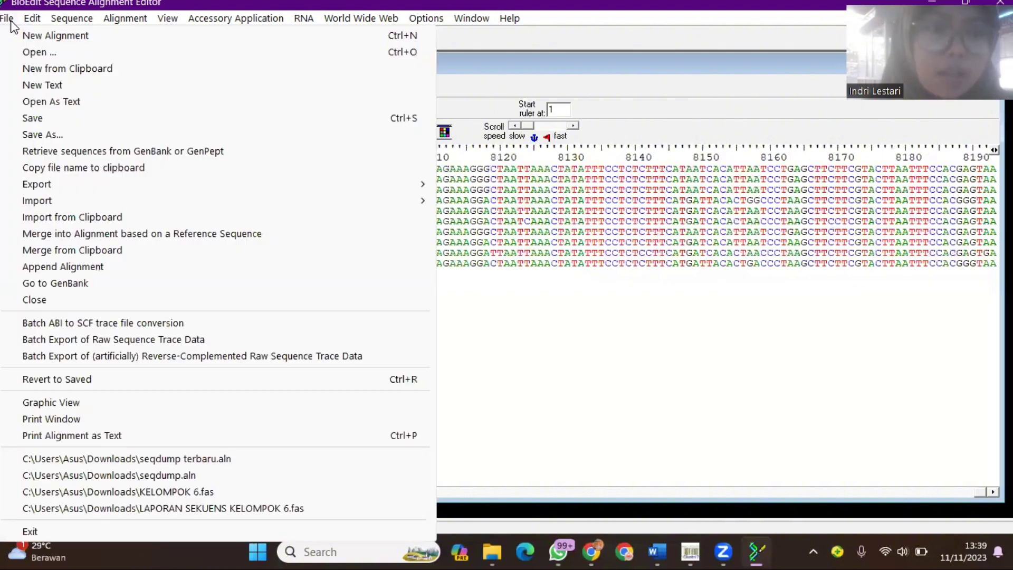
click(60, 135)
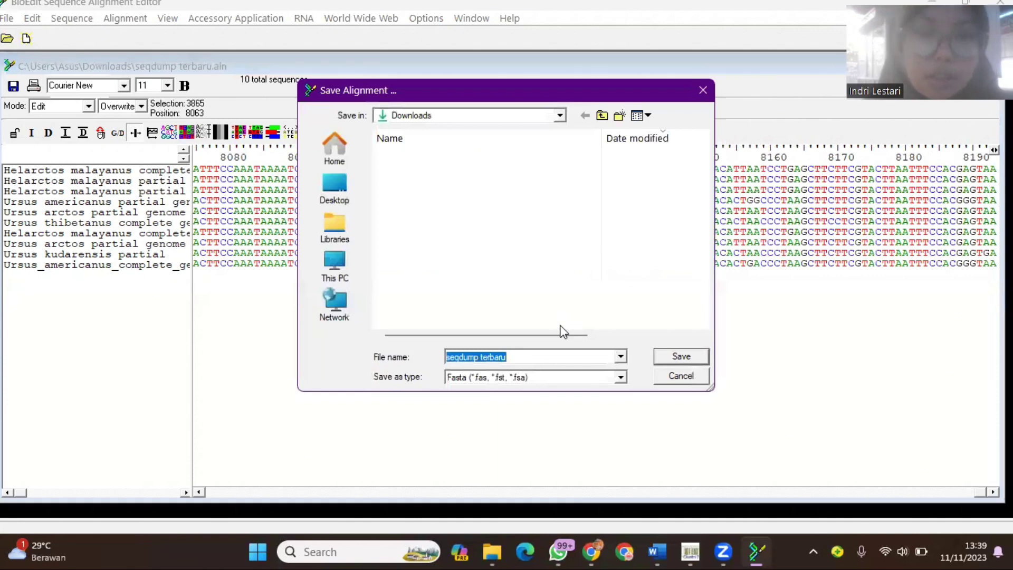
click(515, 354)
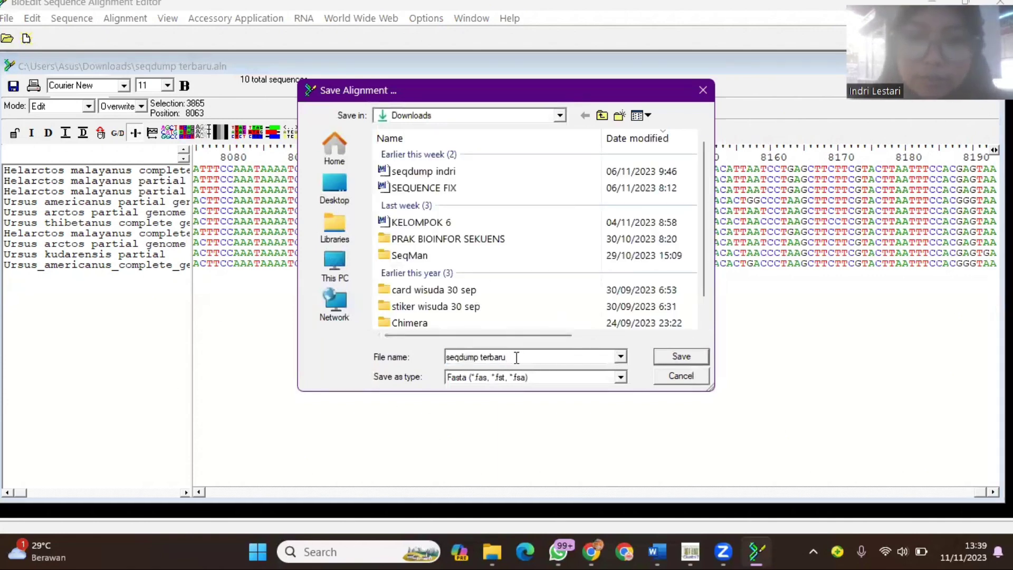
key(BackSpace)
key(BackSpace)
key(BackSpace)
key(BackSpace)
key(BackSpace)
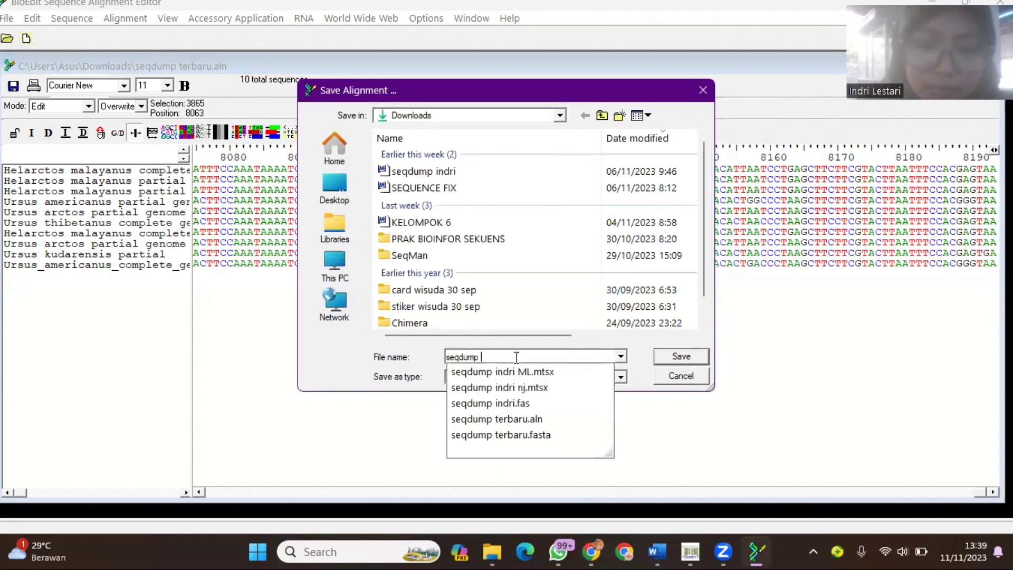
text(fix)
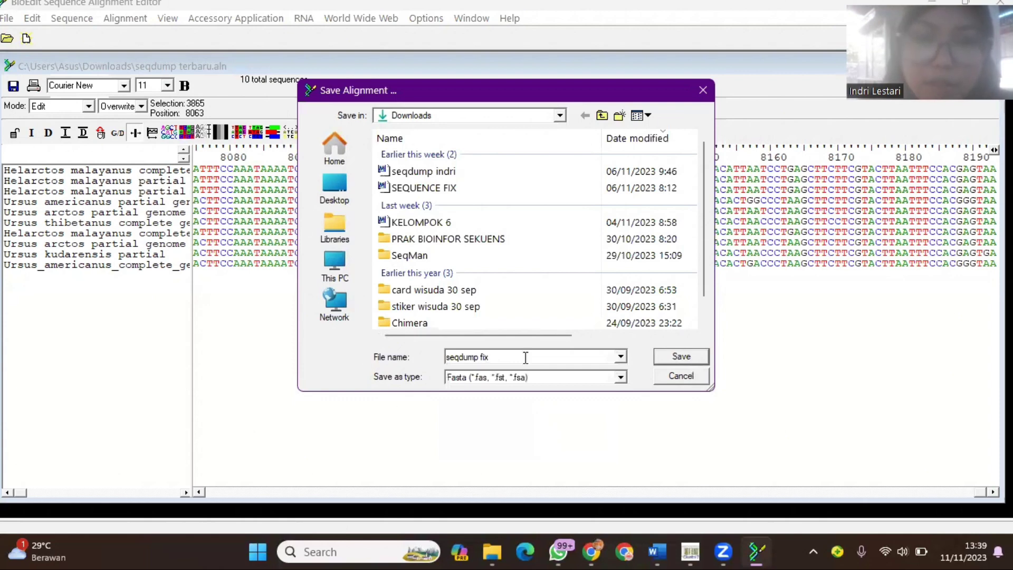
text(.fas)
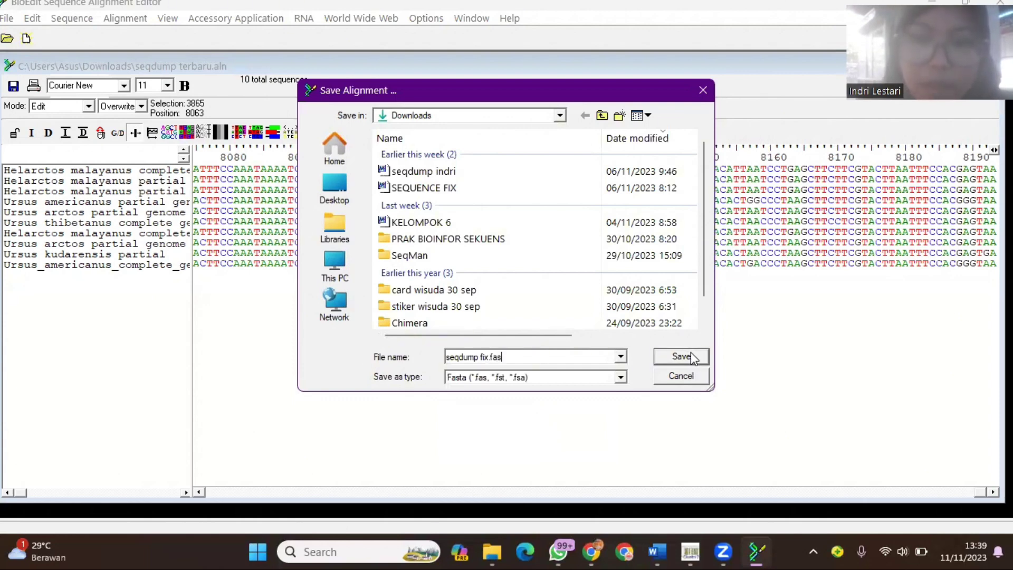
click(691, 354)
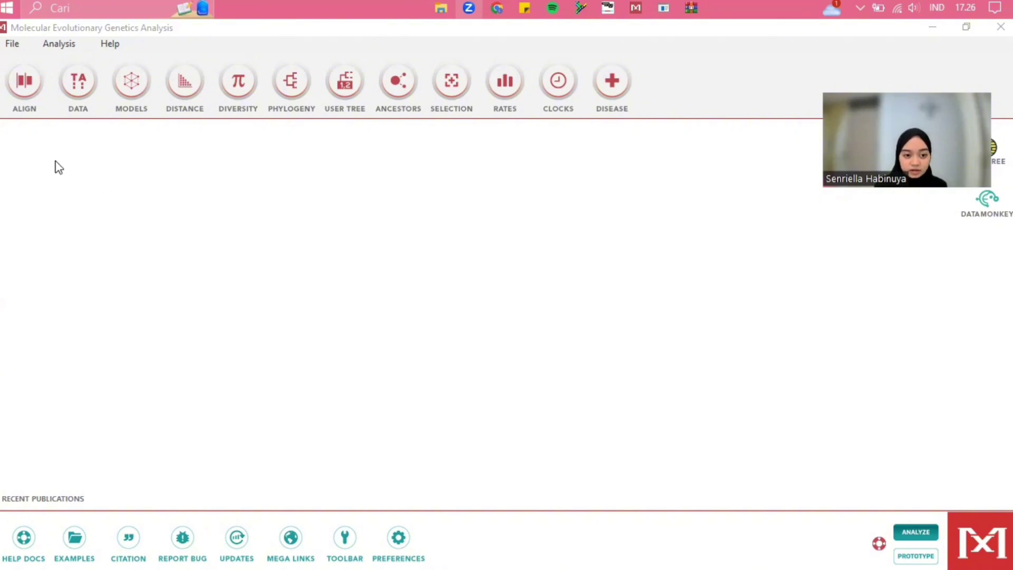
Step: Switch to MEGA and open seqdump terbaru.fasta from Downloads for analysis as nucleotide sequences with the Standard genetic code
click(14, 46)
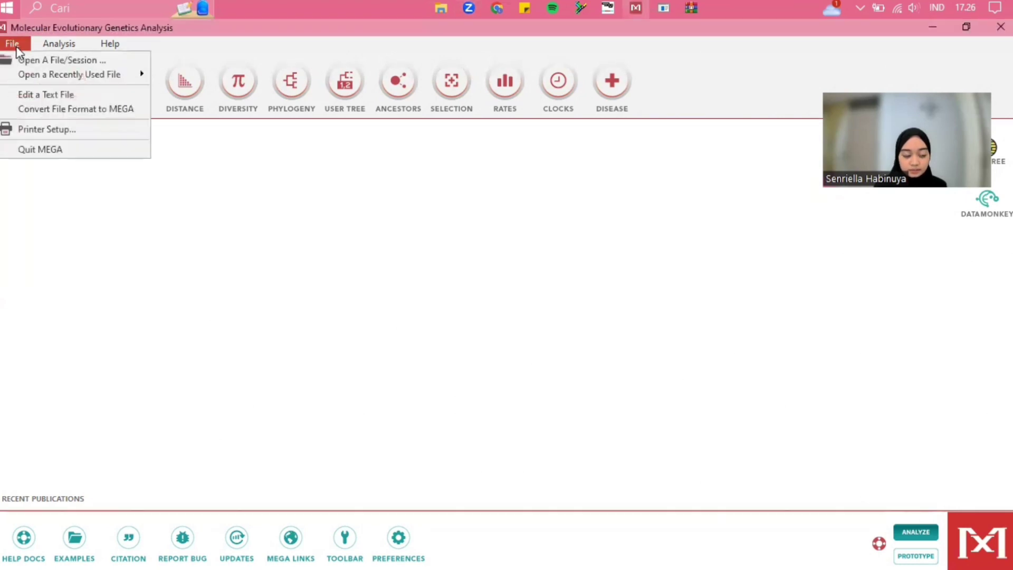
click(55, 62)
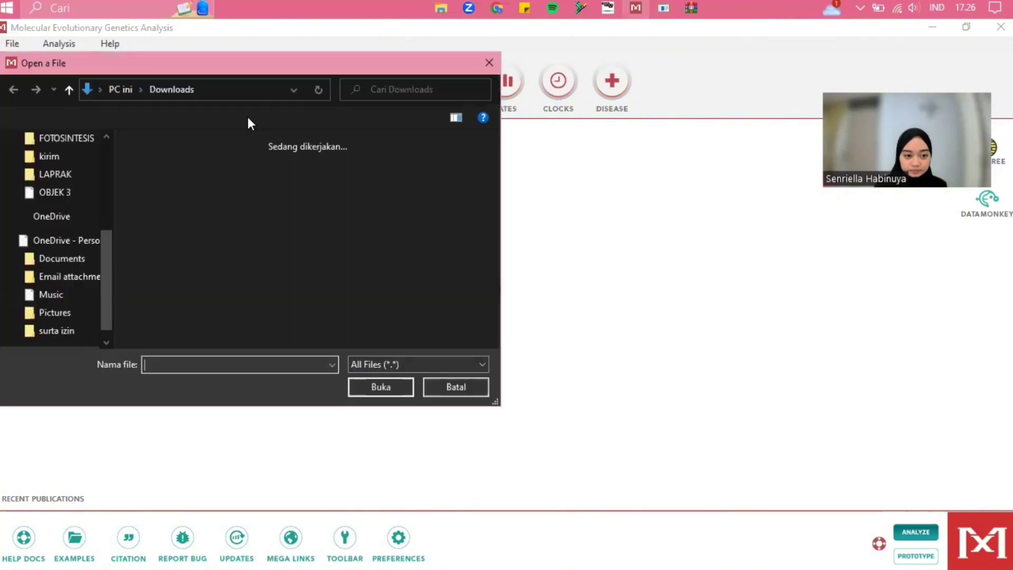
click(256, 306)
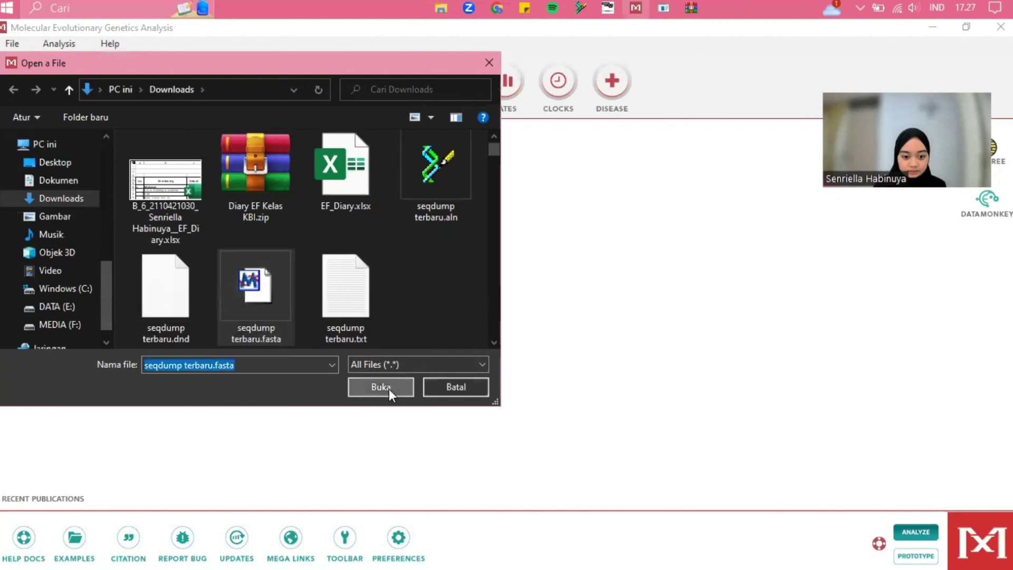
click(389, 388)
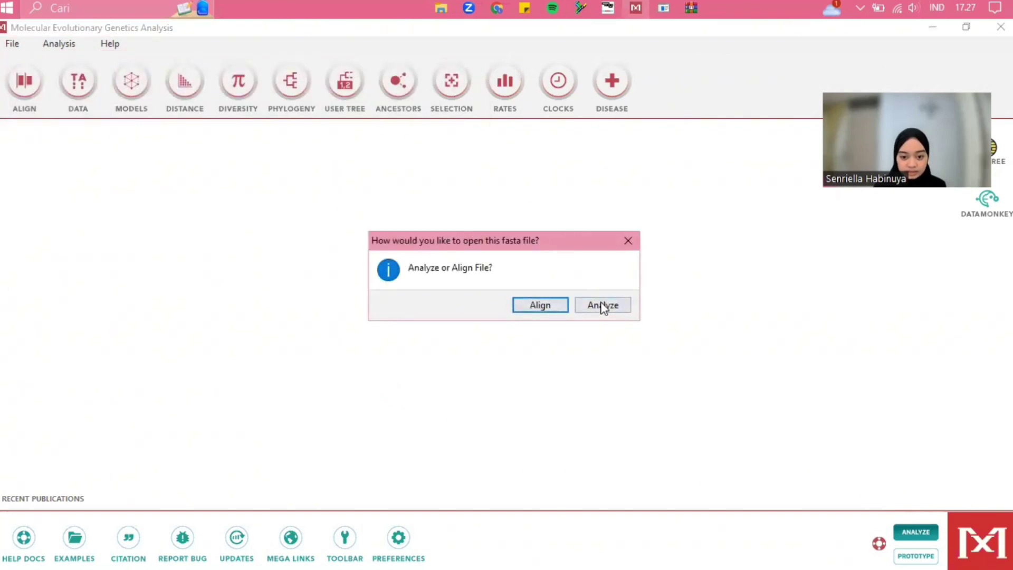
click(603, 307)
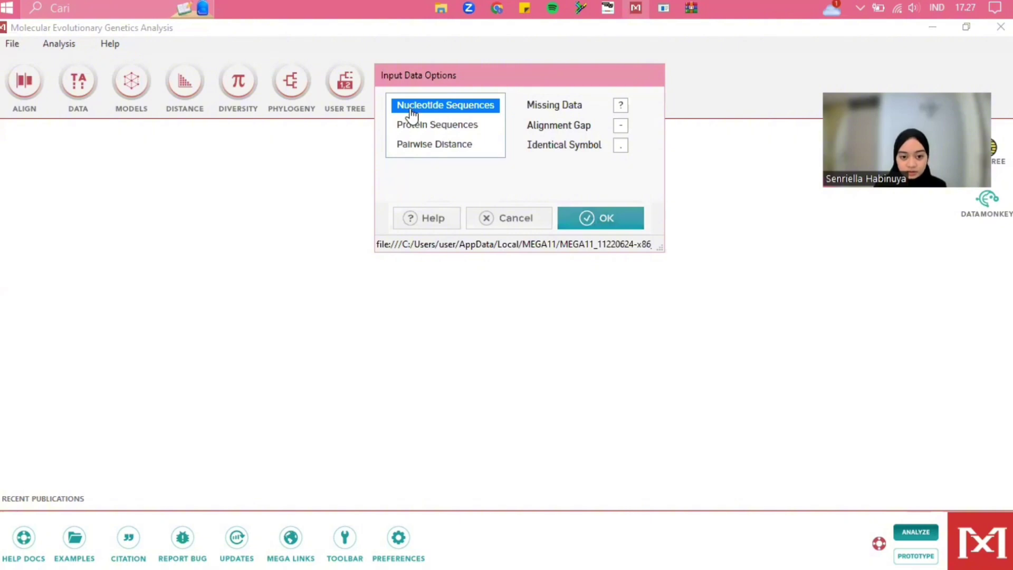
click(585, 220)
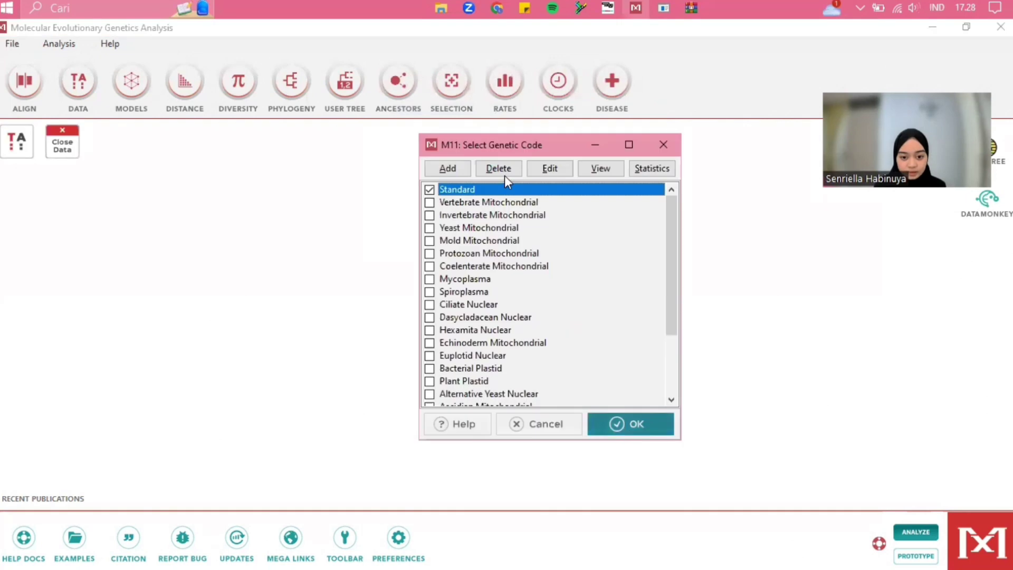
click(631, 424)
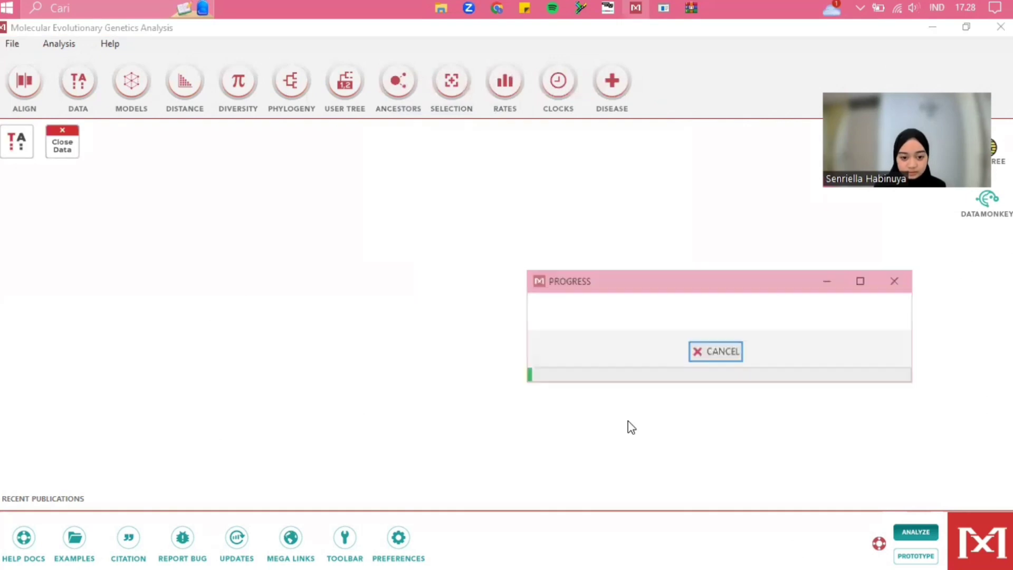
Step: Show the loaded sequences in a maximized Sequence Data Explorer and highlight the conserved sites
click(17, 154)
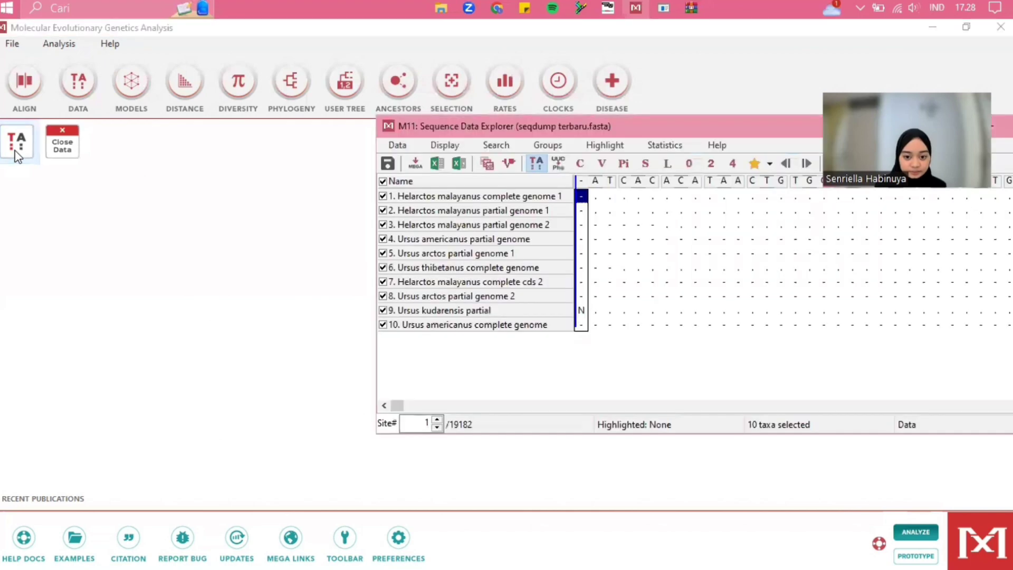
drag(664, 129, 191, 211)
click(551, 209)
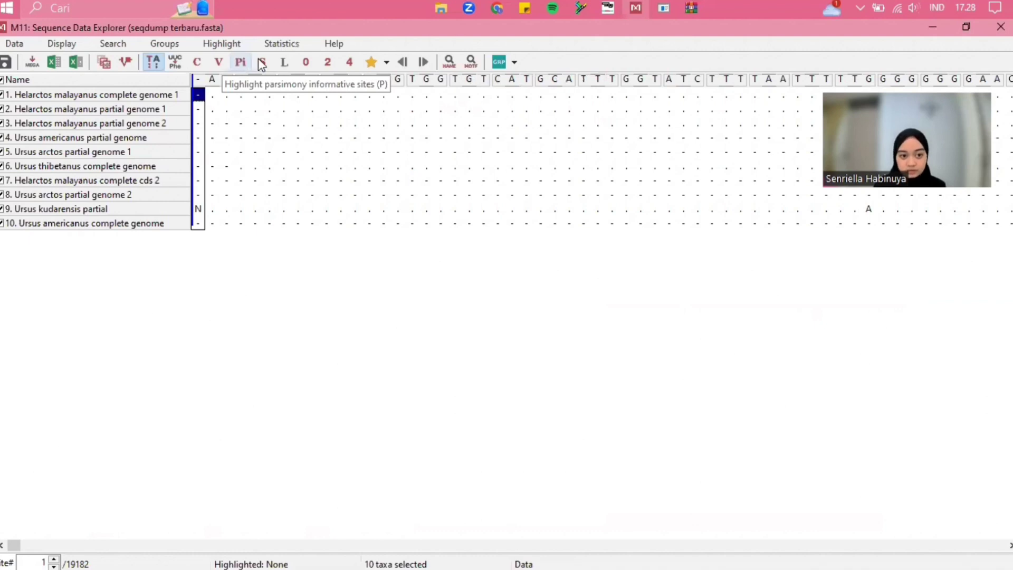
click(197, 64)
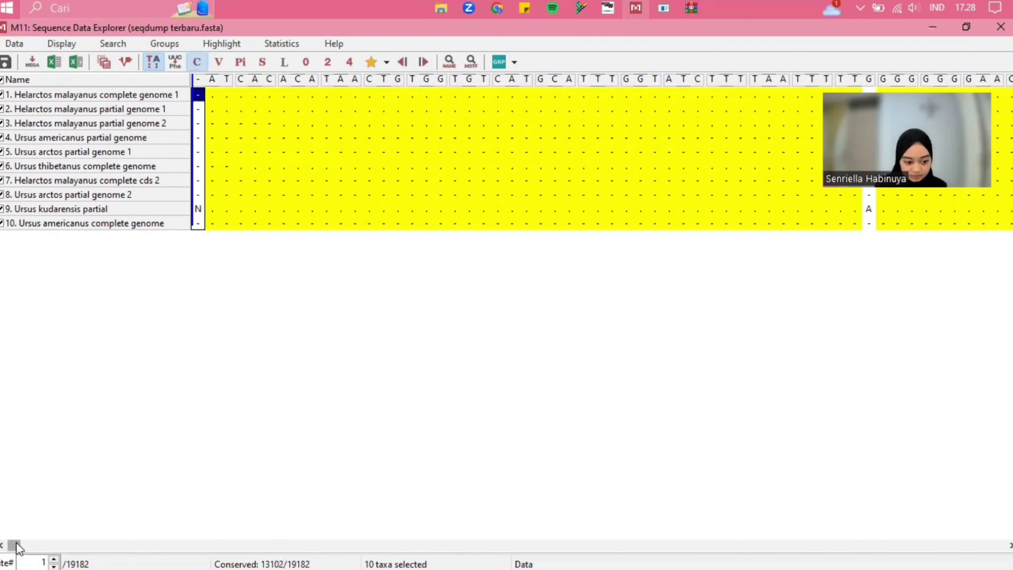
Step: Examine the aligned sequences with the variable sites highlighted, and with the parsimony-informative sites highlighted
scroll(22, 546, right, 5)
drag(21, 546, 24, 547)
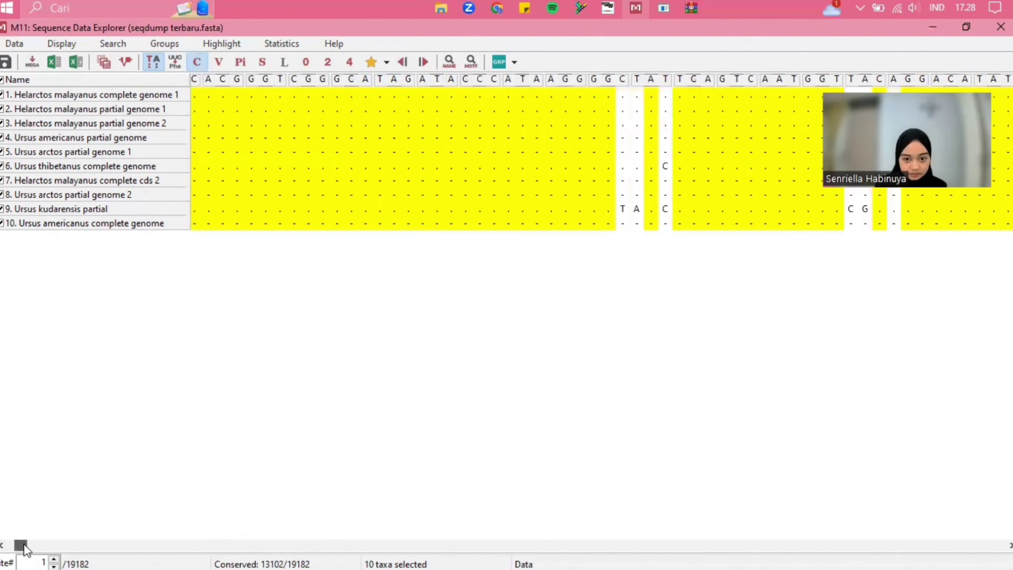
scroll(23, 549, right, 5)
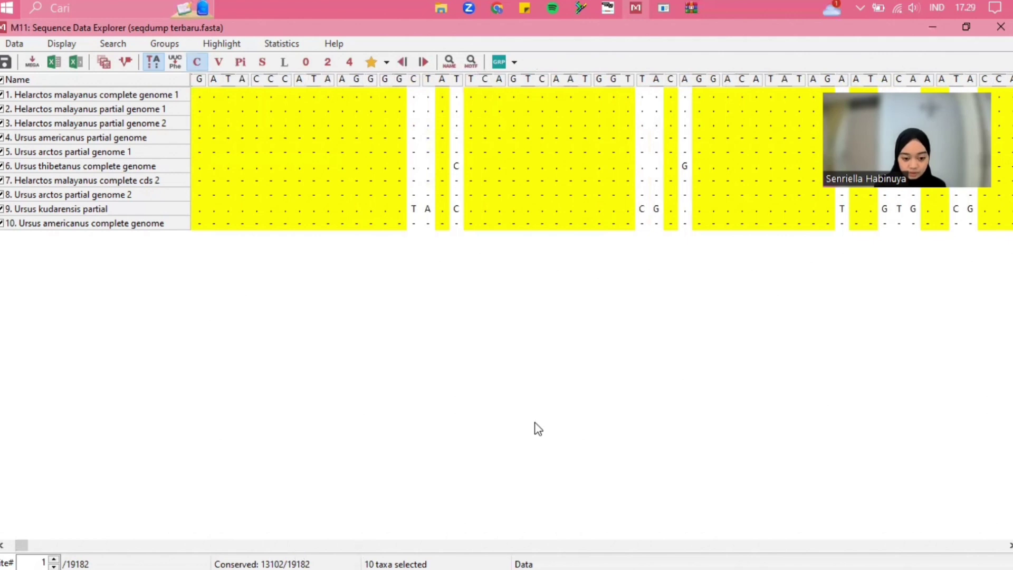
click(219, 62)
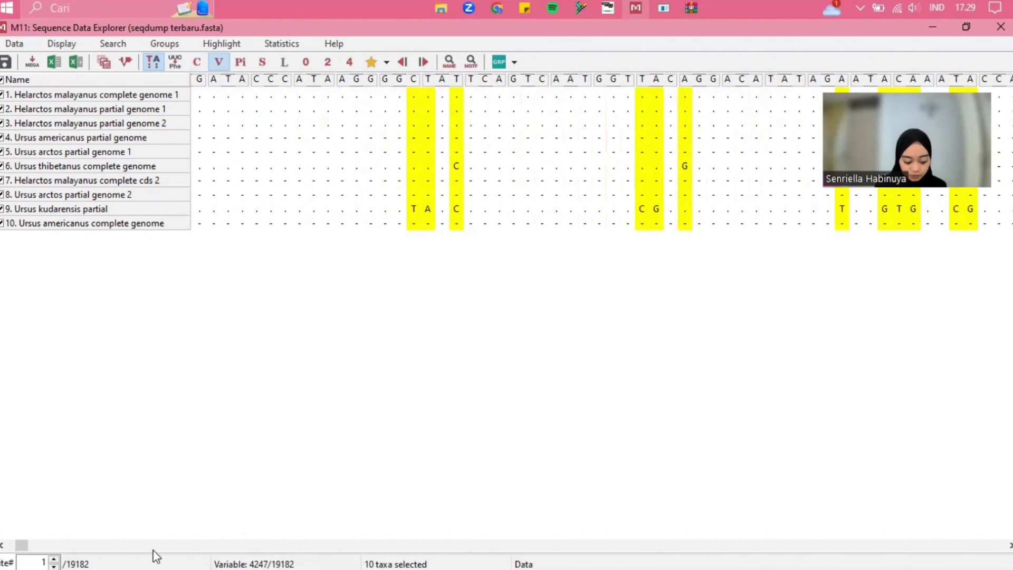
click(241, 62)
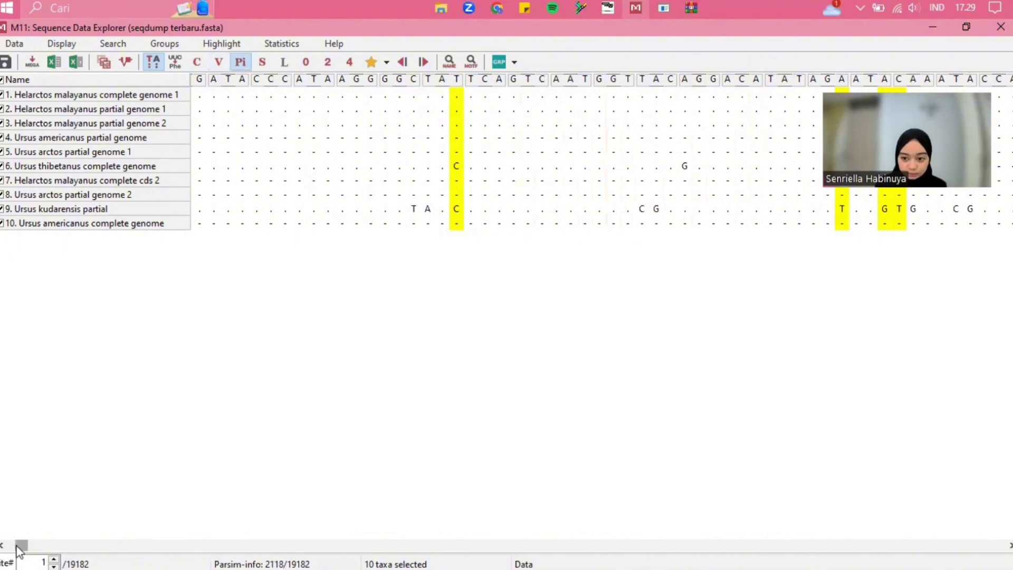
drag(20, 550, 1, 551)
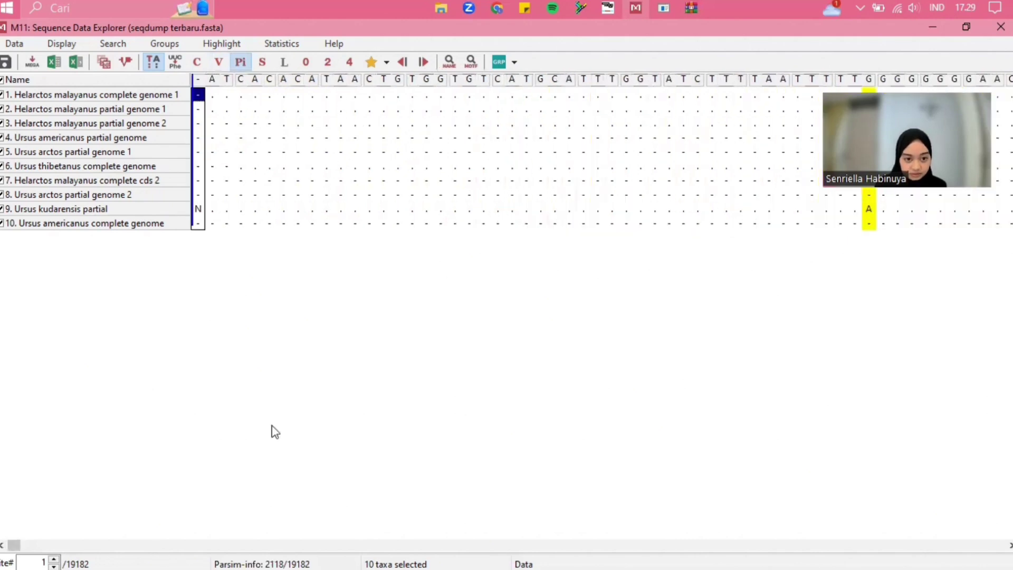
Step: Highlight the singleton sites in the alignment, and minimize the Sequence Data Explorer after inspecting them
click(262, 62)
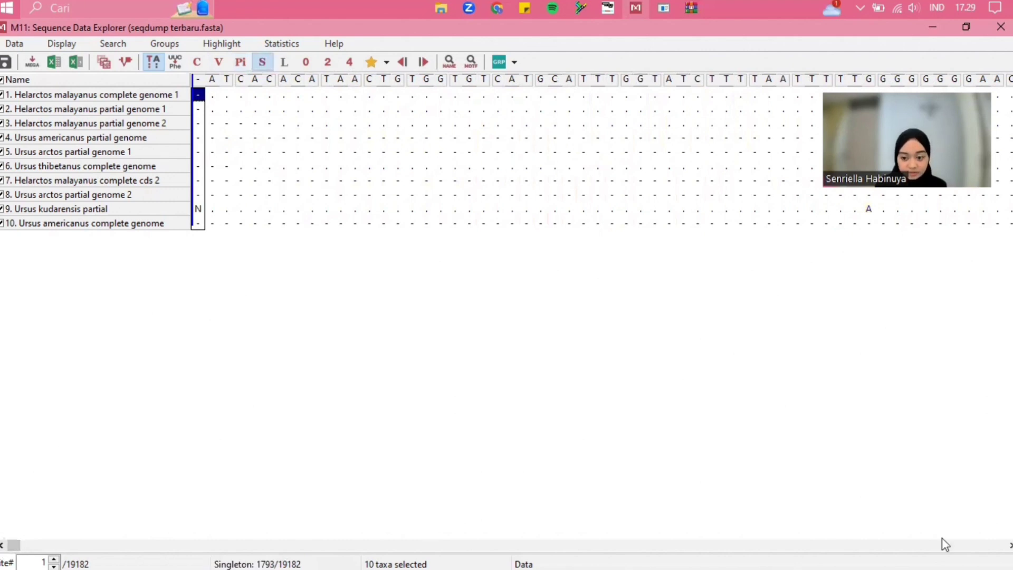
click(1008, 545)
click(1008, 545)
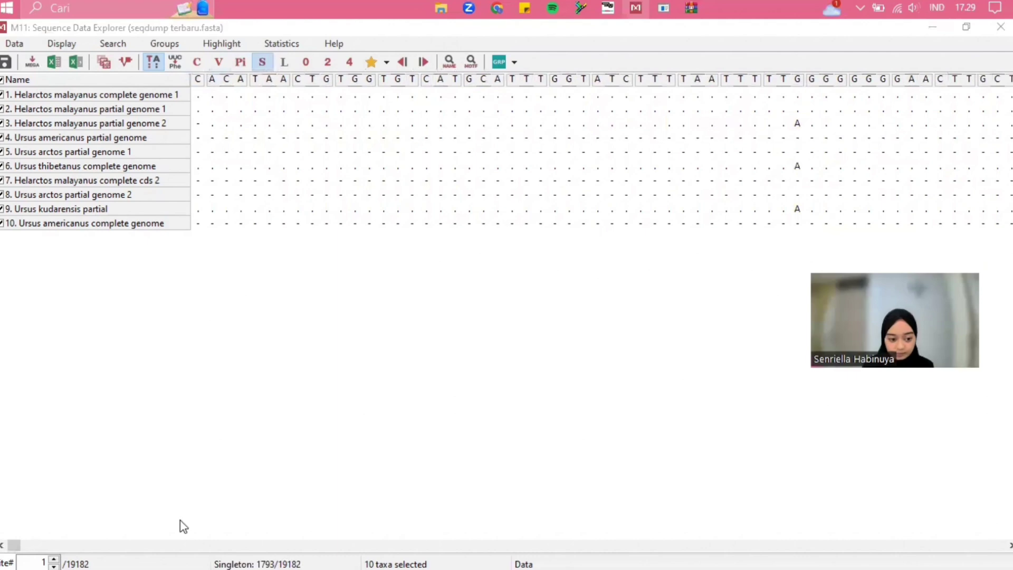
mouse_move(11, 547)
mouse_down()
mouse_move(35, 554)
mouse_move(1, 552)
mouse_up()
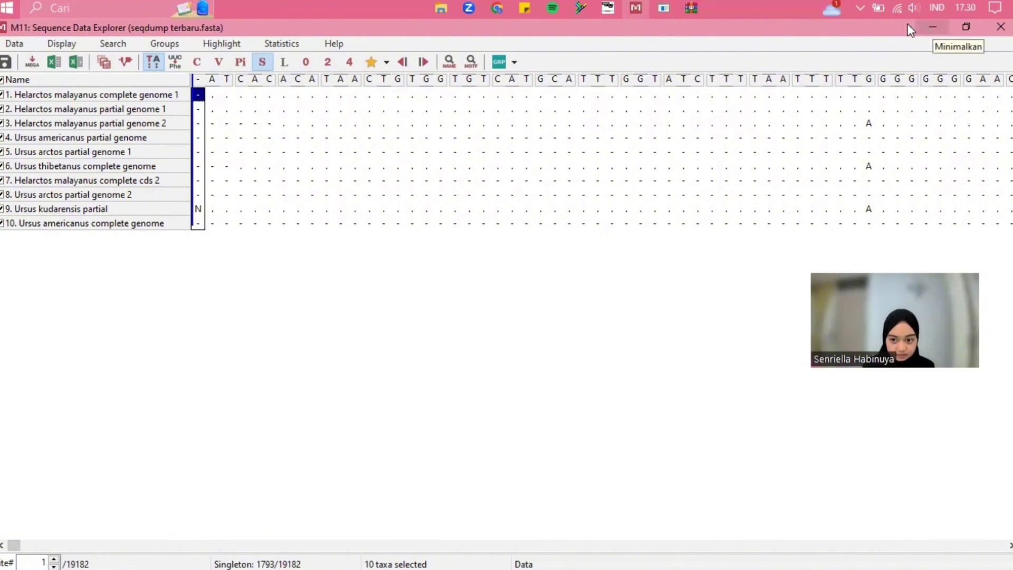
click(931, 31)
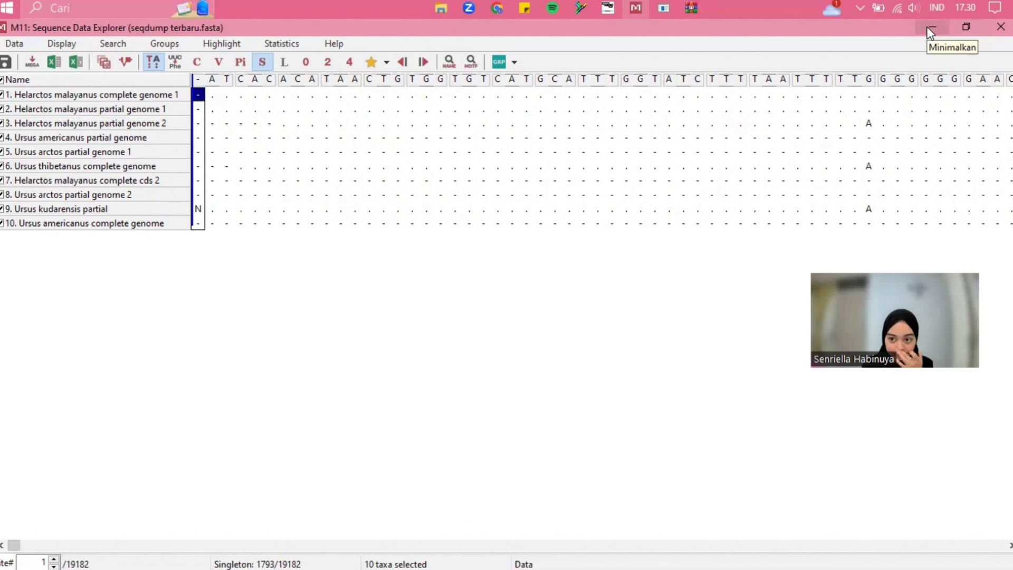
click(931, 31)
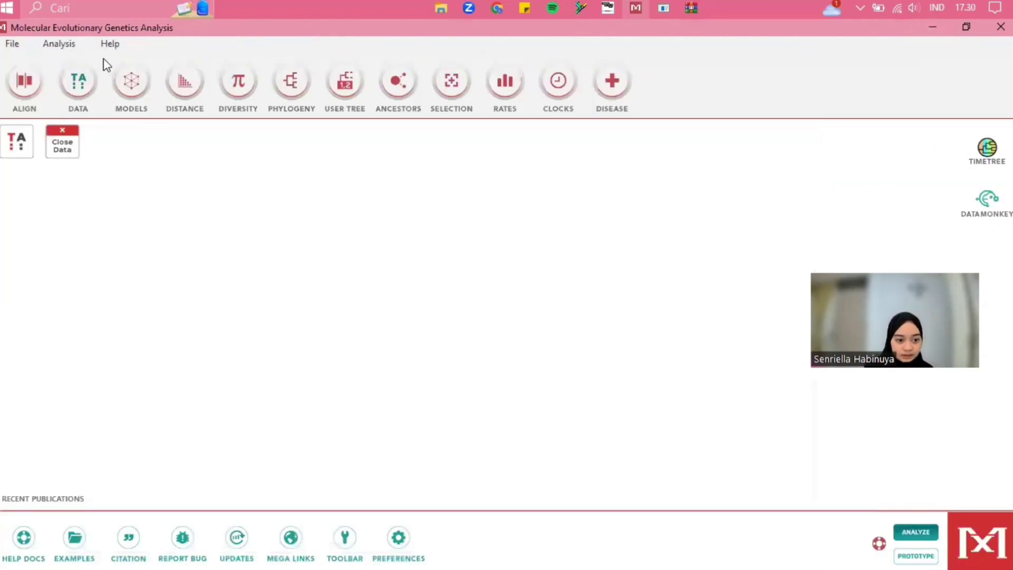
Step: Compute pairwise distances for the active seqdump terbaru.fasta data using Maximum Composite Likelihood and pairwise deletion, and maximize the resulting matrix
click(184, 80)
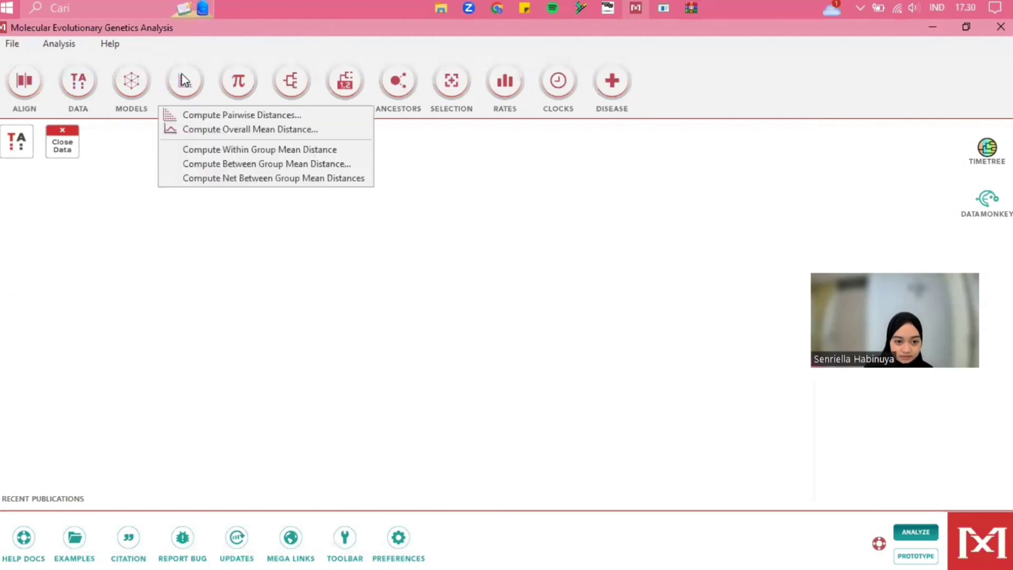
click(216, 116)
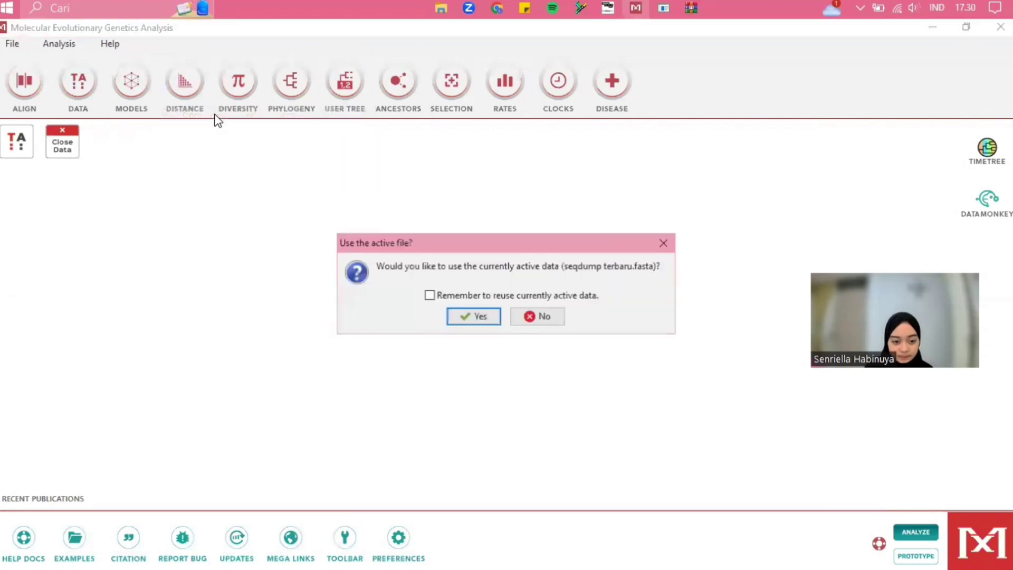
click(463, 318)
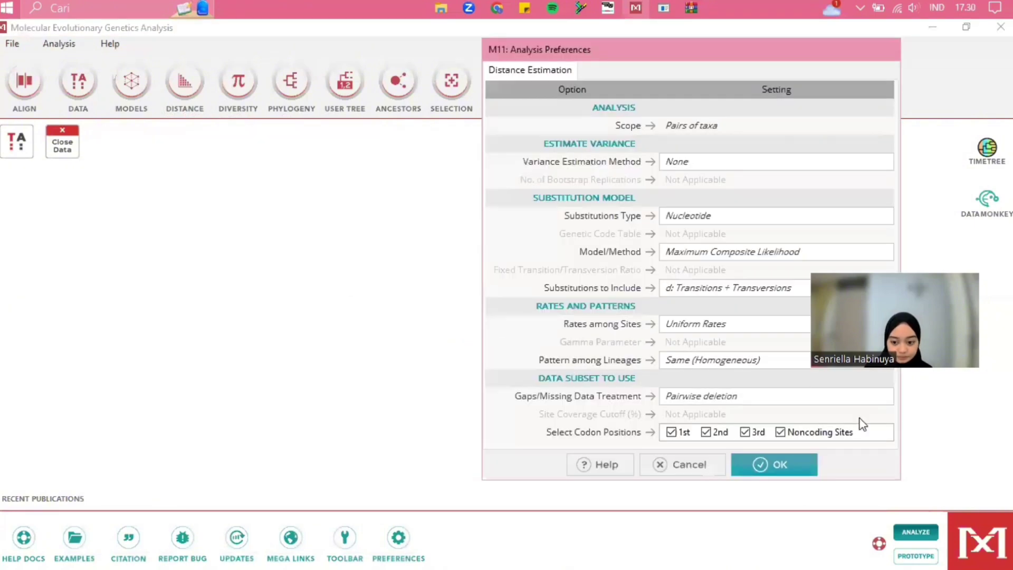
click(761, 462)
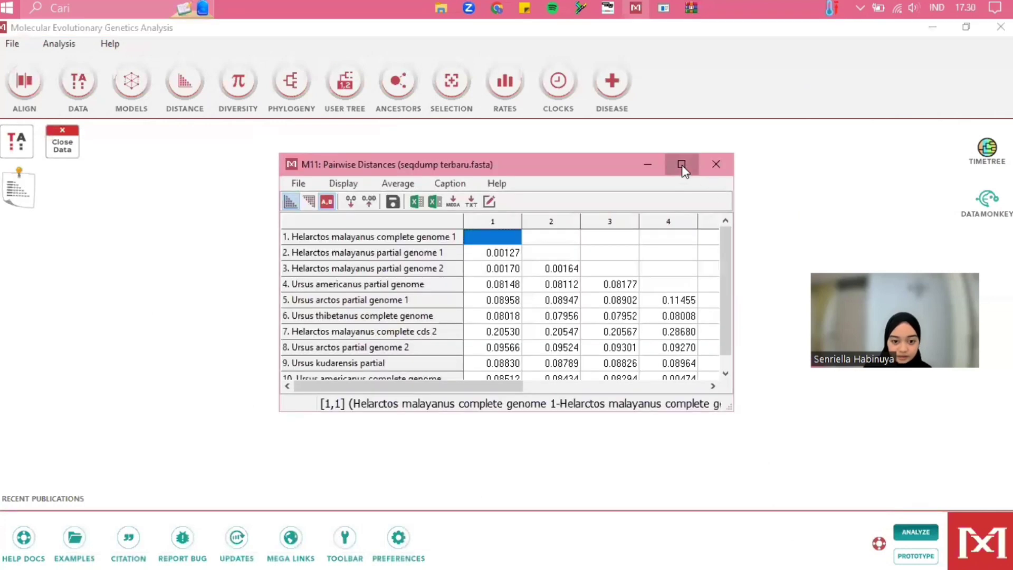
click(682, 164)
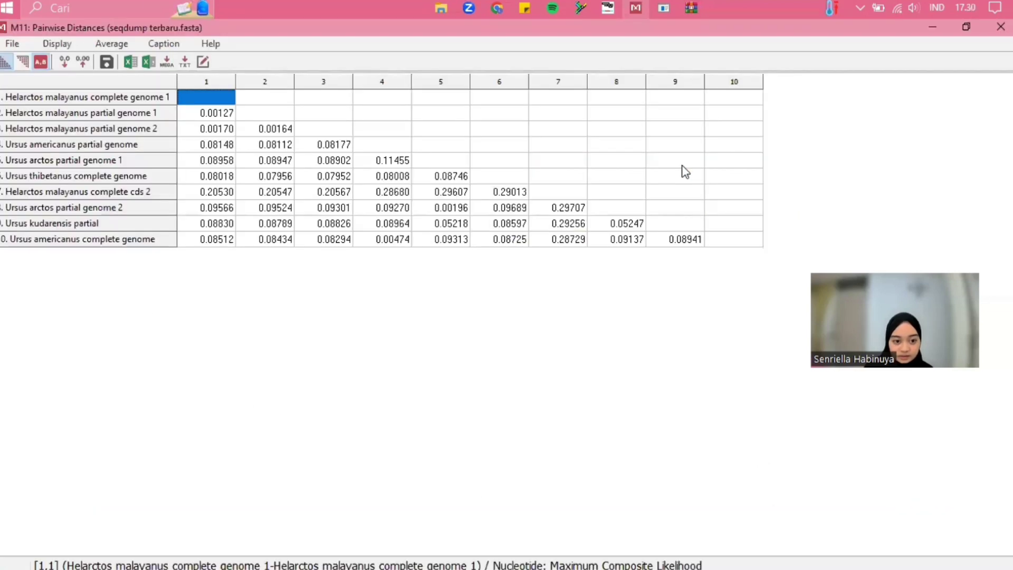
Step: Reduce the pairwise distance values to three decimal places and select the distance between Helarctos malayanus partial genome 1 and complete genome 1
click(218, 114)
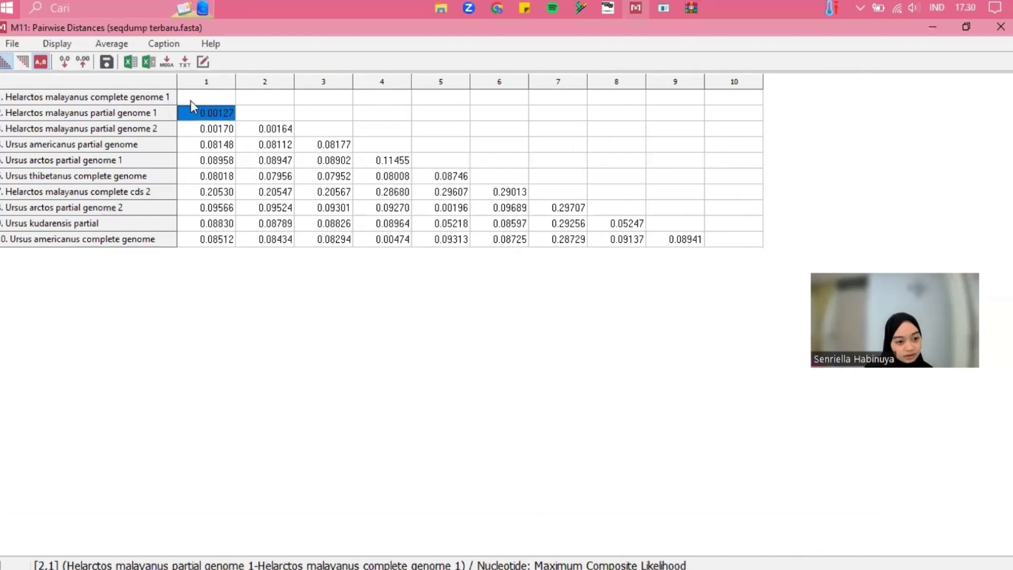
click(280, 195)
click(218, 117)
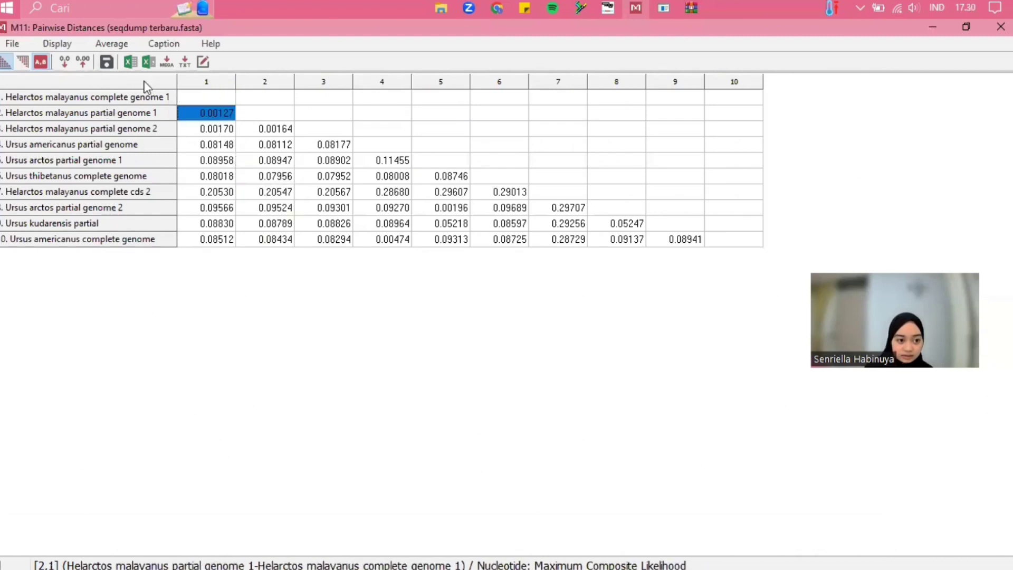
click(65, 62)
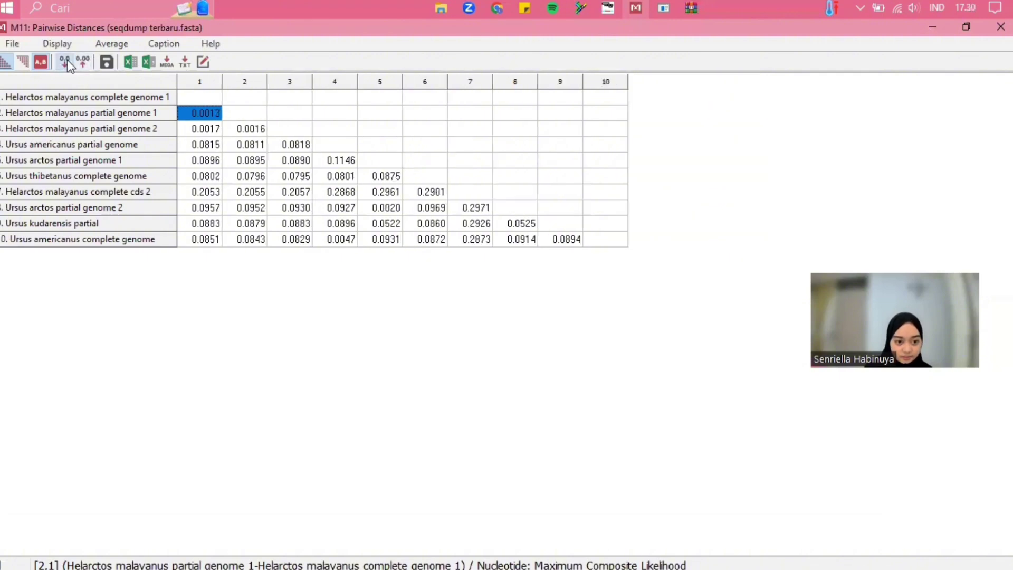
click(66, 62)
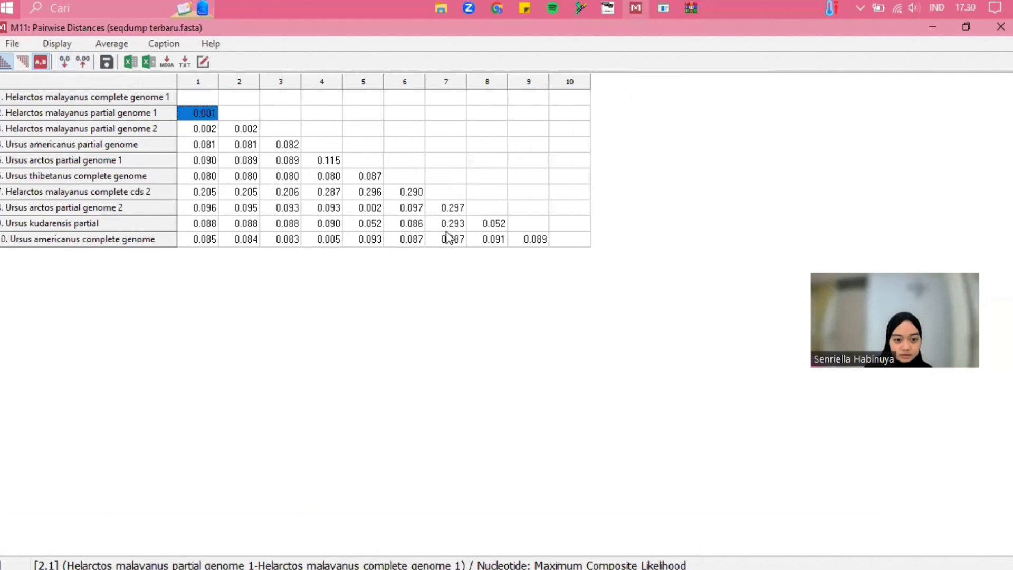
key(ctrl+End)
click(199, 113)
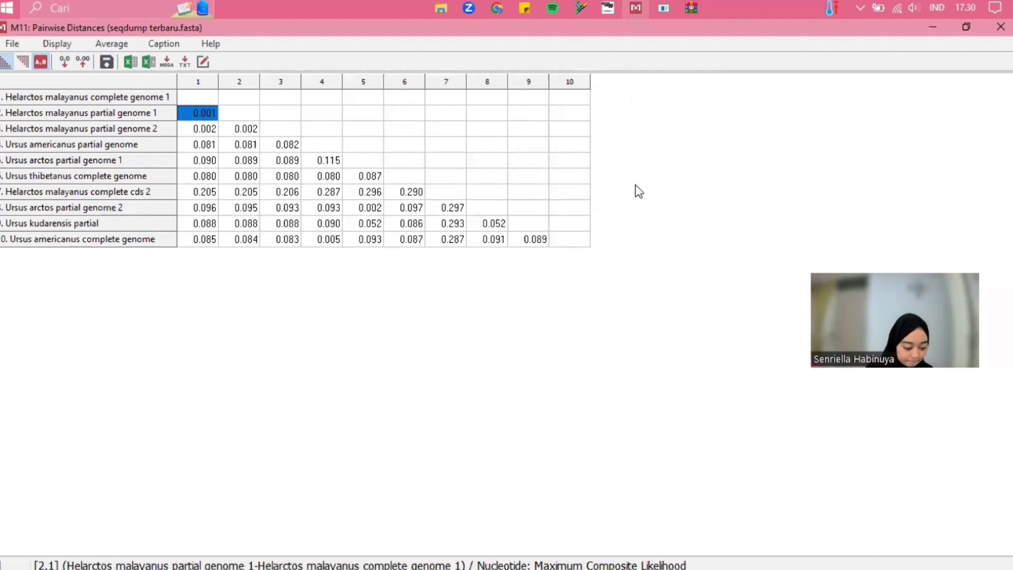
Step: Reopen the pairwise distance matrix, read its generated caption, and minimize both windows
click(932, 27)
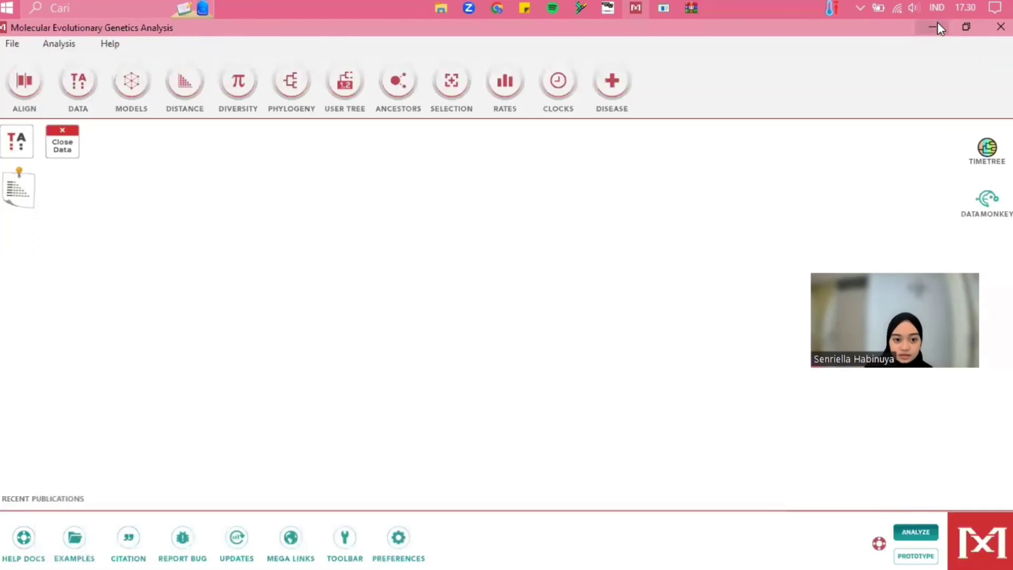
click(24, 195)
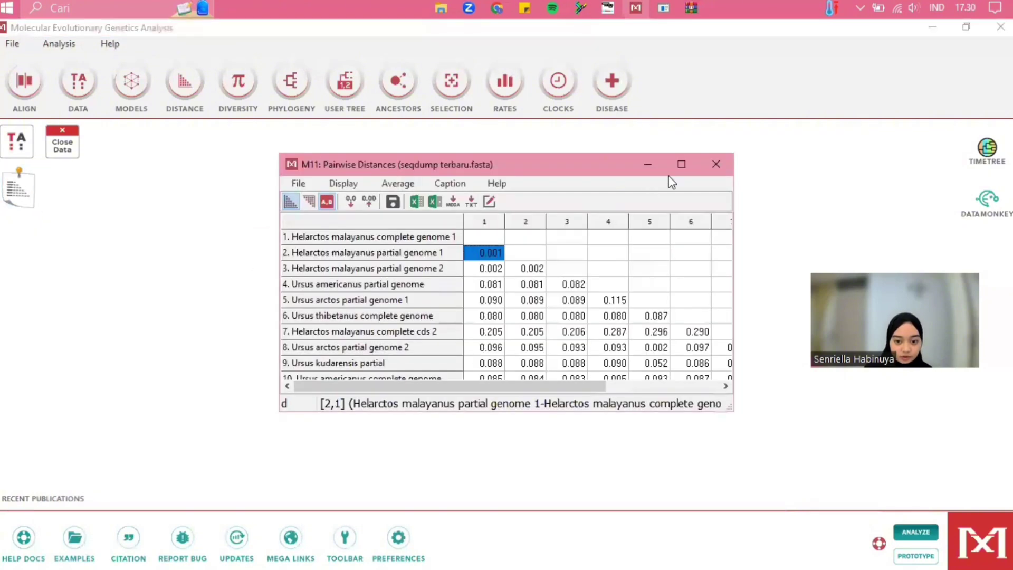
click(682, 167)
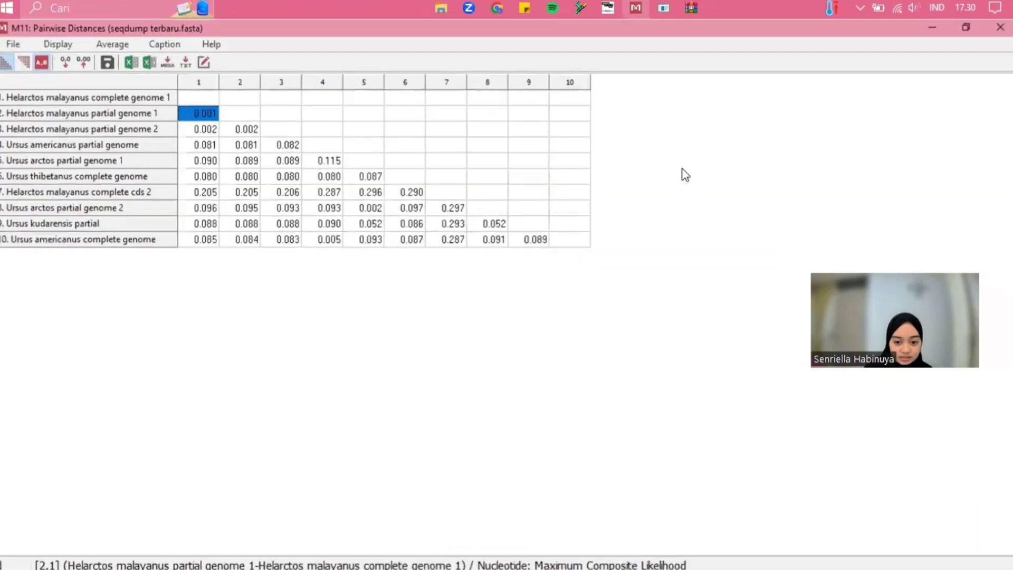
click(160, 43)
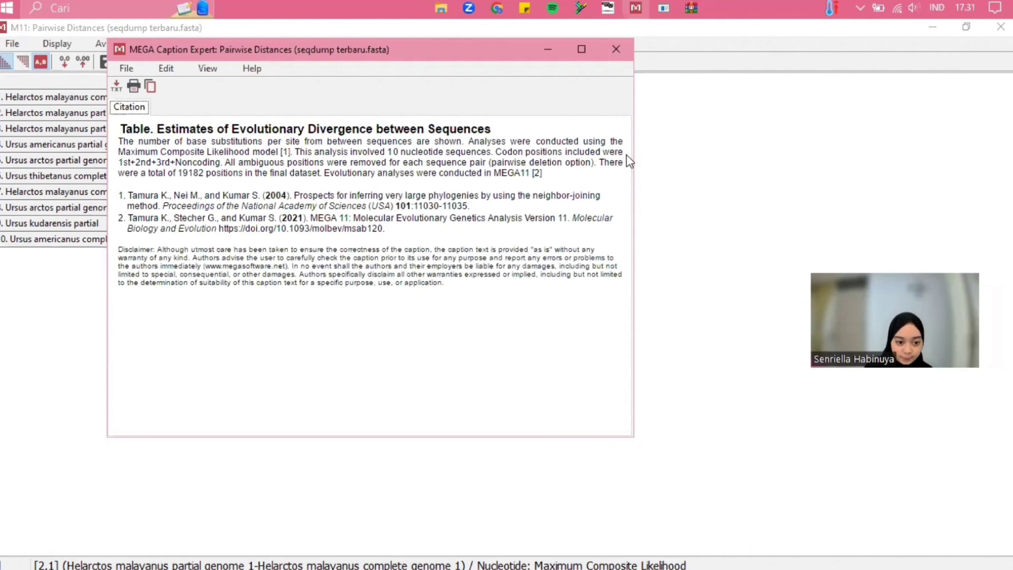
click(548, 51)
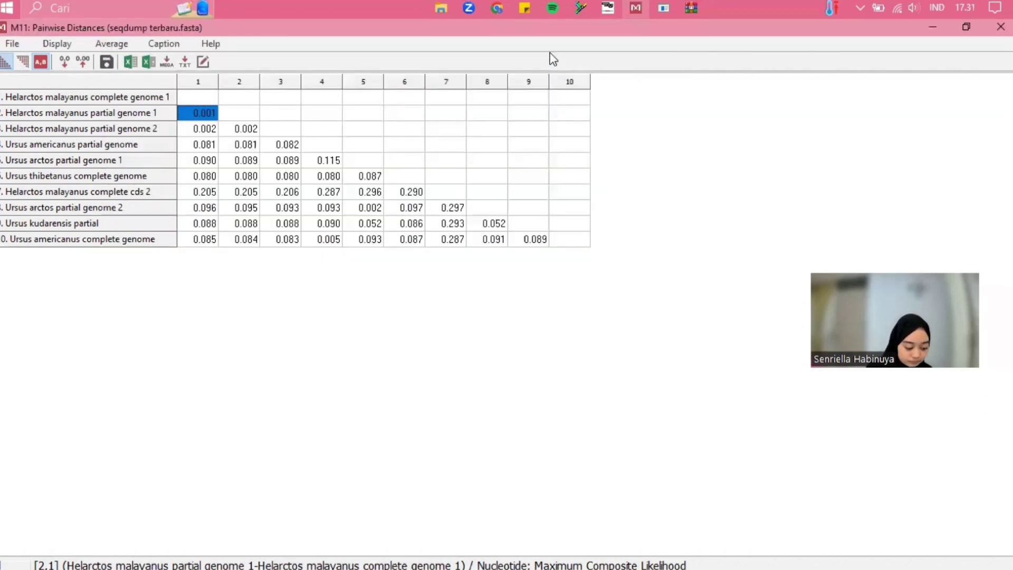
click(933, 28)
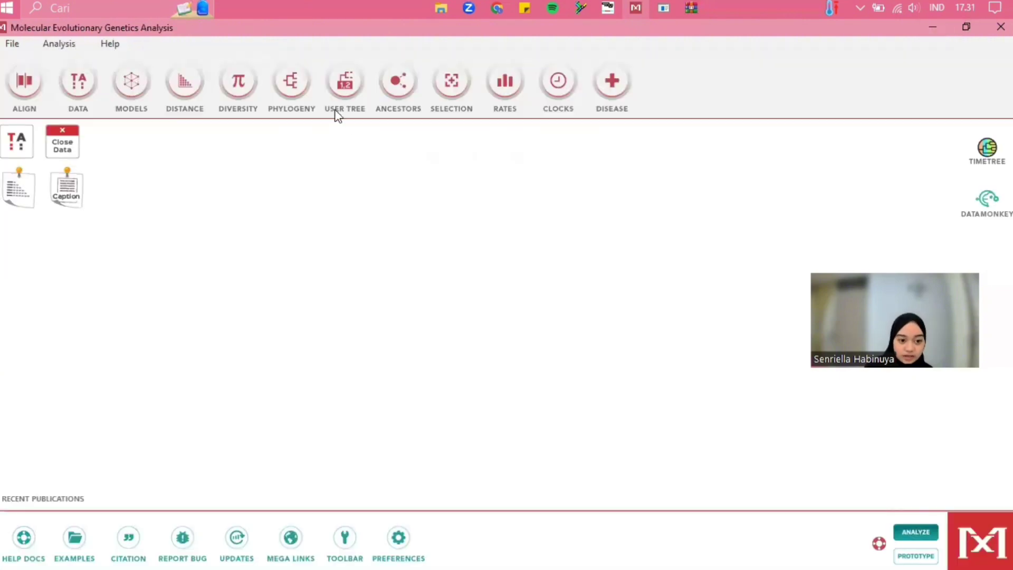
Step: Construct a Maximum Likelihood tree from the active data with the Tamura-Nei model, remembering to reuse that data, and maximize the tree
click(291, 88)
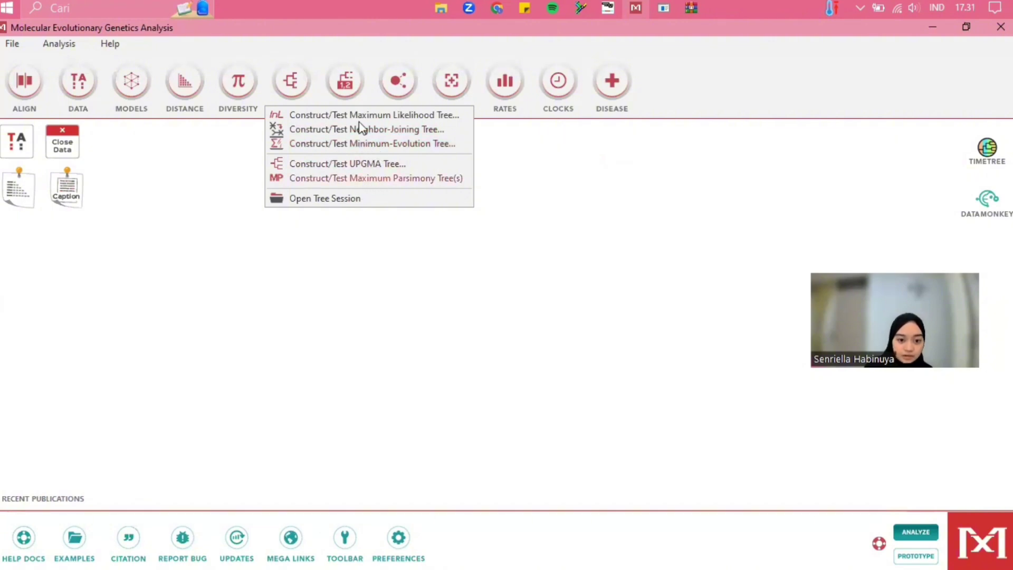
click(333, 119)
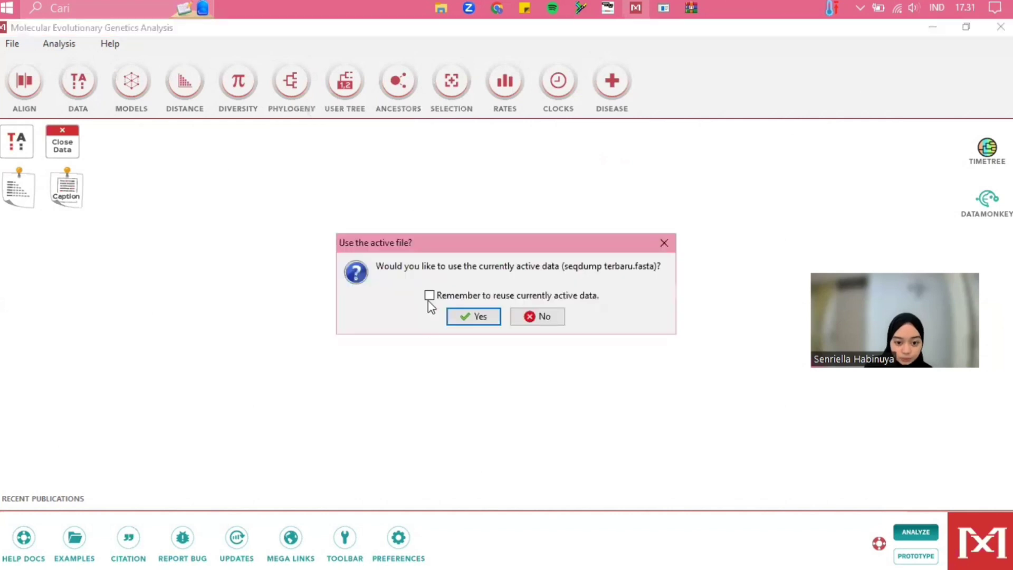
click(429, 299)
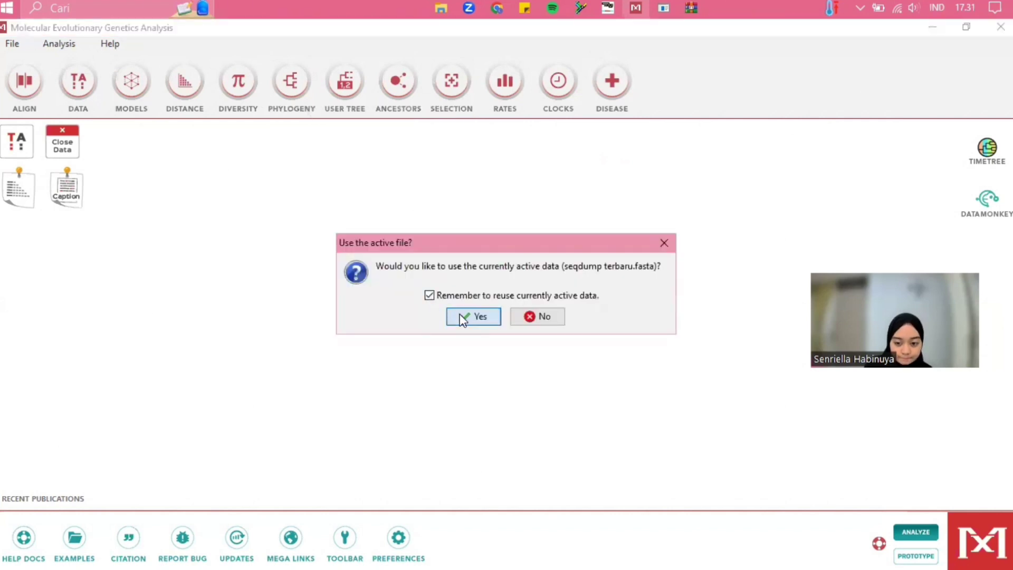
click(462, 318)
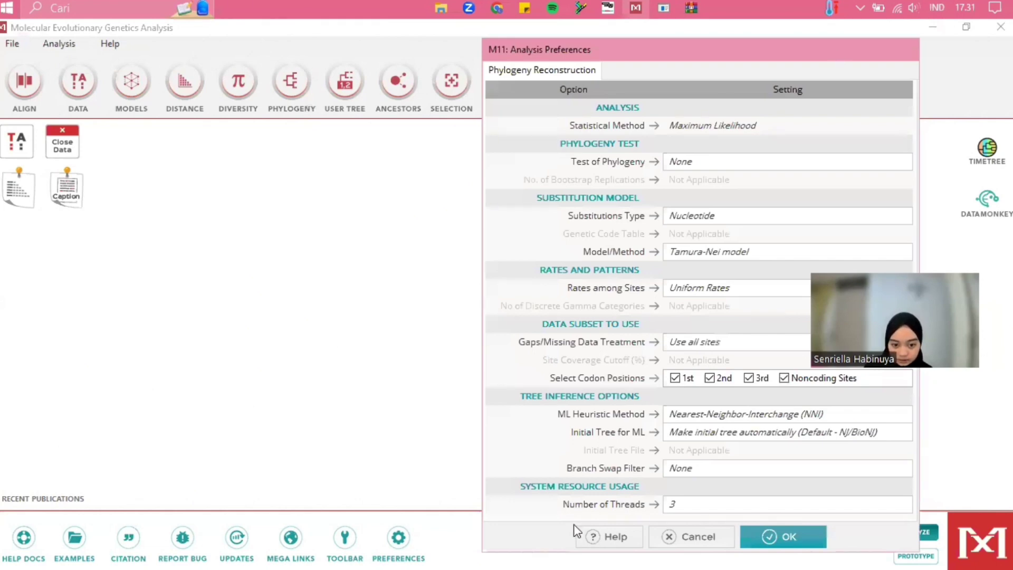
key(Return)
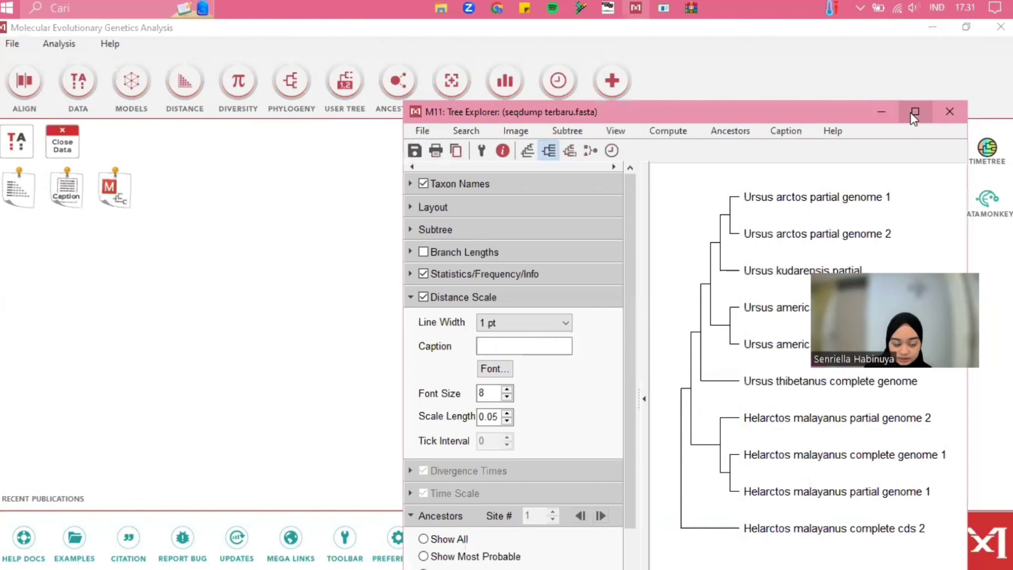
click(912, 113)
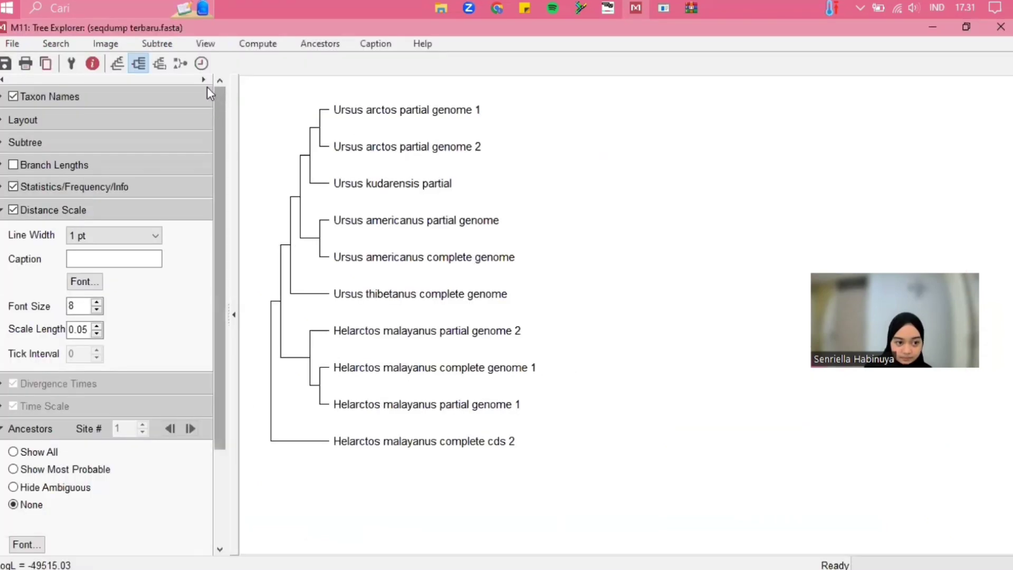
Step: Hide and restore the taxon names on the tree, and minimize the Tree Explorer
click(46, 97)
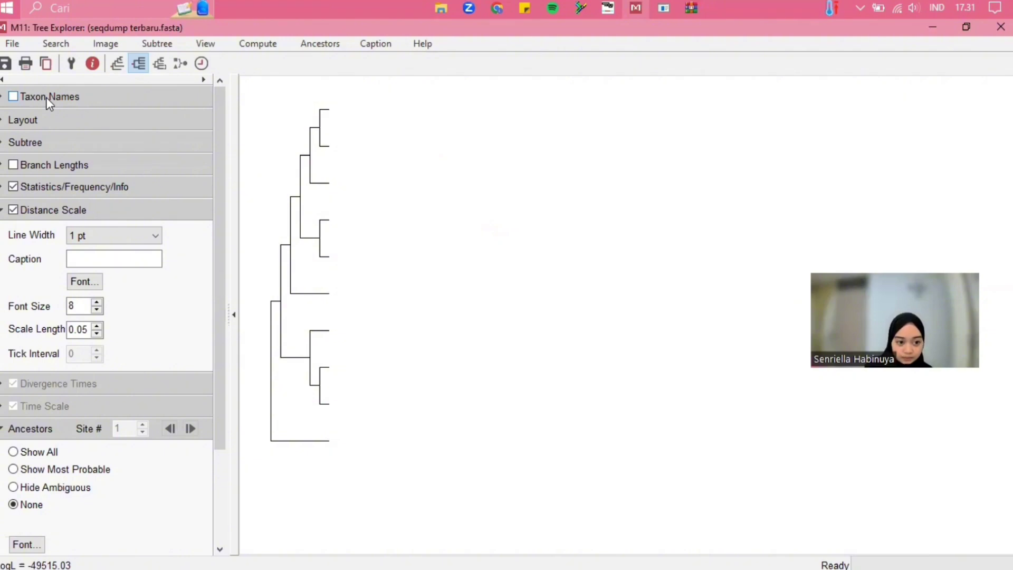
click(46, 97)
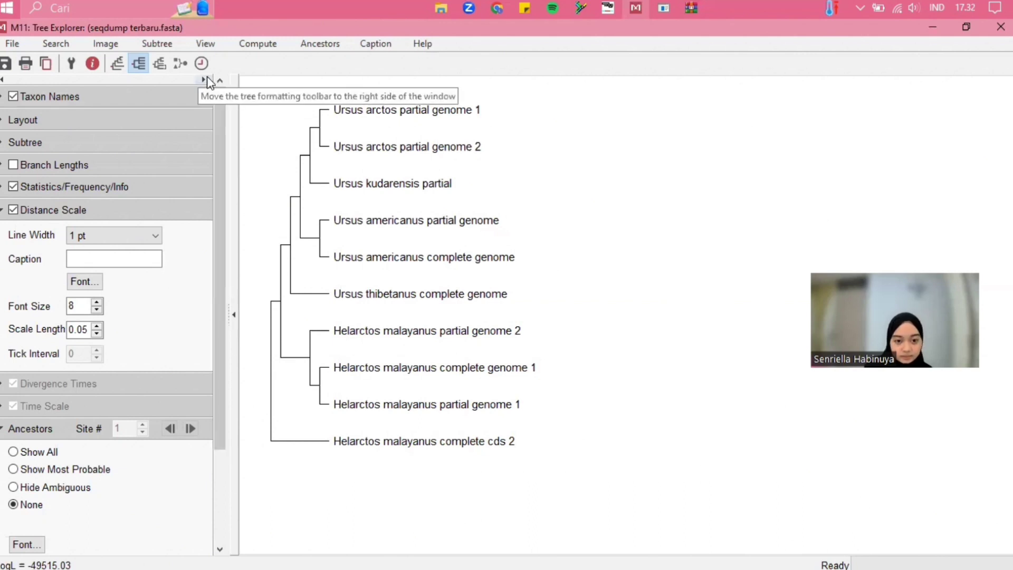
click(933, 28)
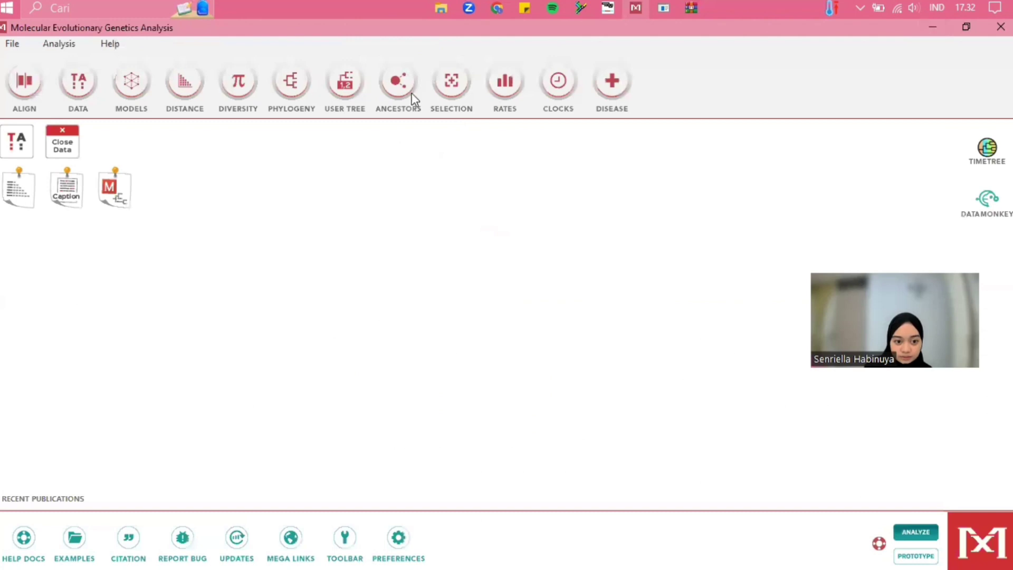
Step: Construct a Neighbor-Joining tree with the Maximum Composite Likelihood model and pairwise deletion, view it maximized, and minimize it
click(301, 95)
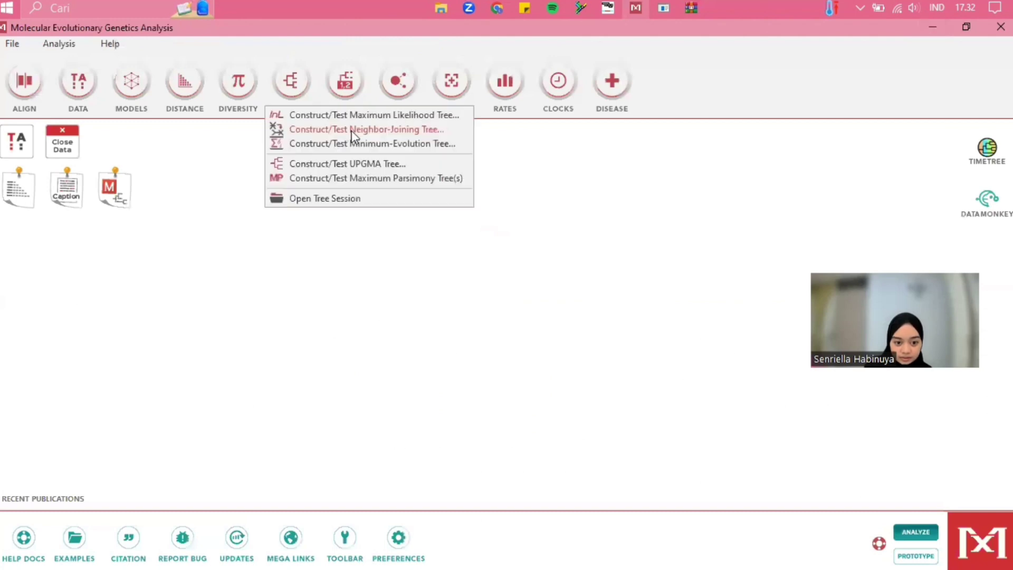
click(374, 136)
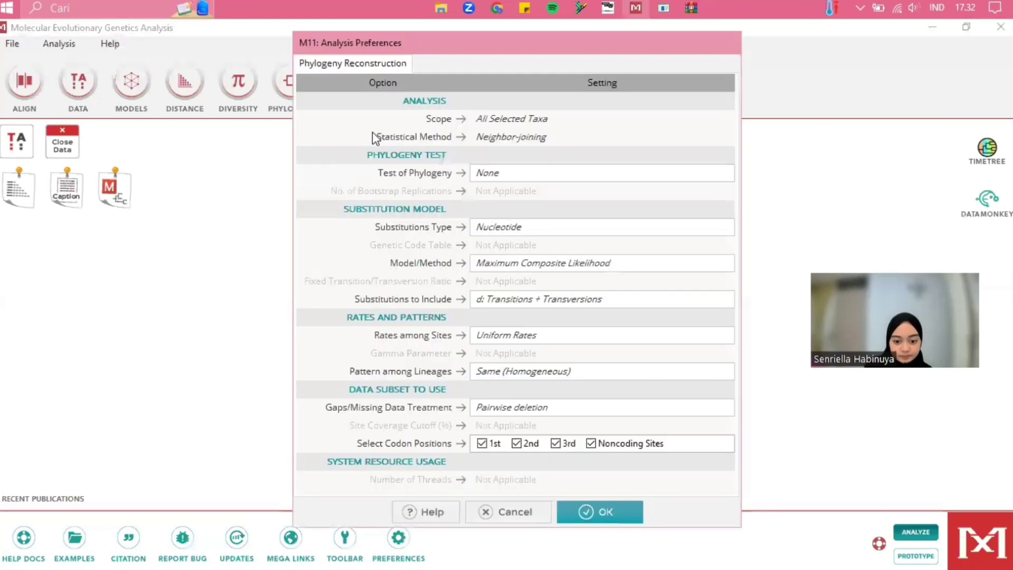
click(626, 512)
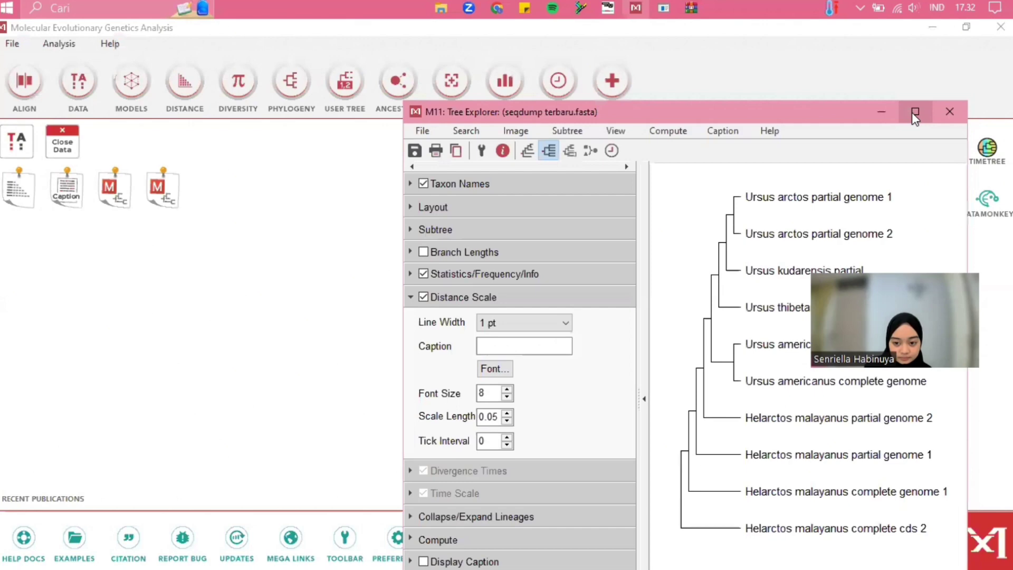
click(915, 112)
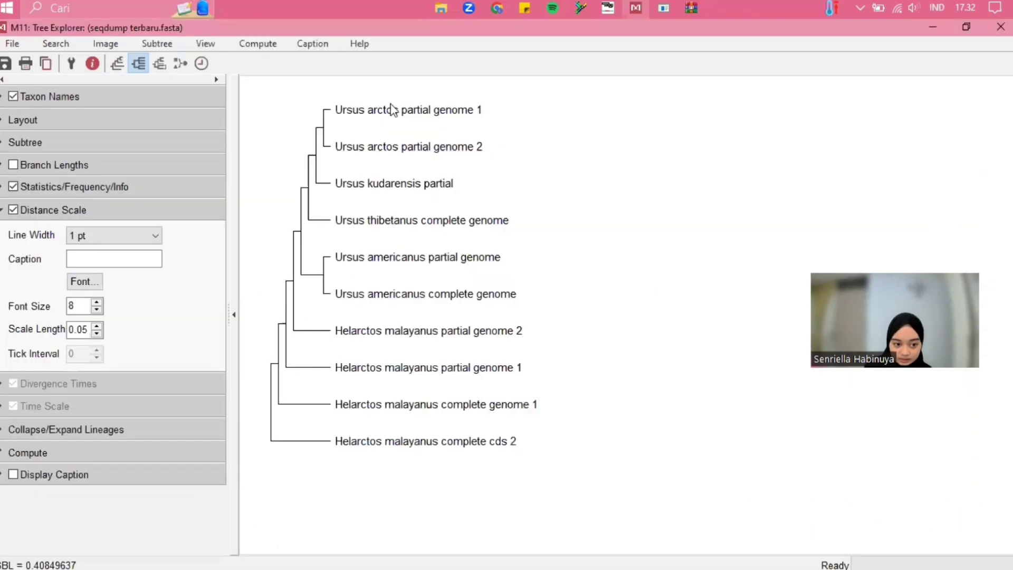
click(903, 25)
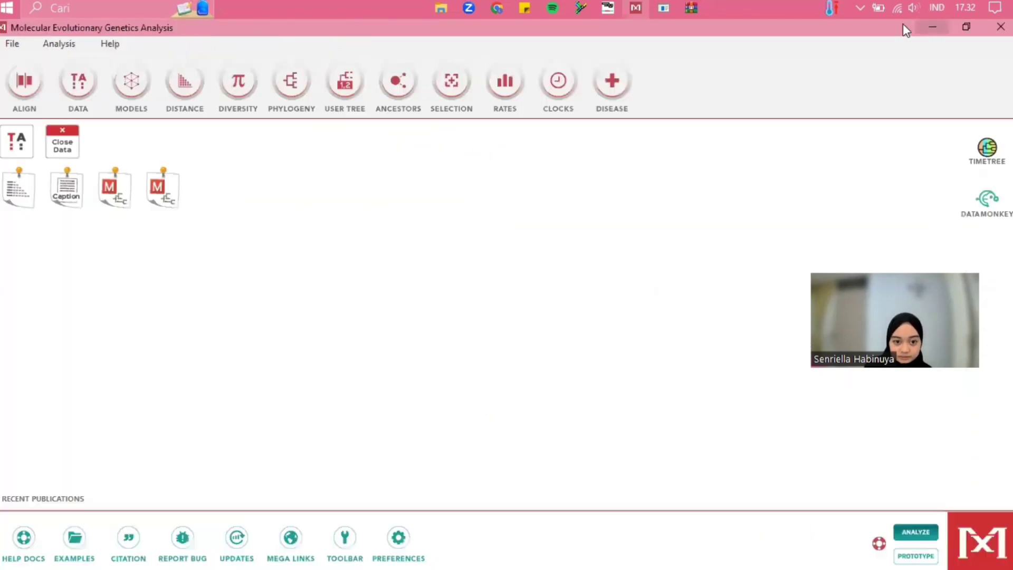
Step: Construct a Minimum-Evolution tree from the active data, collapse and restore its options pane, and minimize the tree
click(280, 91)
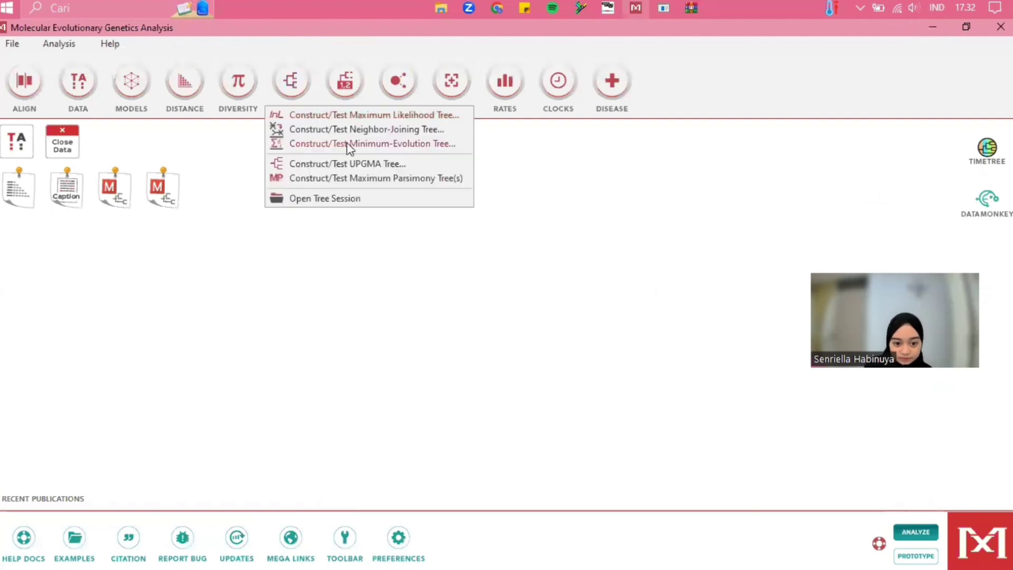
click(349, 148)
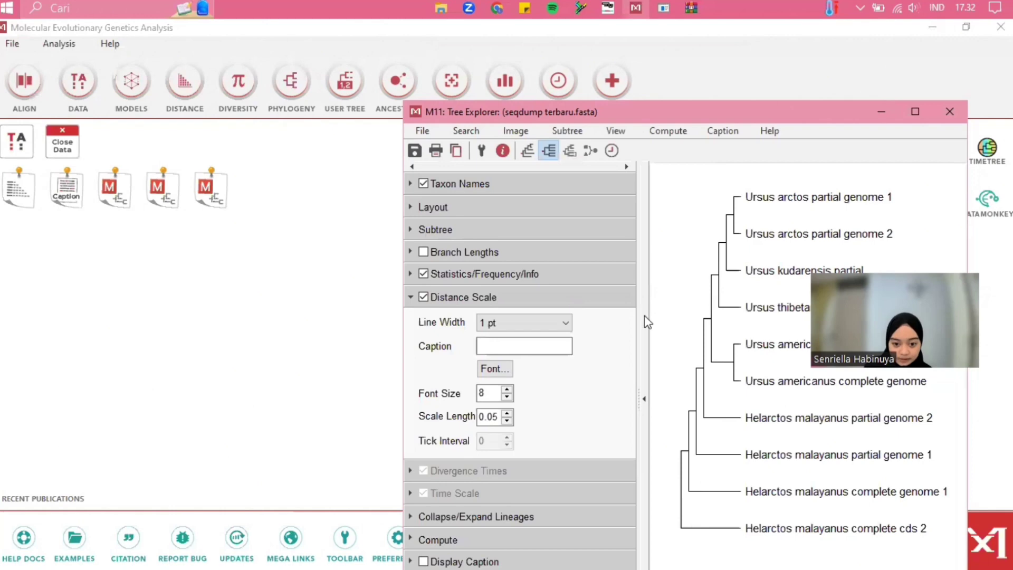
click(637, 393)
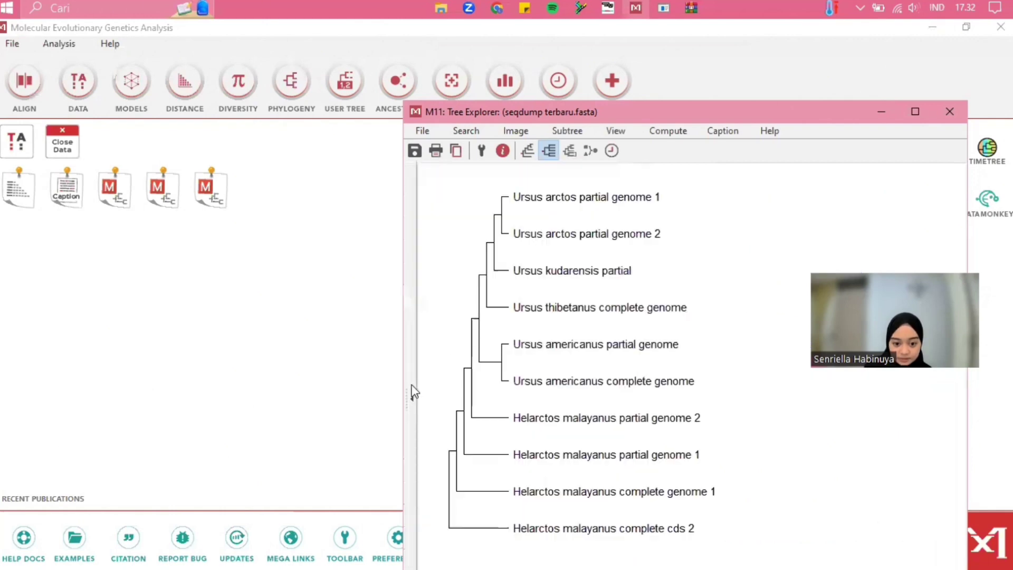
click(410, 398)
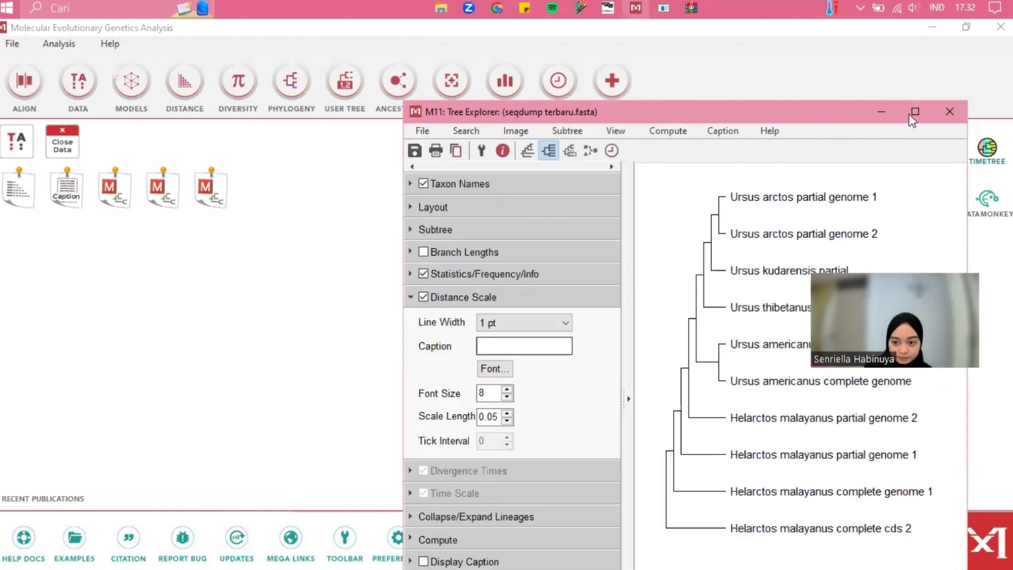
click(885, 113)
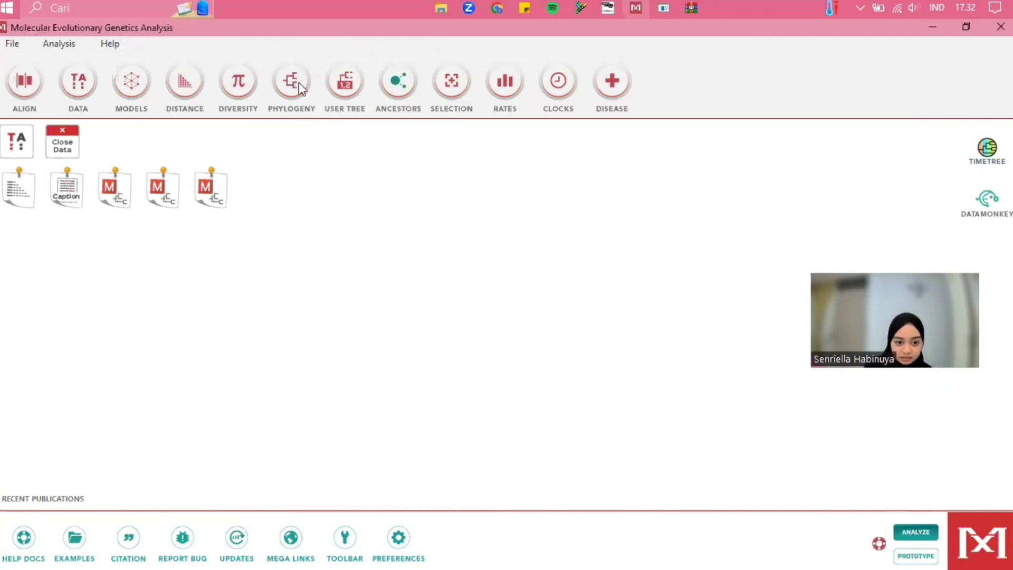
Step: Construct a Maximum Parsimony tree using all sites and Subtree-Pruning-Regrafting search, and reposition its window so the whole tree is visible
click(299, 82)
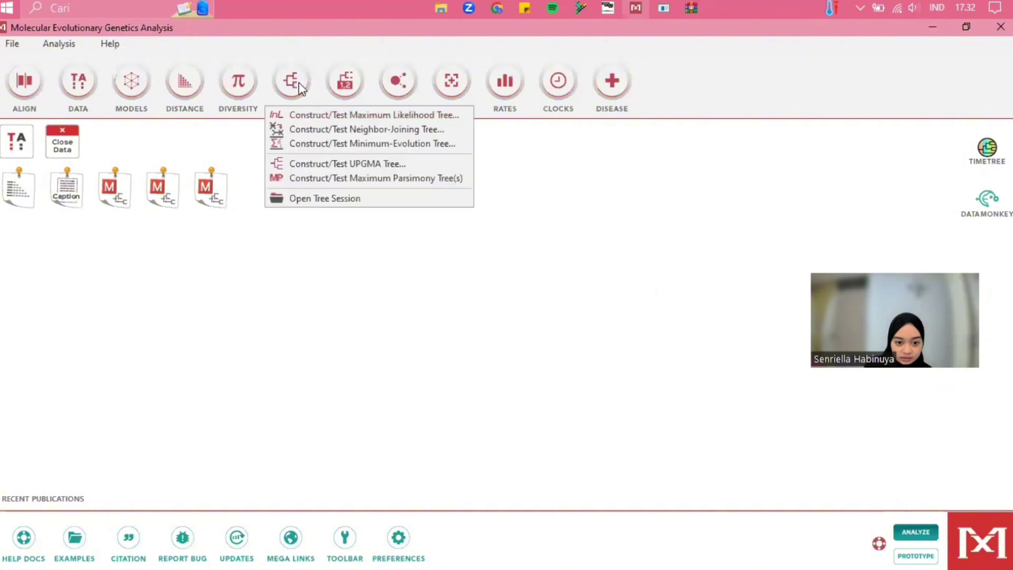
click(378, 178)
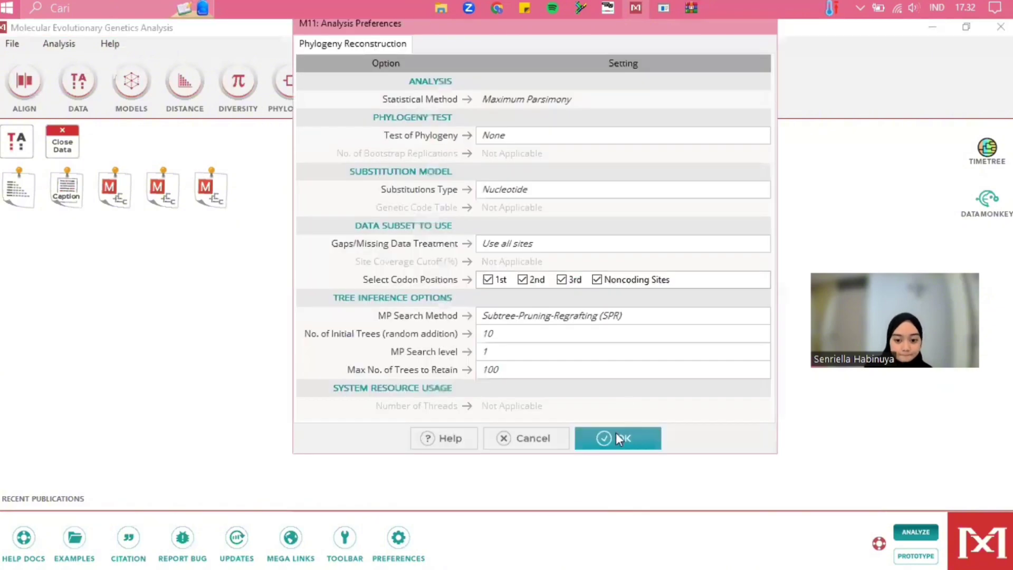
click(618, 444)
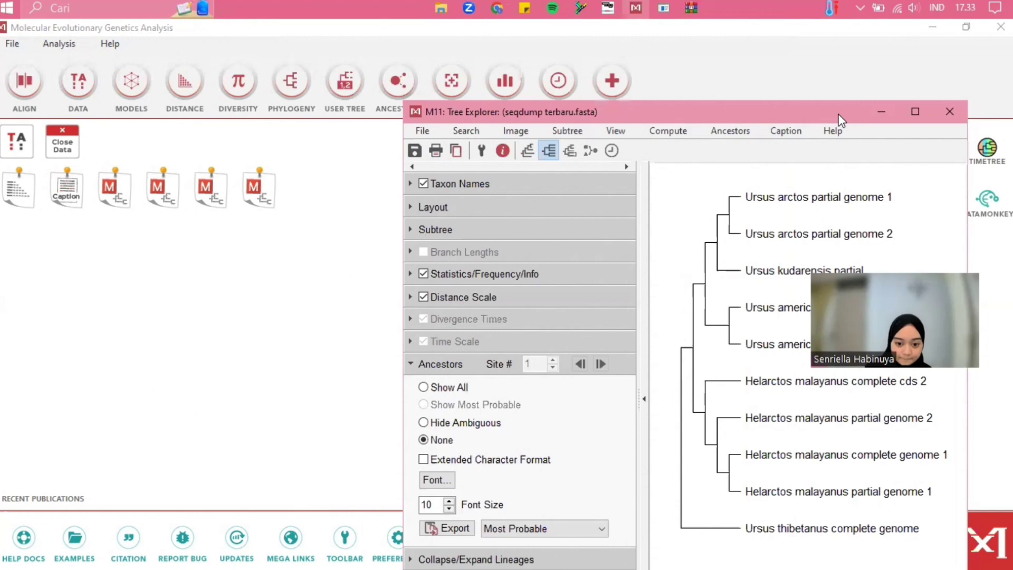
drag(840, 114, 642, 40)
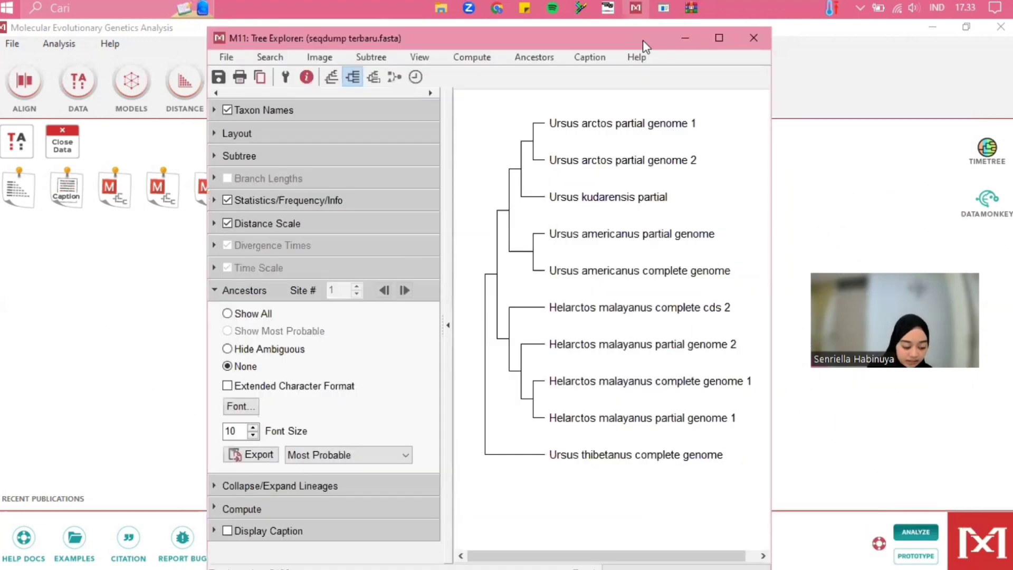